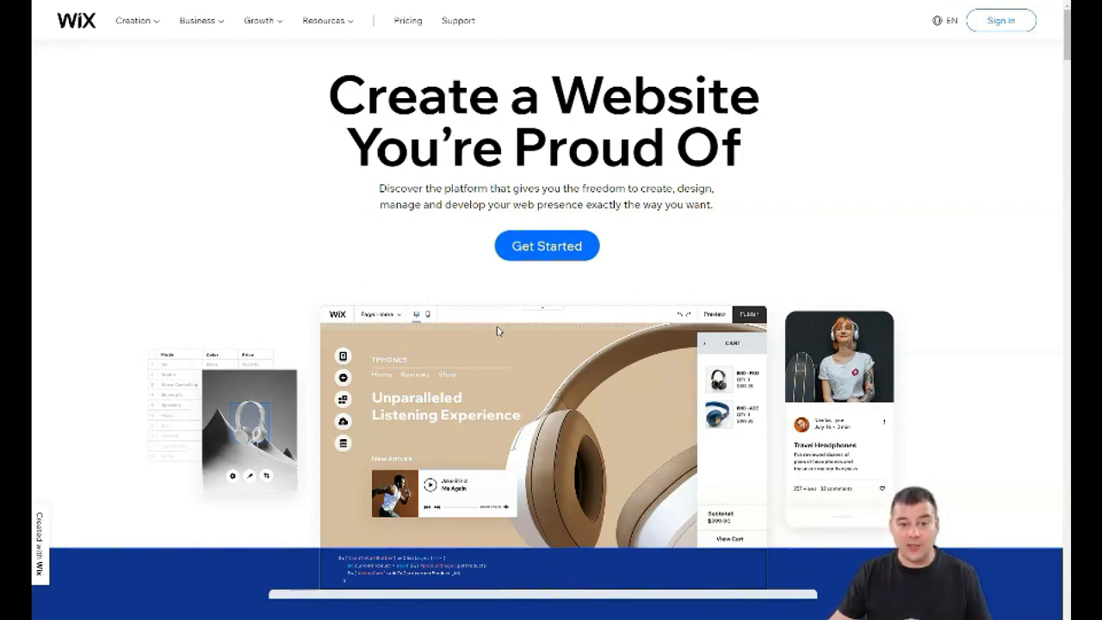
- Look through the Wix home page sections on site creation steps, website templates and the Wix Editor
{"action": "scroll", "coordinate": [497, 333], "scroll_direction": "down", "scroll_amount": 2}
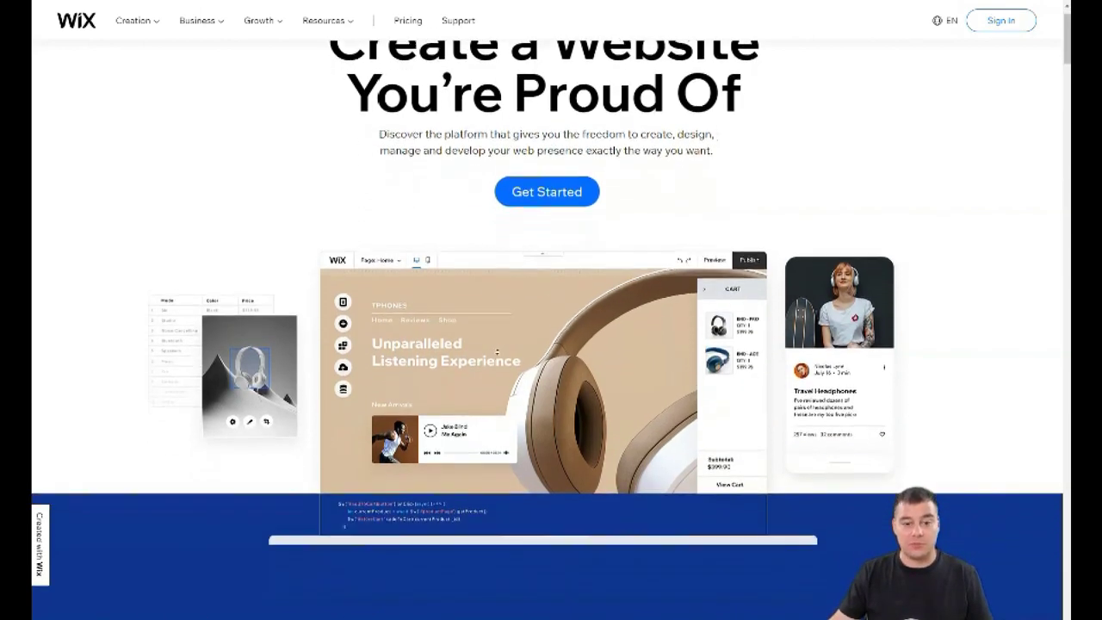
{"action": "scroll", "coordinate": [497, 353], "scroll_direction": "down", "scroll_amount": 3}
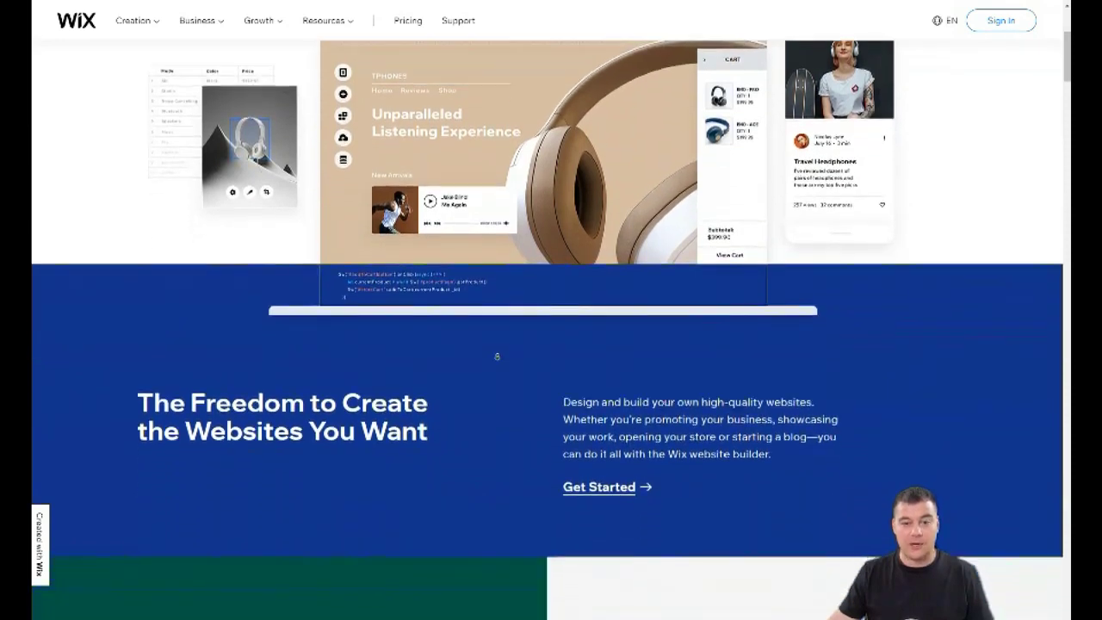
{"action": "scroll", "coordinate": [496, 356], "scroll_direction": "down", "scroll_amount": 3}
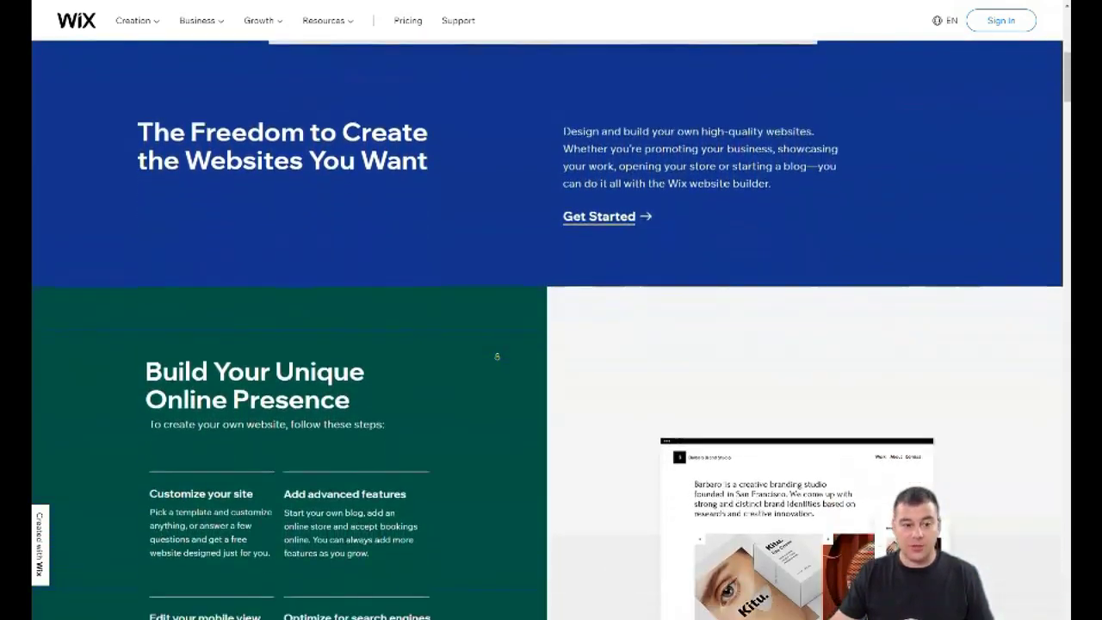
{"action": "scroll", "coordinate": [497, 355], "scroll_direction": "down", "scroll_amount": 3}
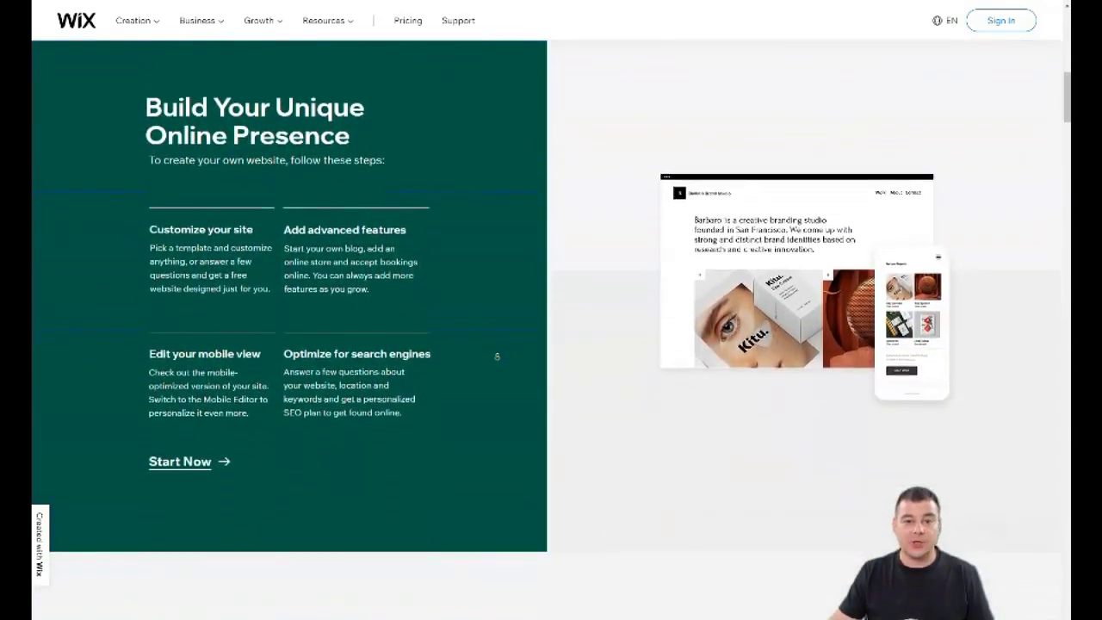
{"action": "scroll", "coordinate": [496, 355], "scroll_direction": "down", "scroll_amount": 3}
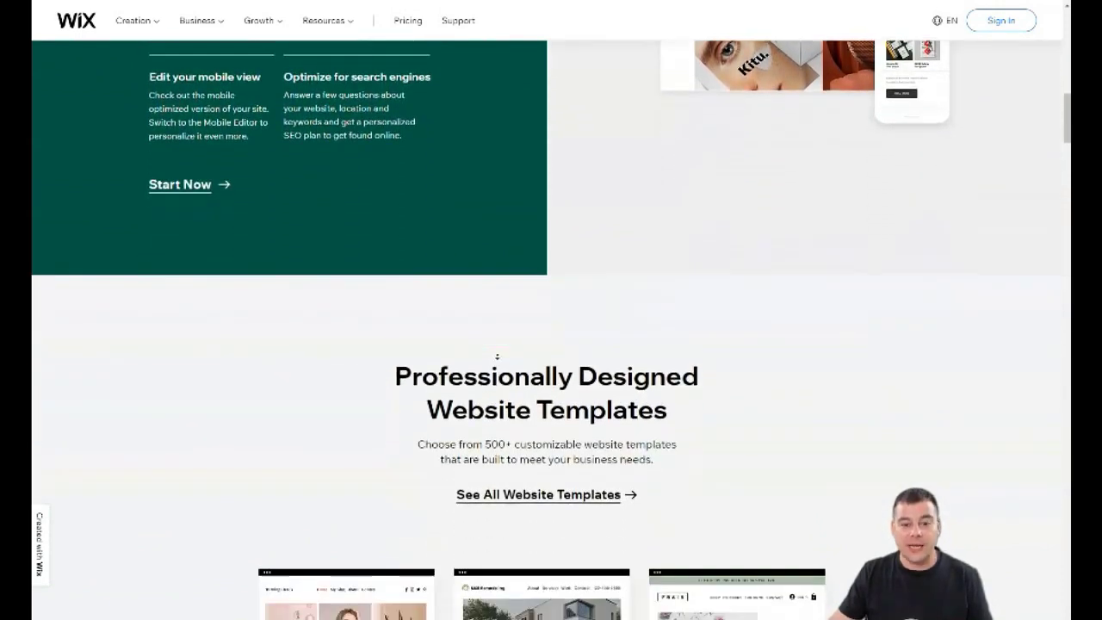
{"action": "scroll", "coordinate": [497, 356], "scroll_direction": "down", "scroll_amount": 3}
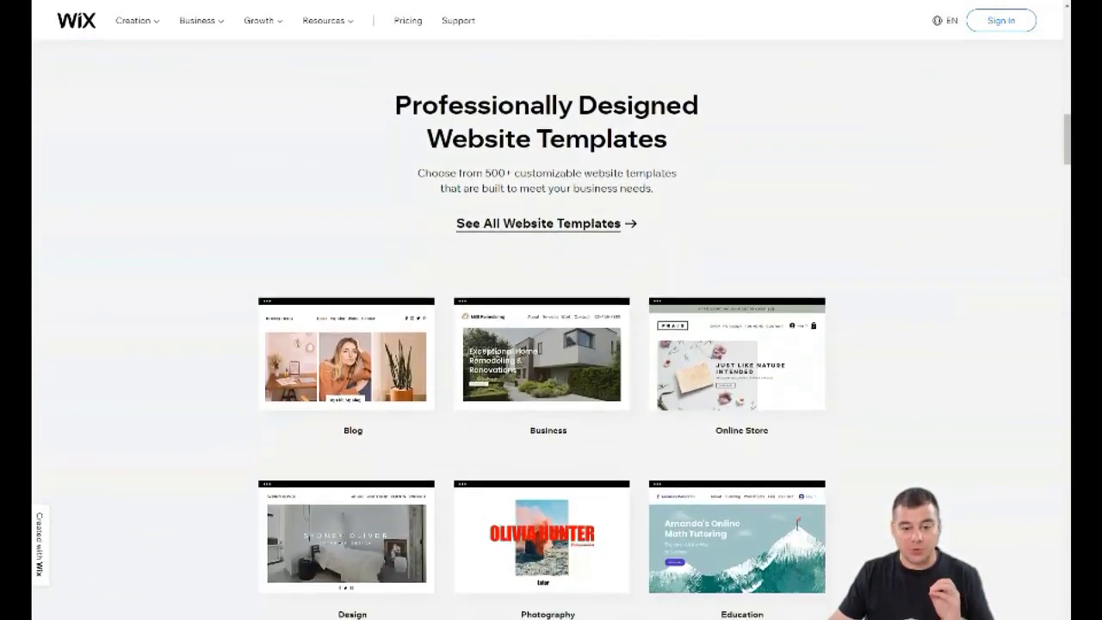
{"action": "scroll", "coordinate": [497, 356], "scroll_direction": "down", "scroll_amount": 3}
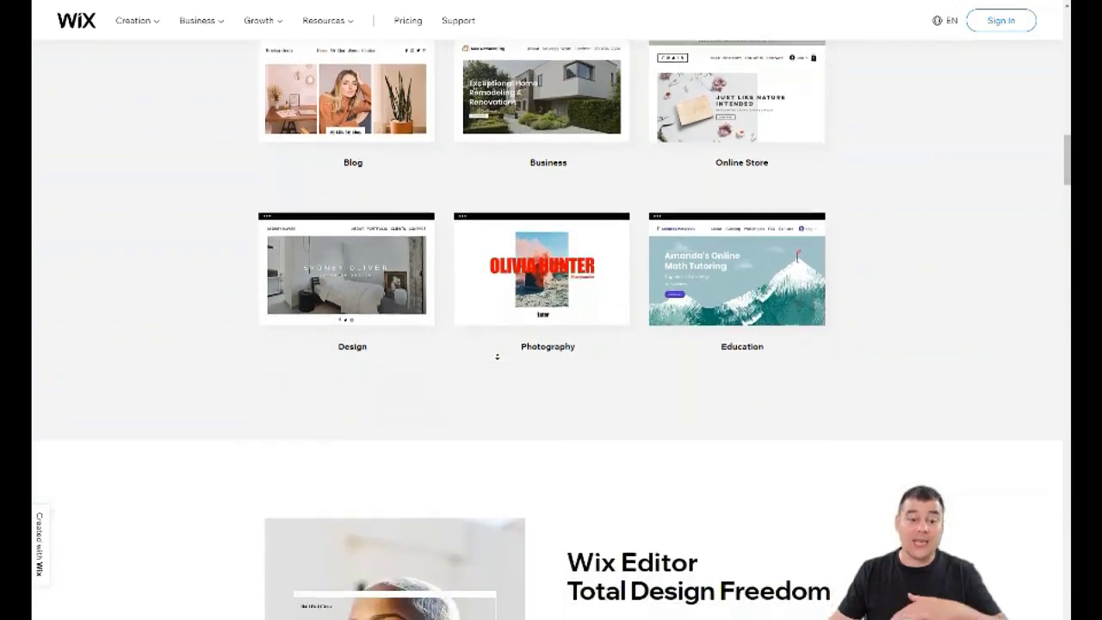
{"action": "scroll", "coordinate": [497, 356], "scroll_direction": "down", "scroll_amount": 3}
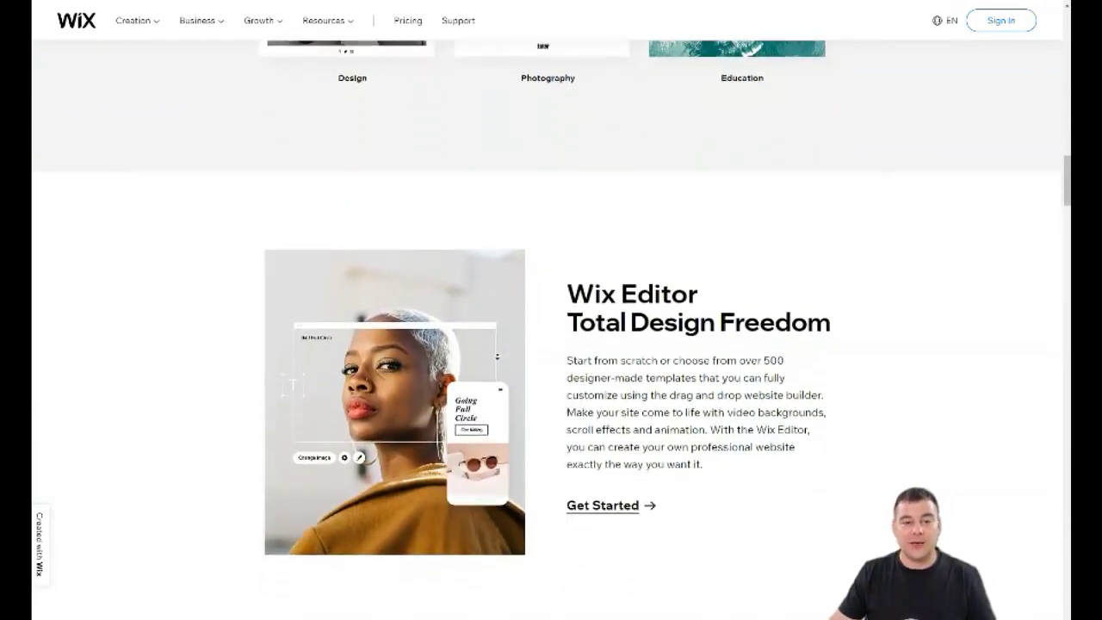
{"action": "scroll", "coordinate": [499, 339], "scroll_direction": "up", "scroll_amount": 10}
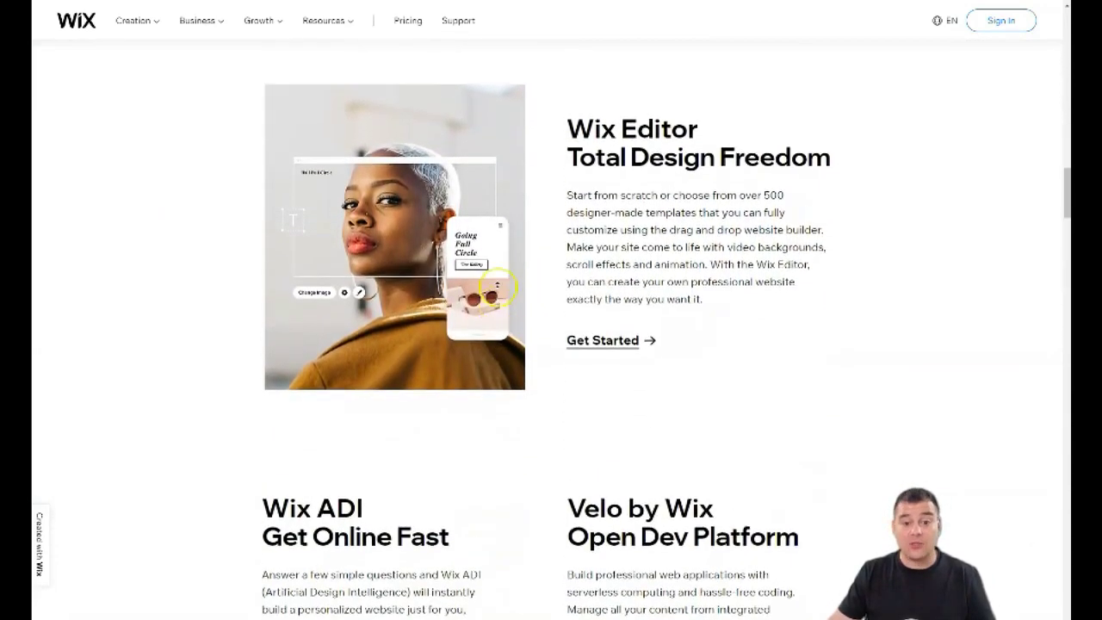
{"action": "scroll", "coordinate": [507, 247], "scroll_direction": "up", "scroll_amount": 15}
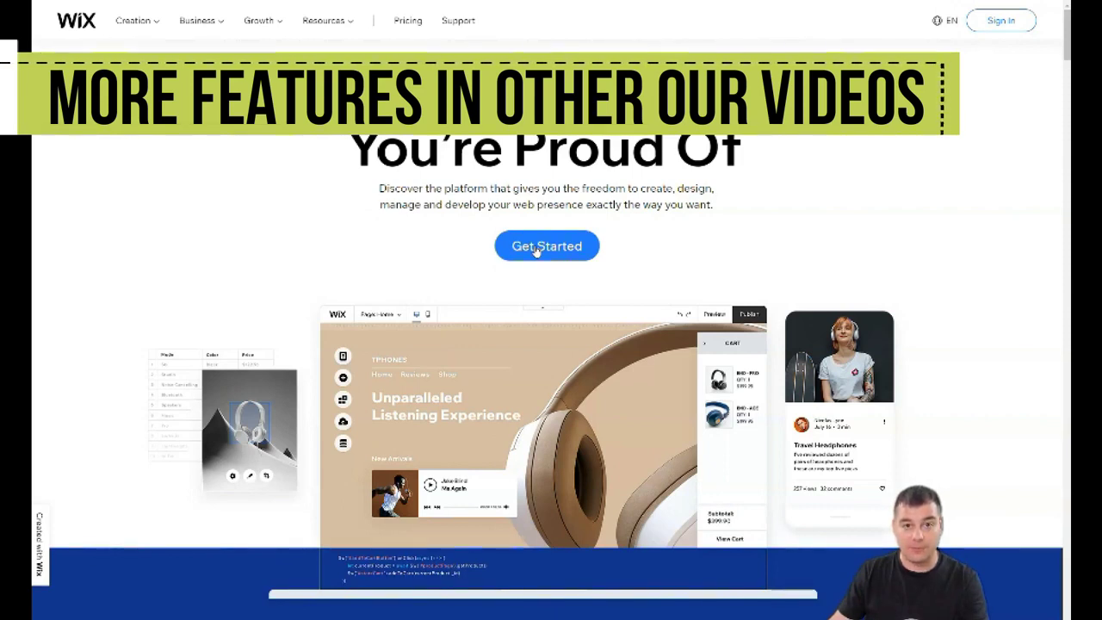
- Start creating a website of the kind "Other" and choose to build it with the Editor from a template
{"action": "left_click", "coordinate": [536, 246]}
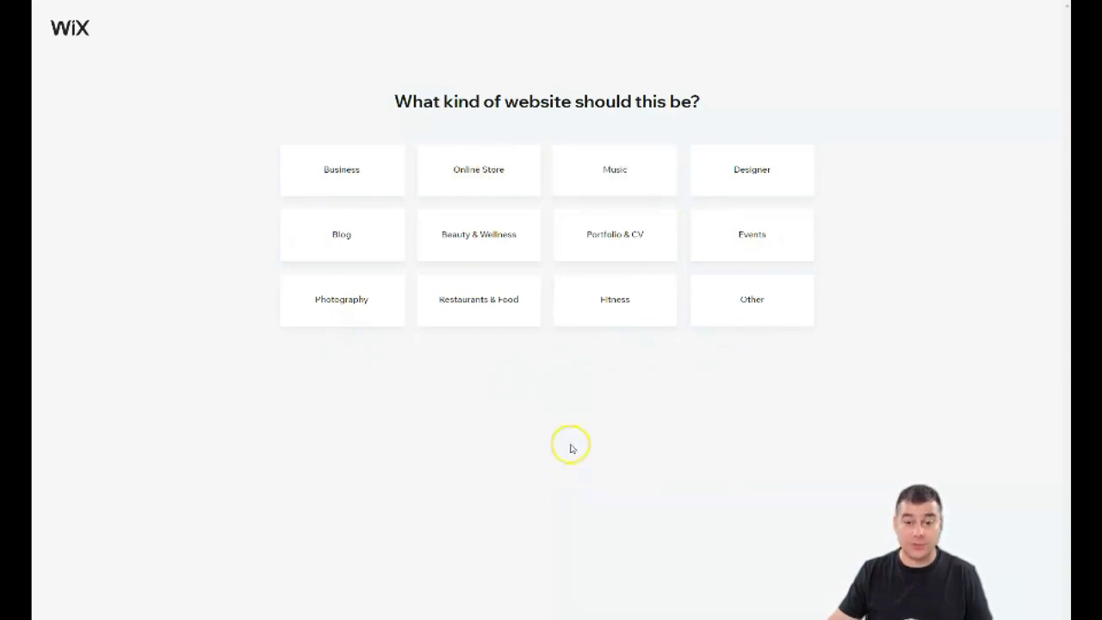
{"action": "left_click", "coordinate": [742, 306]}
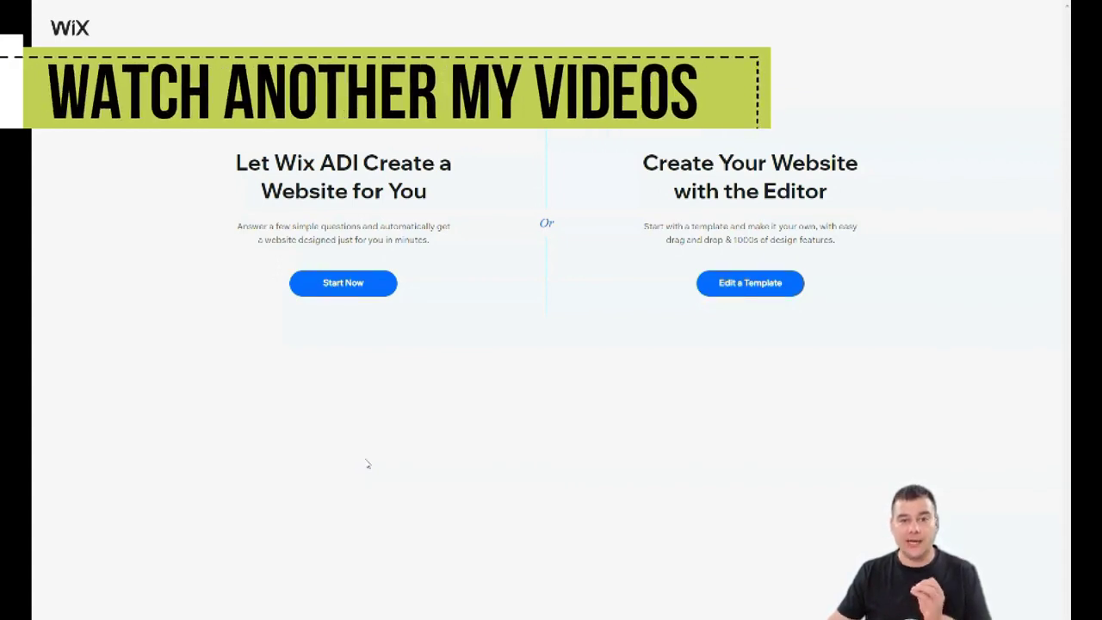
{"action": "left_click", "coordinate": [745, 286]}
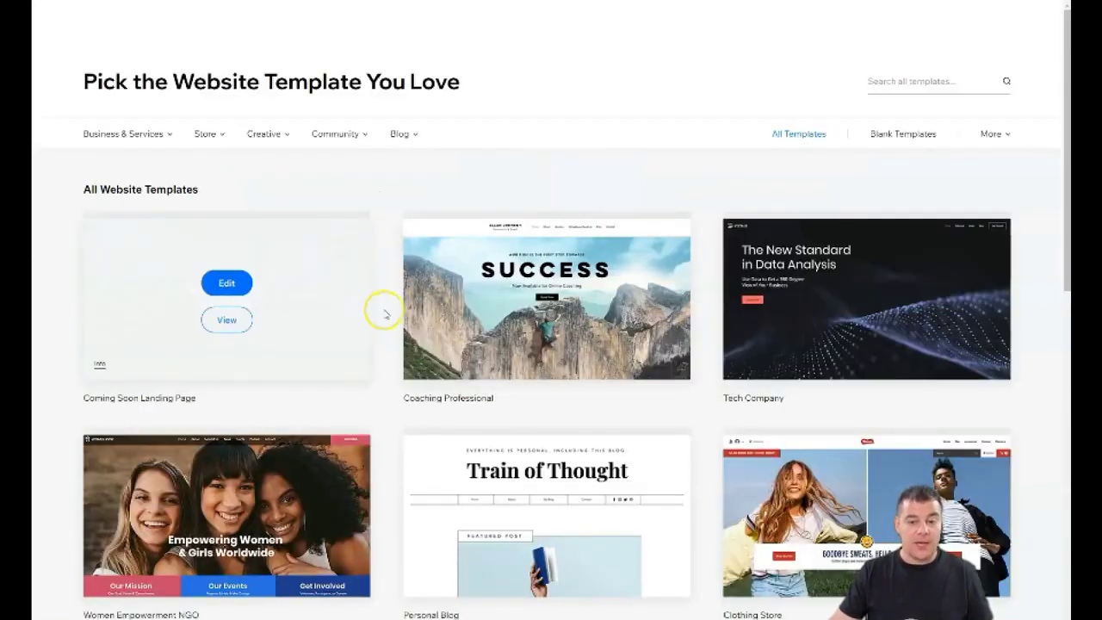
- Browse the first two pages of all website templates and examine the template categories from Business & Services to Blog
{"action": "mouse_move", "coordinate": [590, 339]}
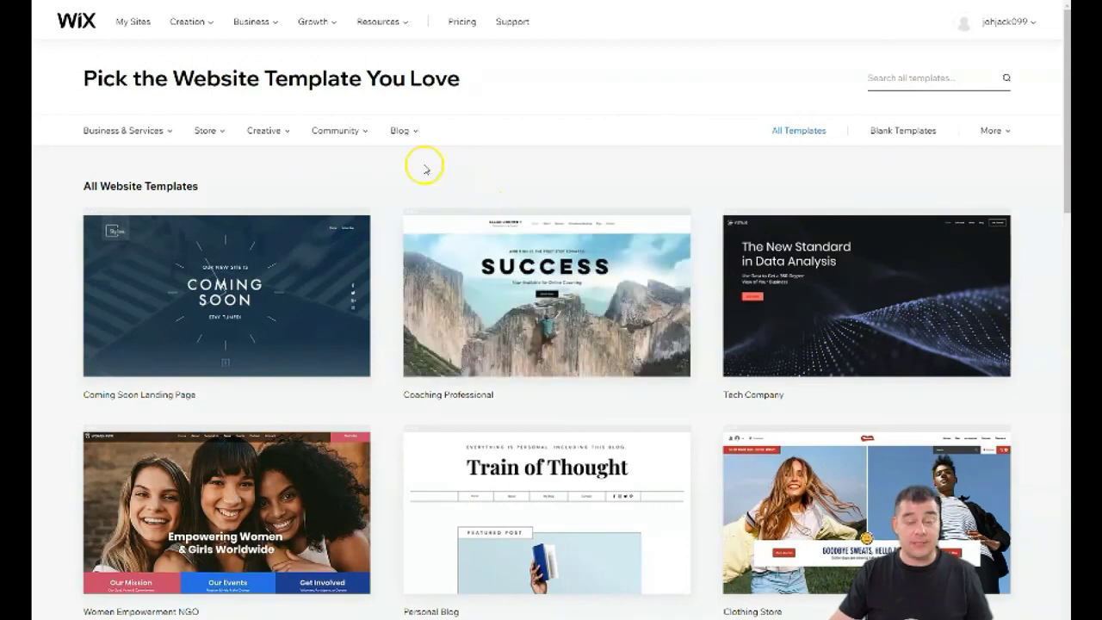
{"action": "scroll", "coordinate": [594, 320], "scroll_direction": "down", "scroll_amount": 8}
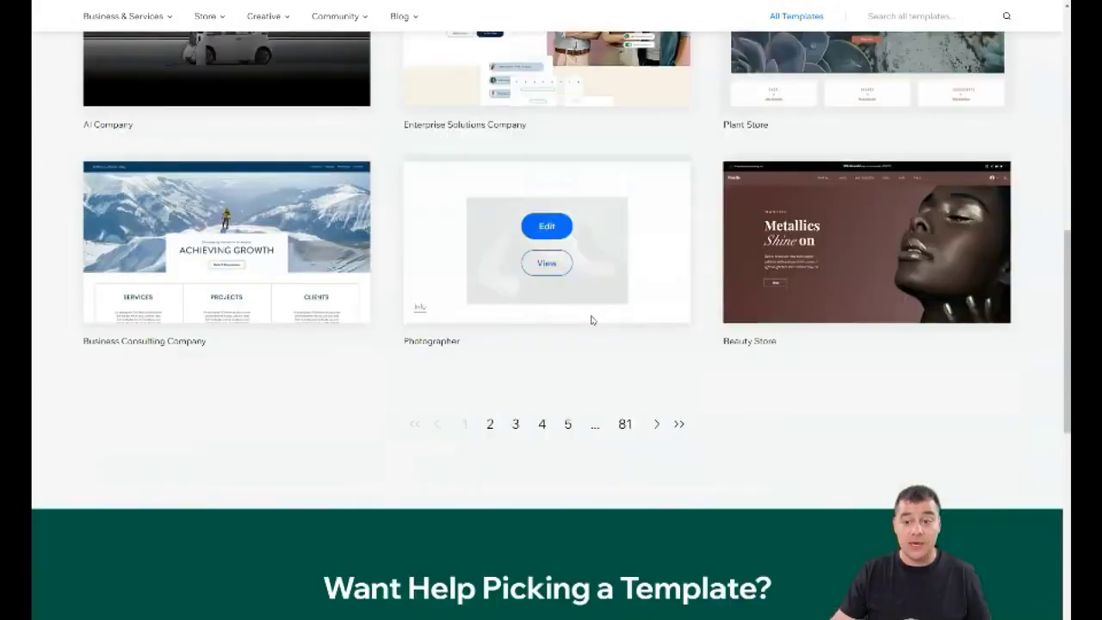
{"action": "left_click", "coordinate": [490, 424]}
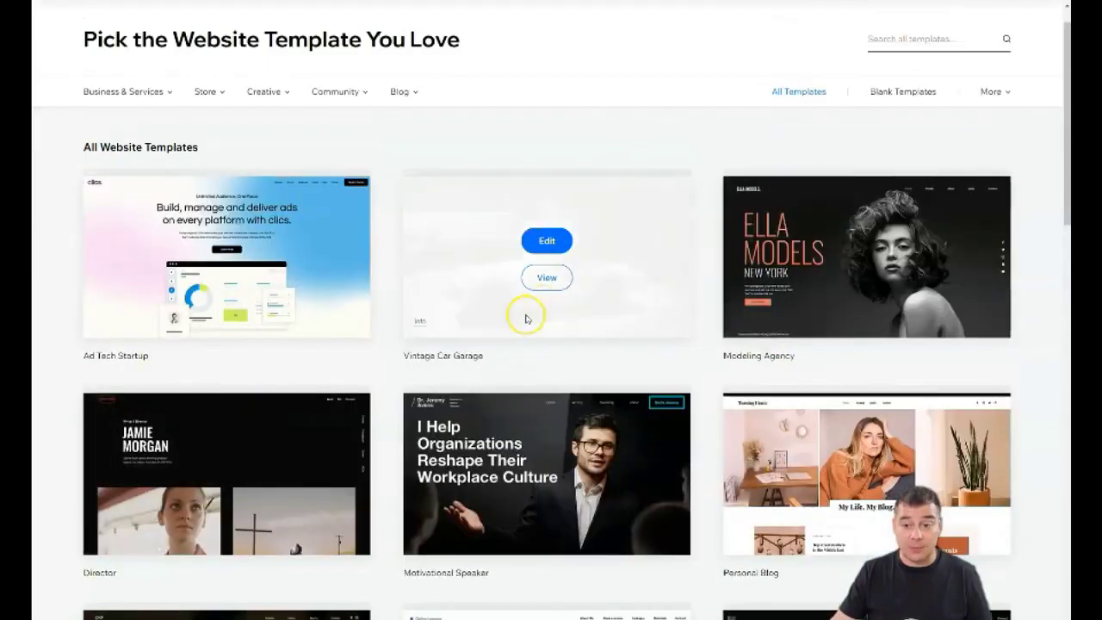
{"action": "scroll", "coordinate": [482, 284], "scroll_direction": "up", "scroll_amount": 1}
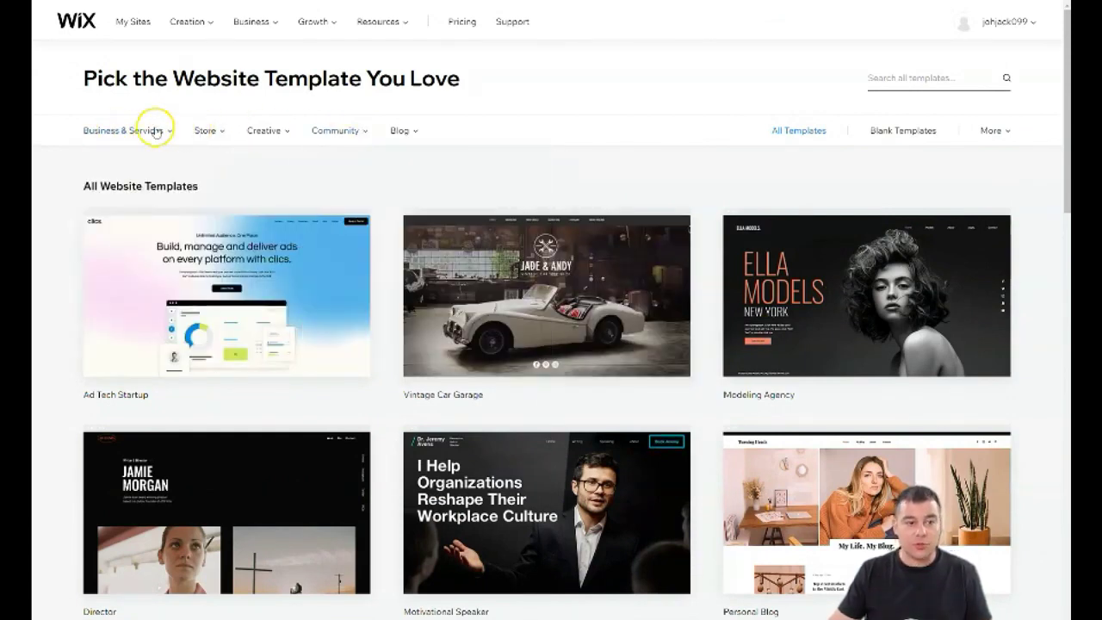
{"action": "mouse_move", "coordinate": [159, 130]}
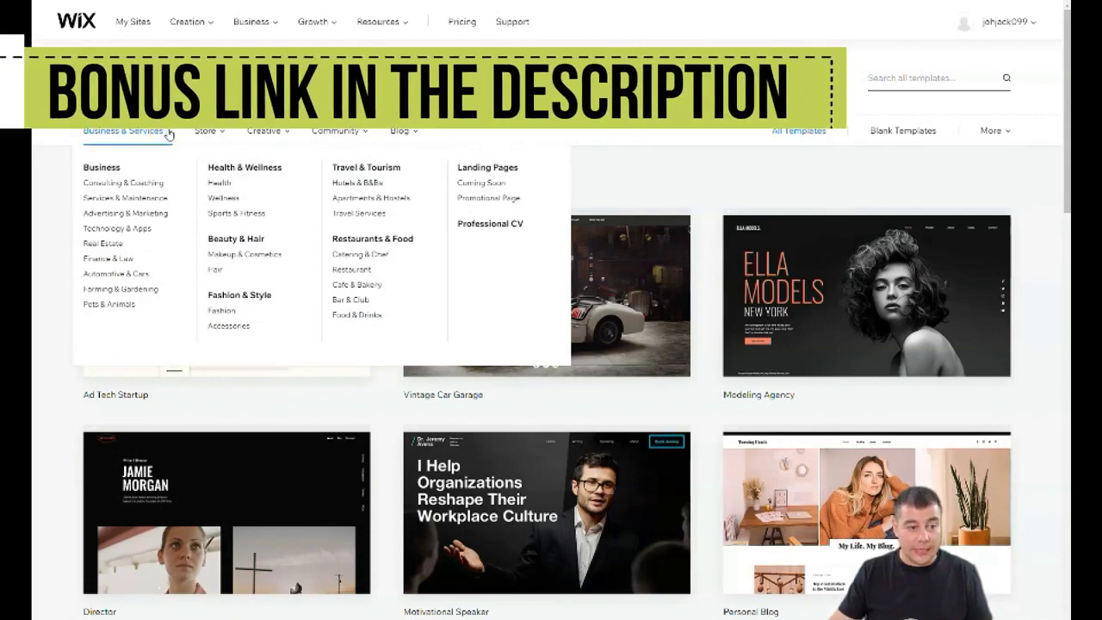
{"action": "left_click", "coordinate": [137, 198]}
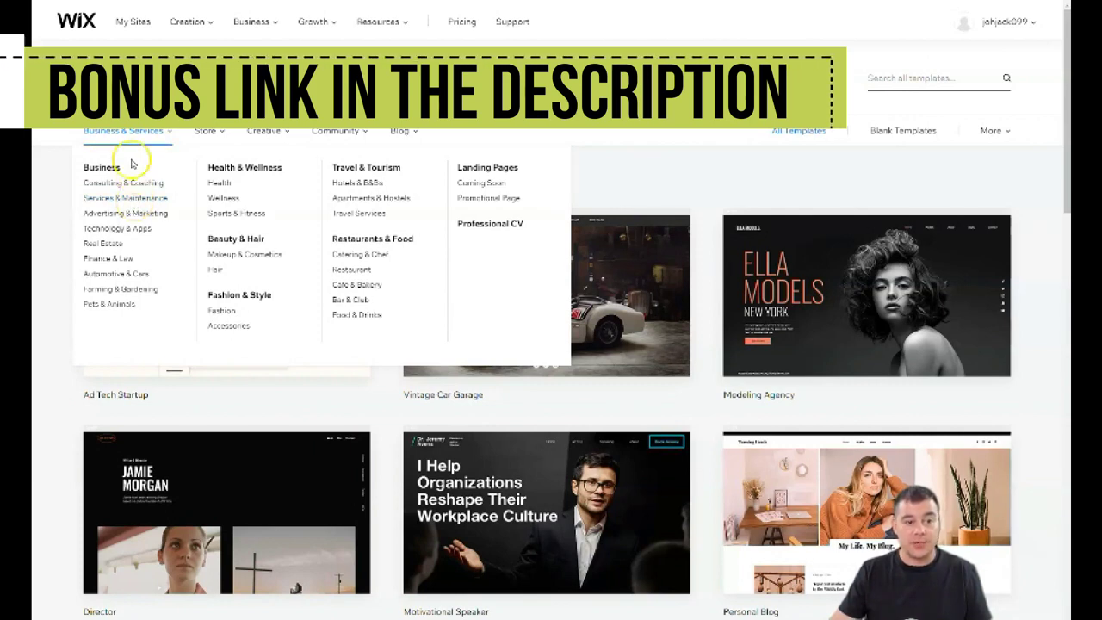
{"action": "mouse_move", "coordinate": [215, 138]}
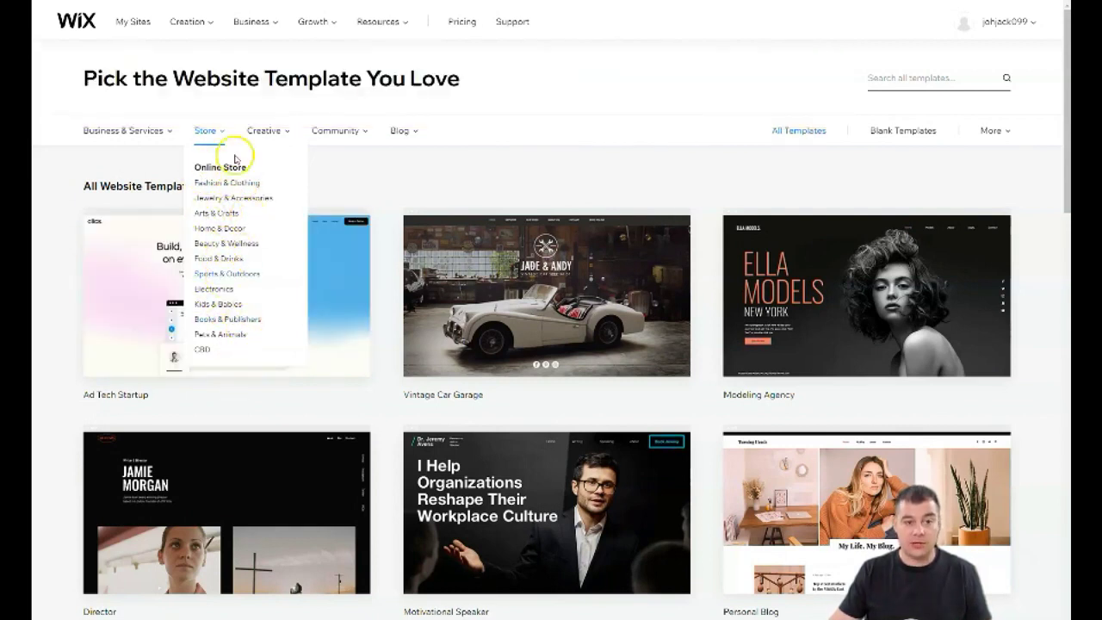
{"action": "mouse_move", "coordinate": [264, 134]}
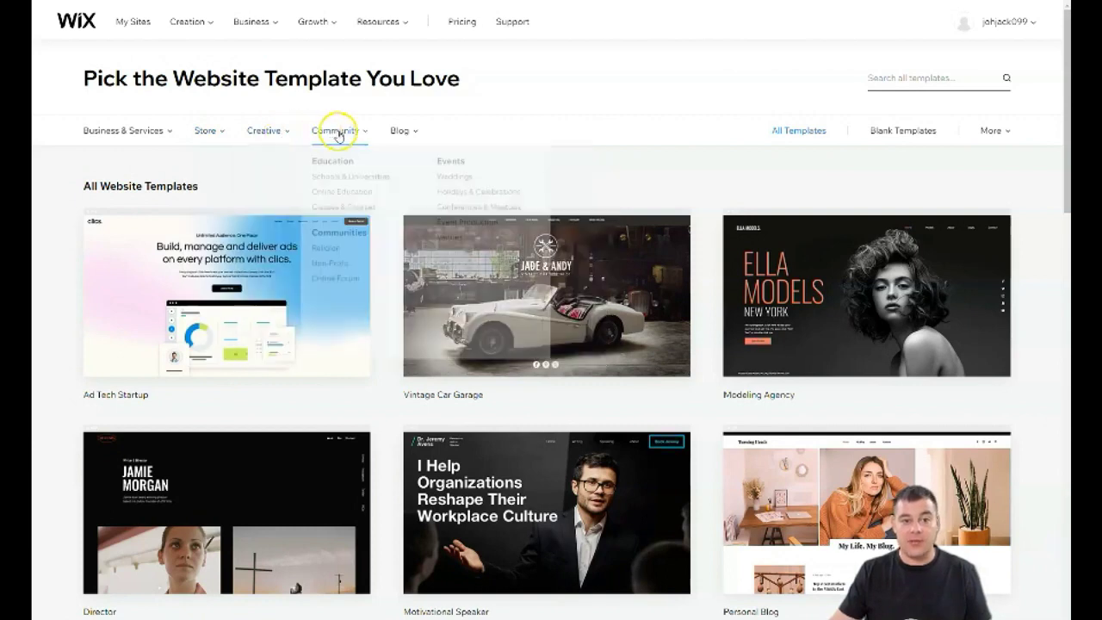
{"action": "mouse_move", "coordinate": [409, 137]}
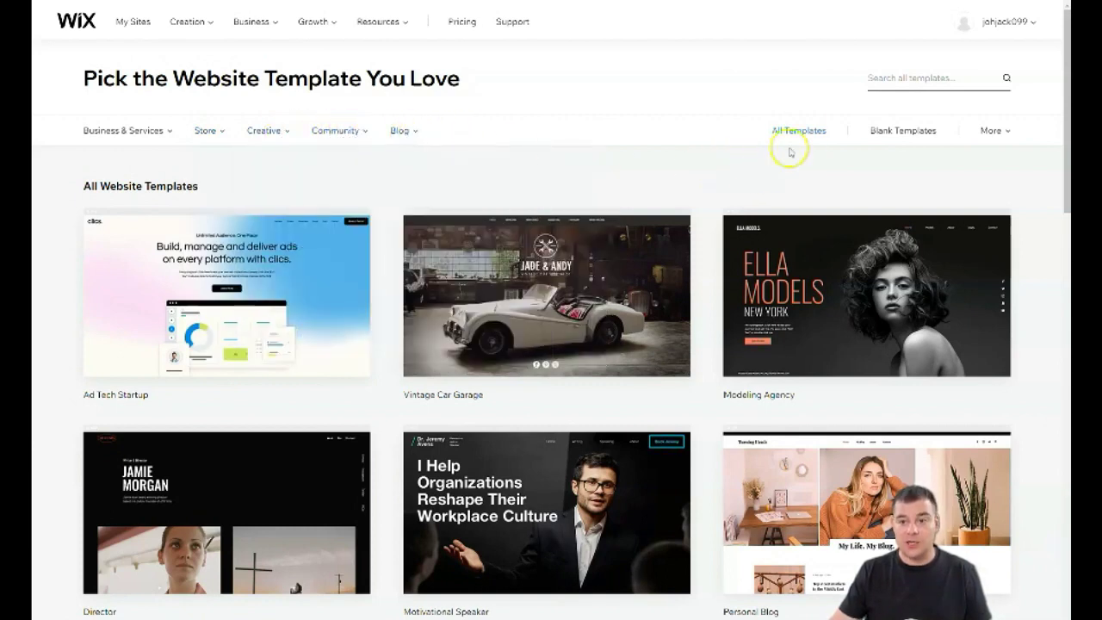
- Display the blank website templates, review their layouts, and open the Business & Services category list
{"action": "left_click", "coordinate": [906, 134]}
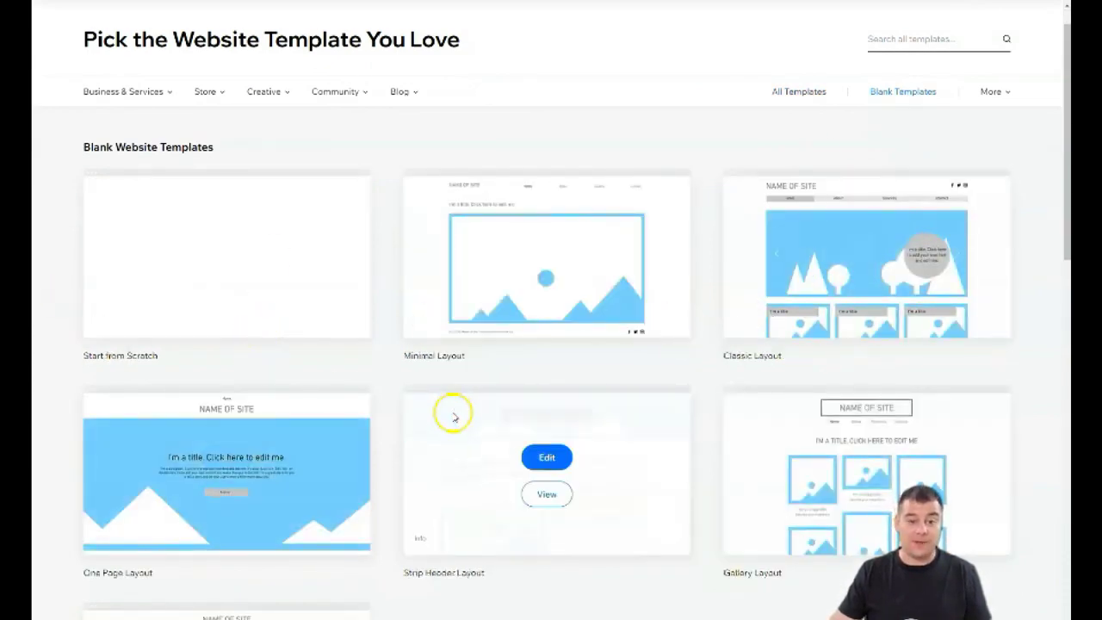
{"action": "scroll", "coordinate": [422, 315], "scroll_direction": "down", "scroll_amount": 4}
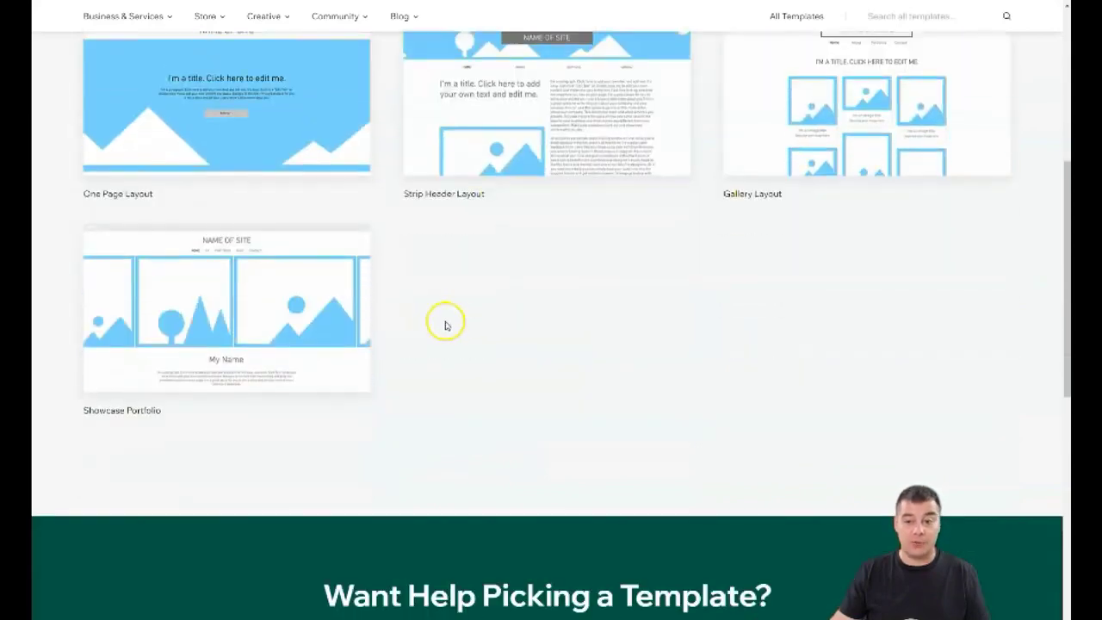
{"action": "scroll", "coordinate": [442, 319], "scroll_direction": "up", "scroll_amount": 5}
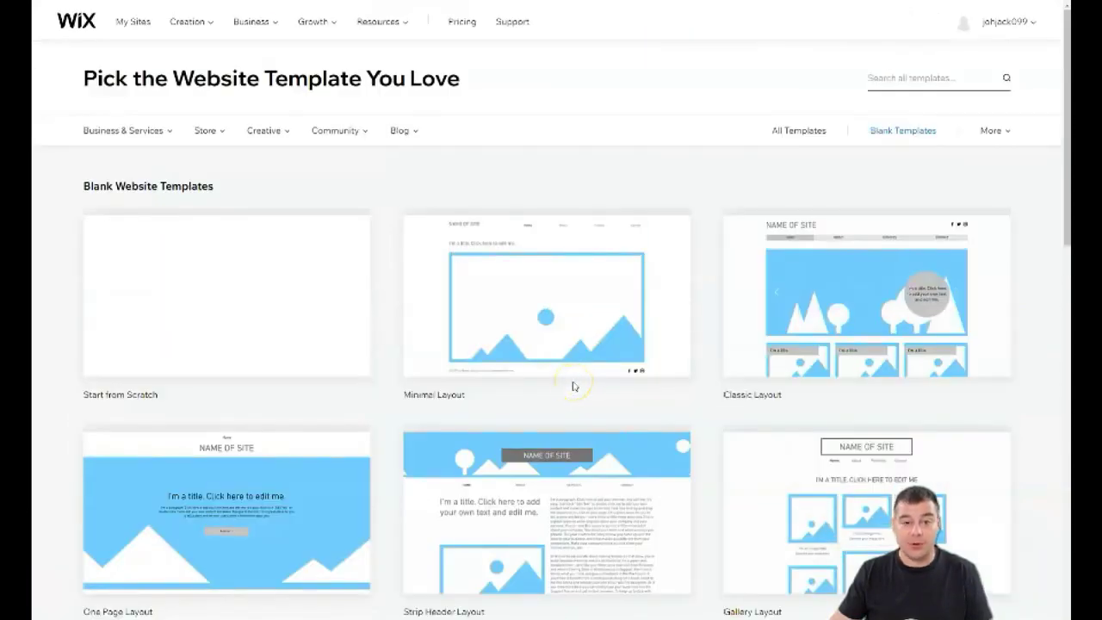
{"action": "left_click", "coordinate": [117, 133]}
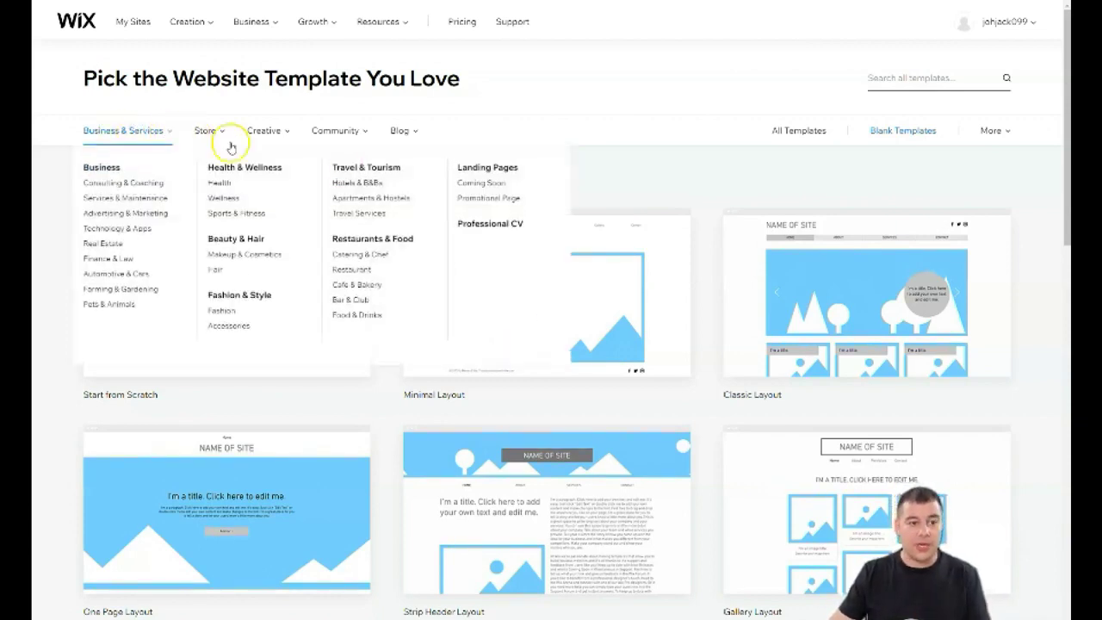
- Return to all website templates, browse through page 2, and examine the Blog, Creative and Store categories
{"action": "left_click", "coordinate": [783, 131]}
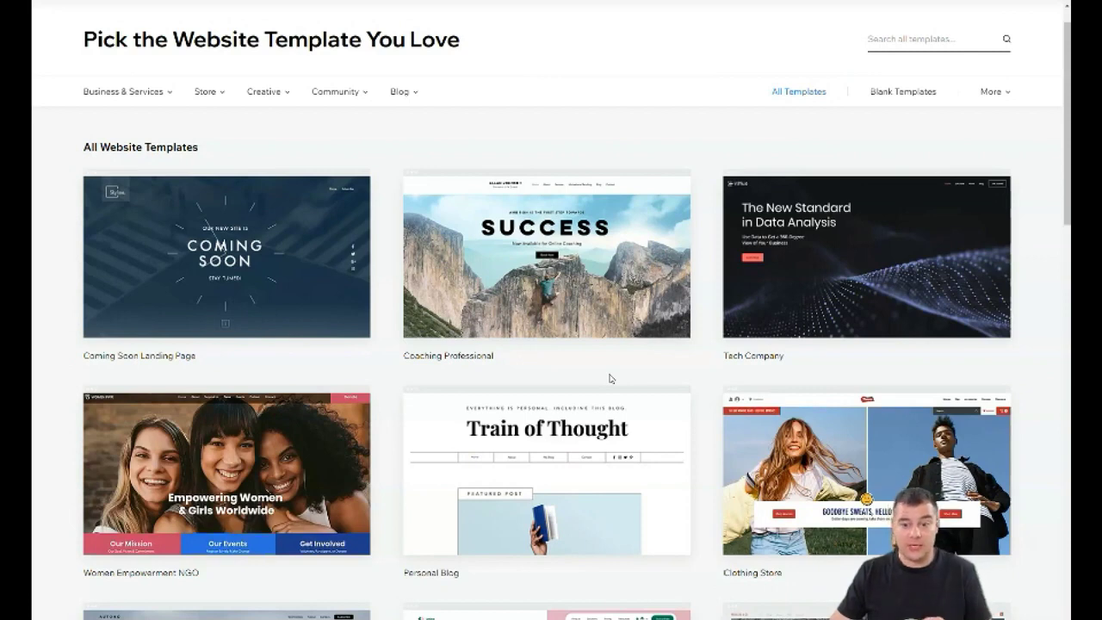
{"action": "scroll", "coordinate": [609, 378], "scroll_direction": "down", "scroll_amount": 5}
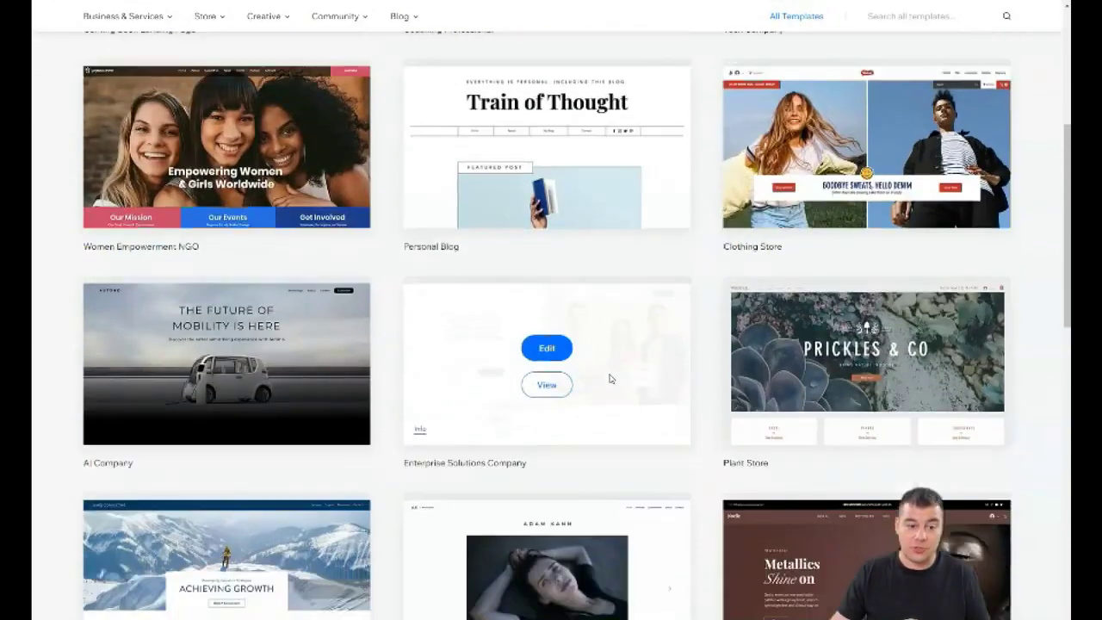
{"action": "scroll", "coordinate": [610, 378], "scroll_direction": "down", "scroll_amount": 1}
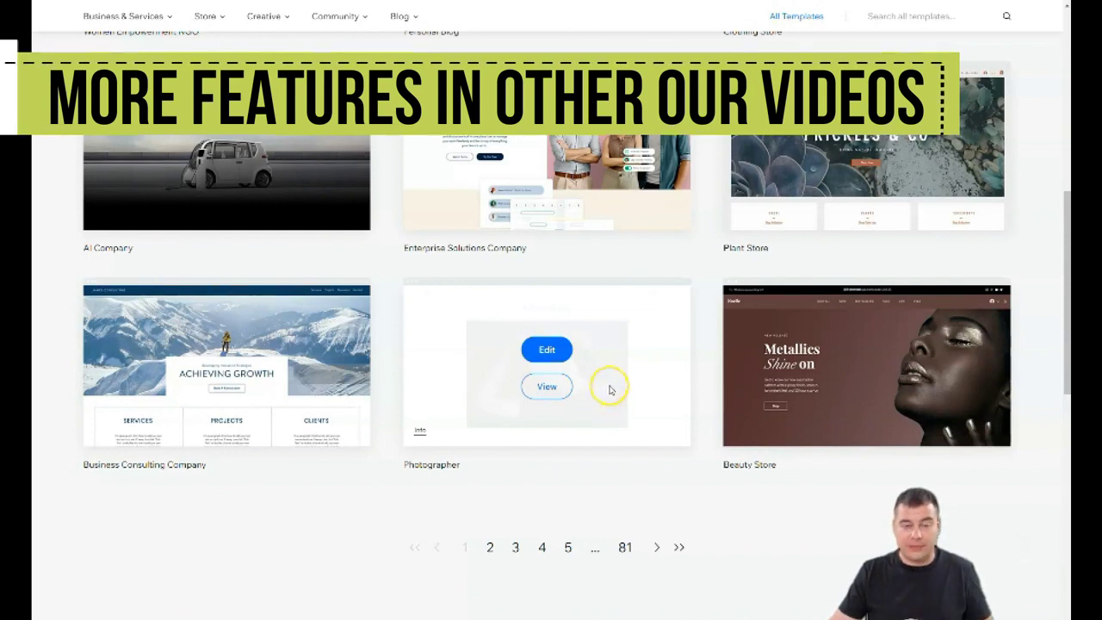
{"action": "left_click", "coordinate": [490, 546]}
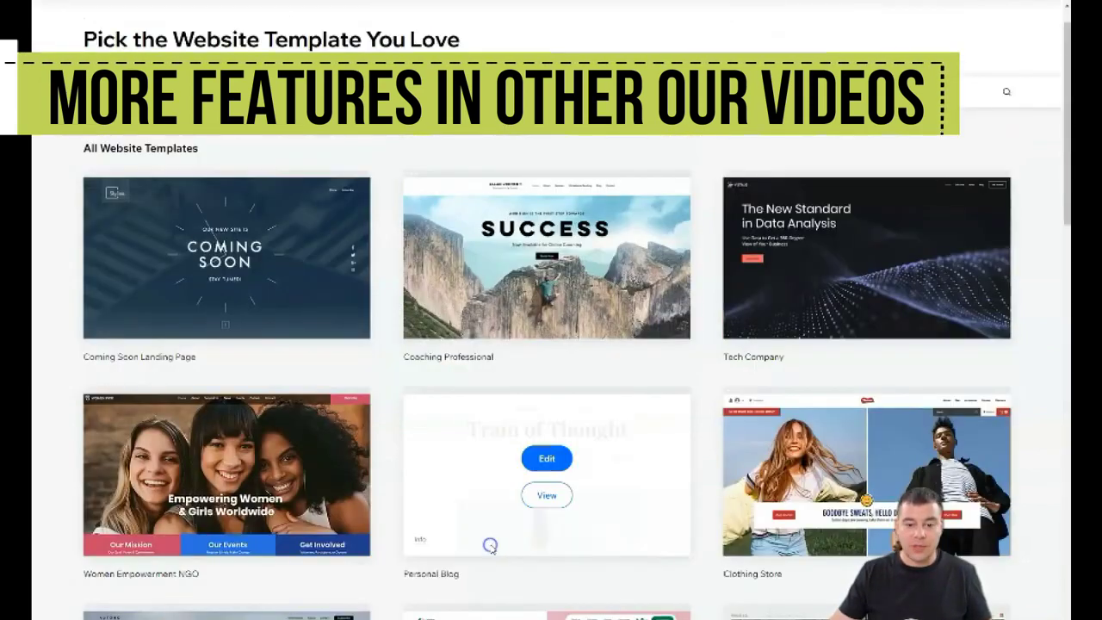
{"action": "scroll", "coordinate": [623, 363], "scroll_direction": "down", "scroll_amount": 10}
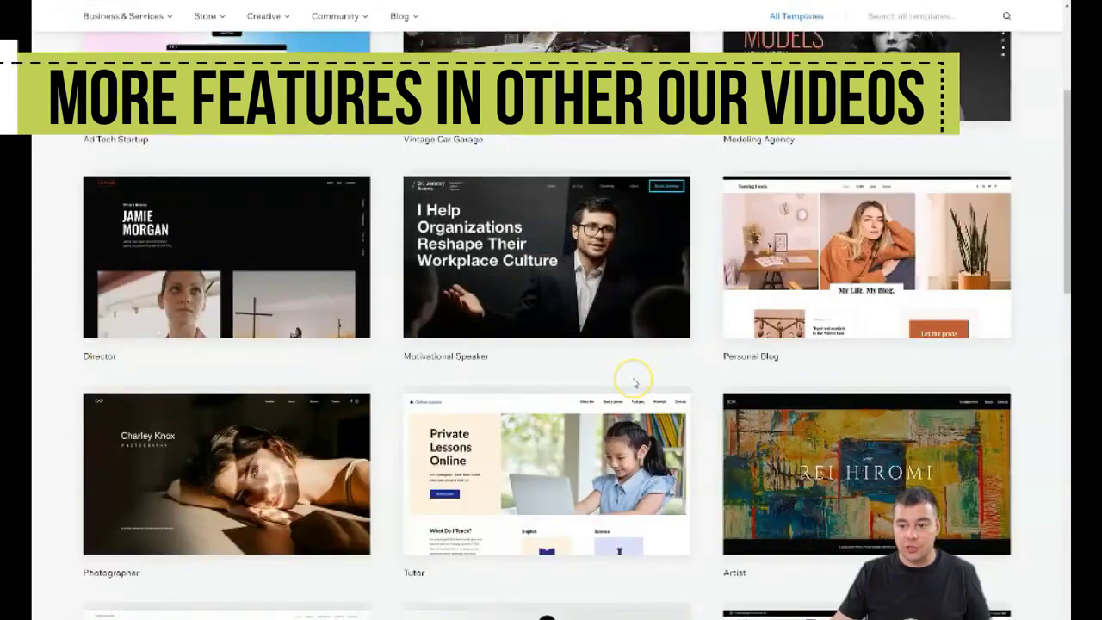
{"action": "scroll", "coordinate": [635, 384], "scroll_direction": "up", "scroll_amount": 10}
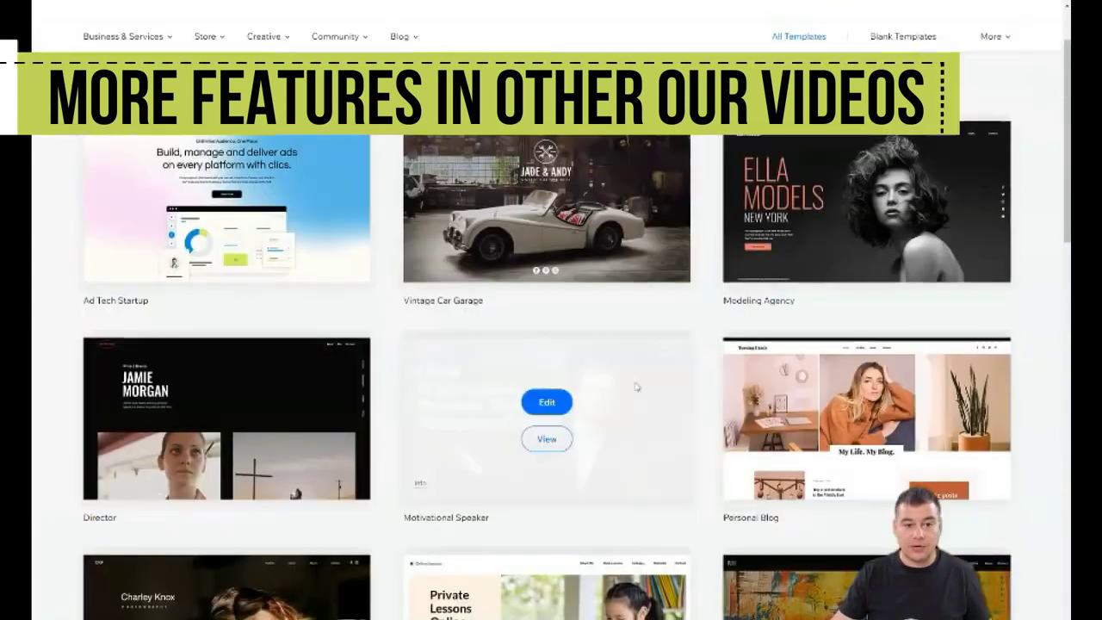
{"action": "mouse_move", "coordinate": [408, 136]}
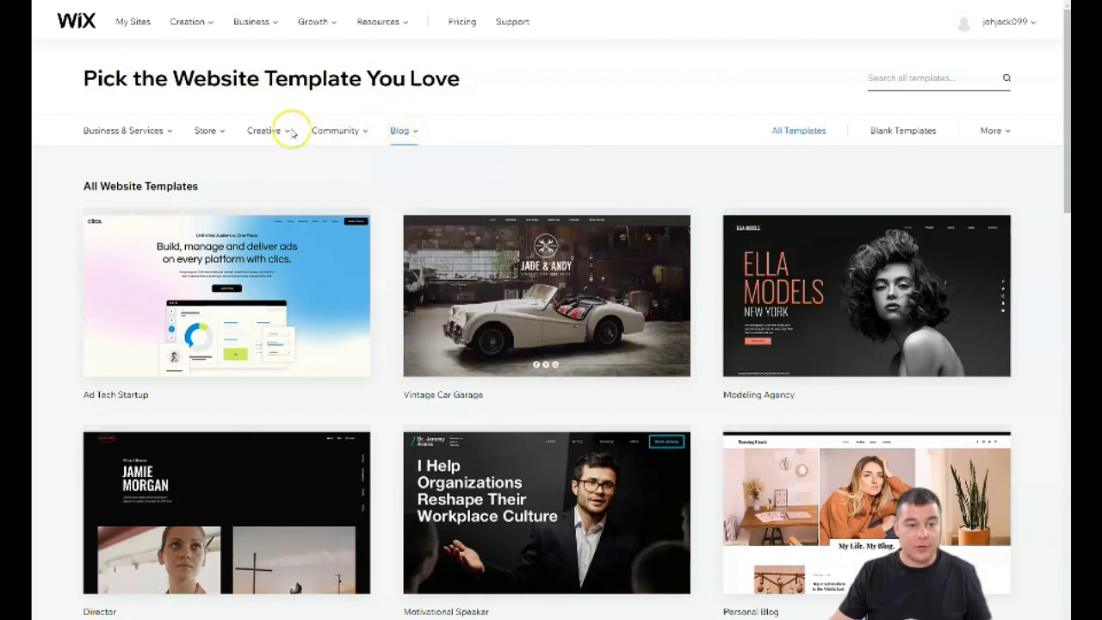
{"action": "mouse_move", "coordinate": [278, 136]}
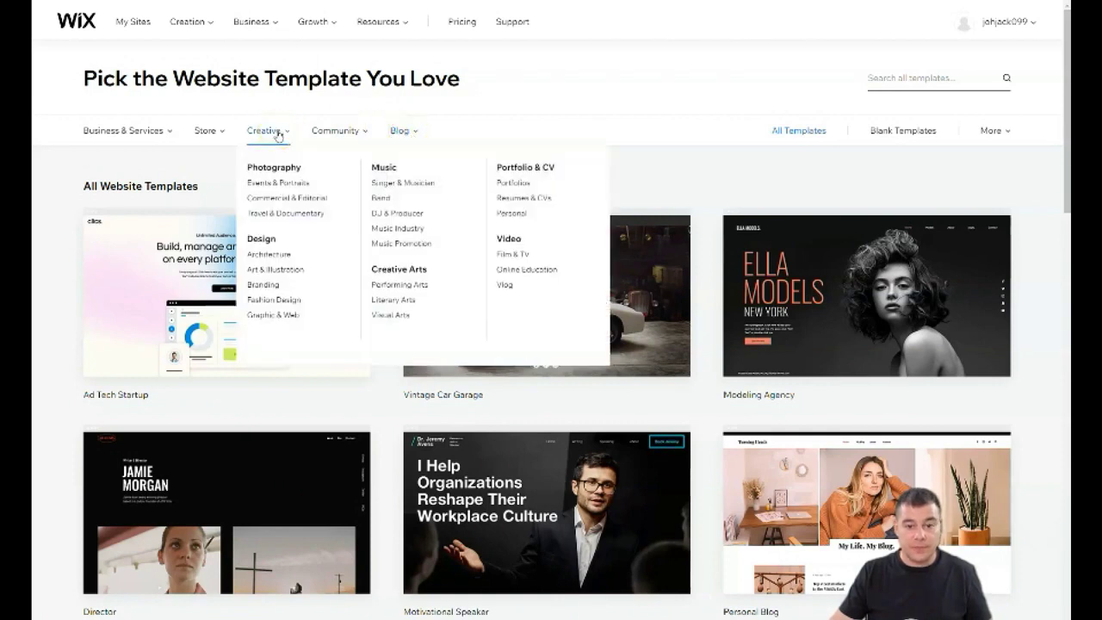
{"action": "mouse_move", "coordinate": [210, 135]}
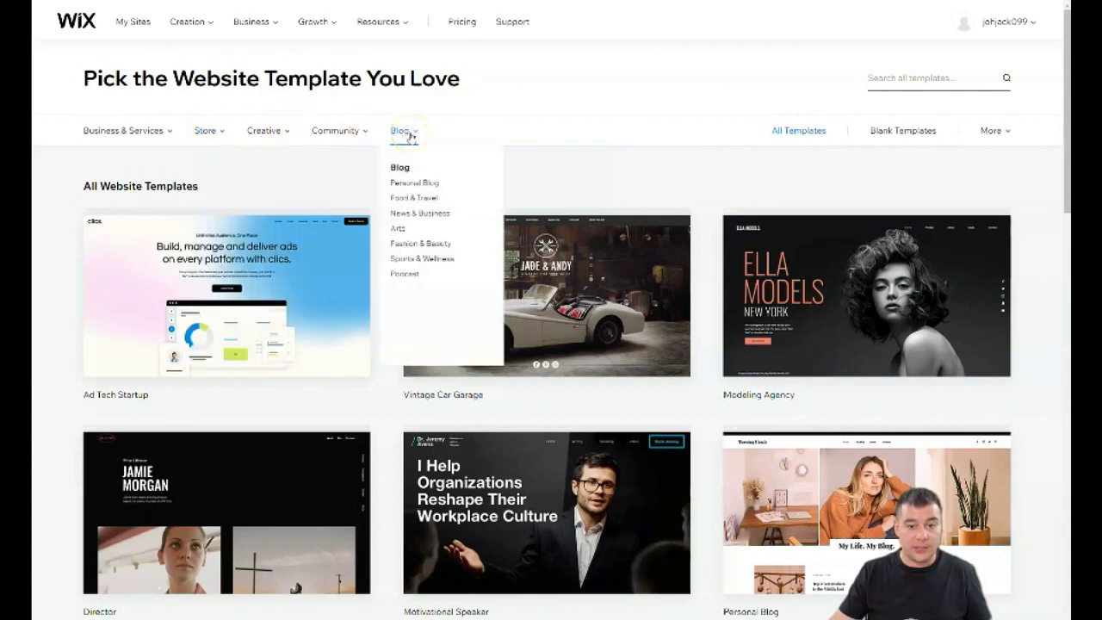
- Display the most popular website templates and open the Coming Soon Landing Page template for editing
{"action": "mouse_move", "coordinate": [997, 134]}
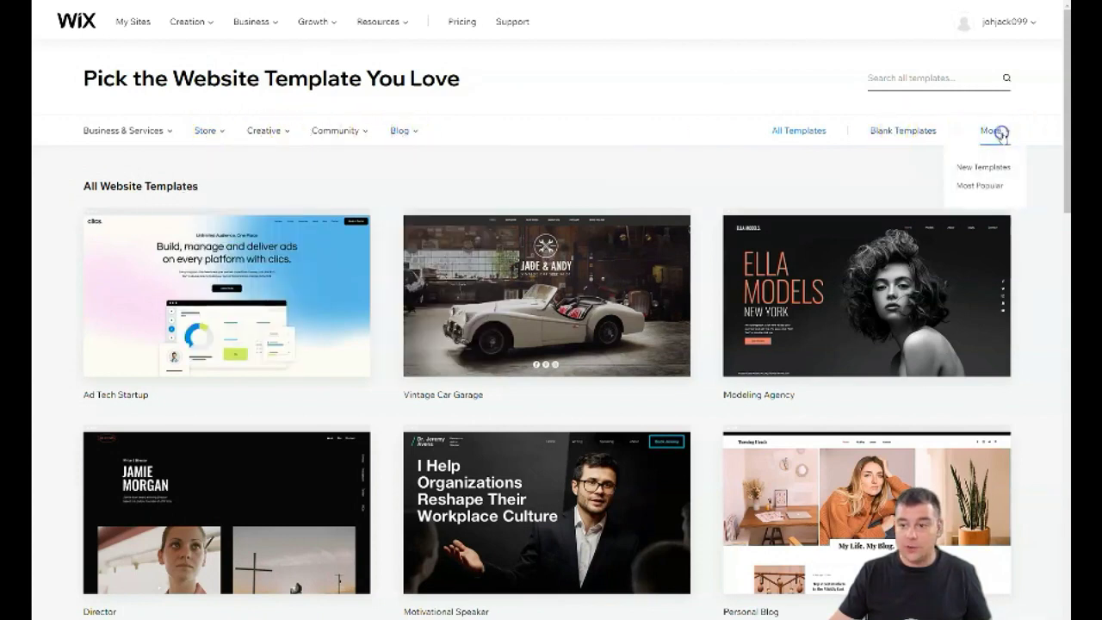
{"action": "left_click", "coordinate": [991, 187]}
{"action": "mouse_move", "coordinate": [327, 285]}
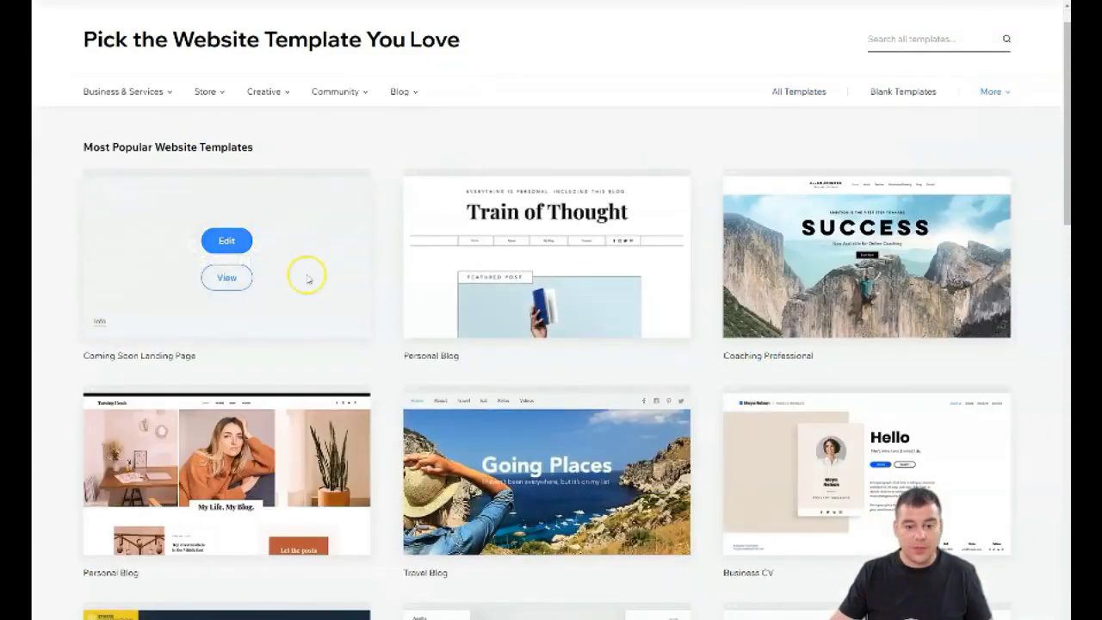
{"action": "left_click", "coordinate": [223, 241]}
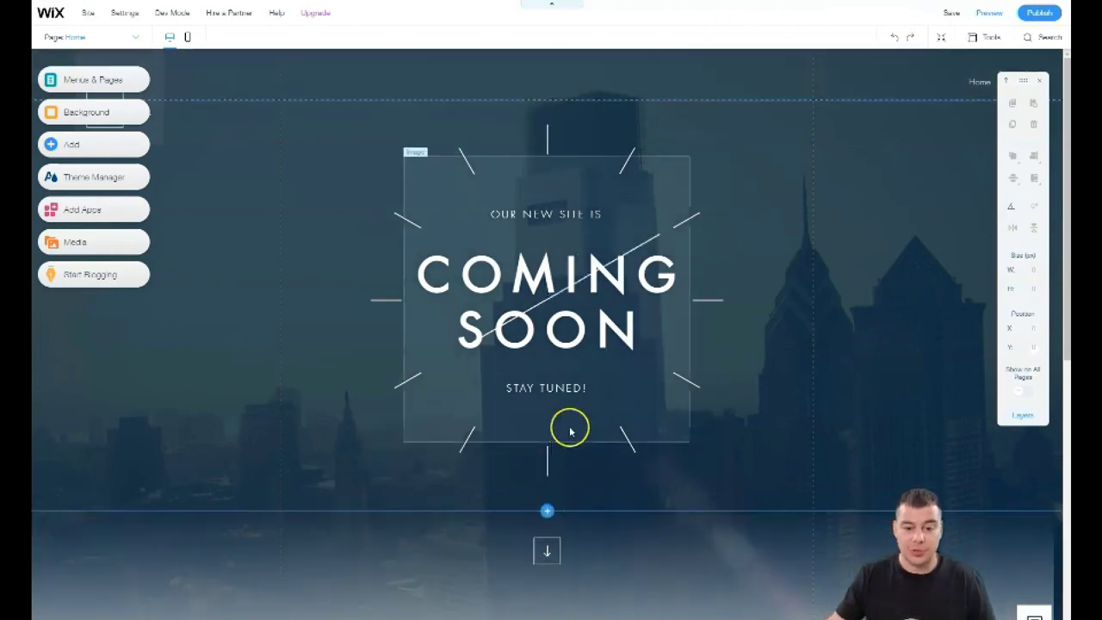
- Look over the landing page in the editor and examine the options for the site and its settings
{"action": "scroll", "coordinate": [603, 413], "scroll_direction": "down", "scroll_amount": 10}
{"action": "scroll", "coordinate": [610, 413], "scroll_direction": "up", "scroll_amount": 8}
{"action": "scroll", "coordinate": [610, 413], "scroll_direction": "up", "scroll_amount": 1}
{"action": "left_click", "coordinate": [611, 414]}
{"action": "left_click", "coordinate": [88, 12]}
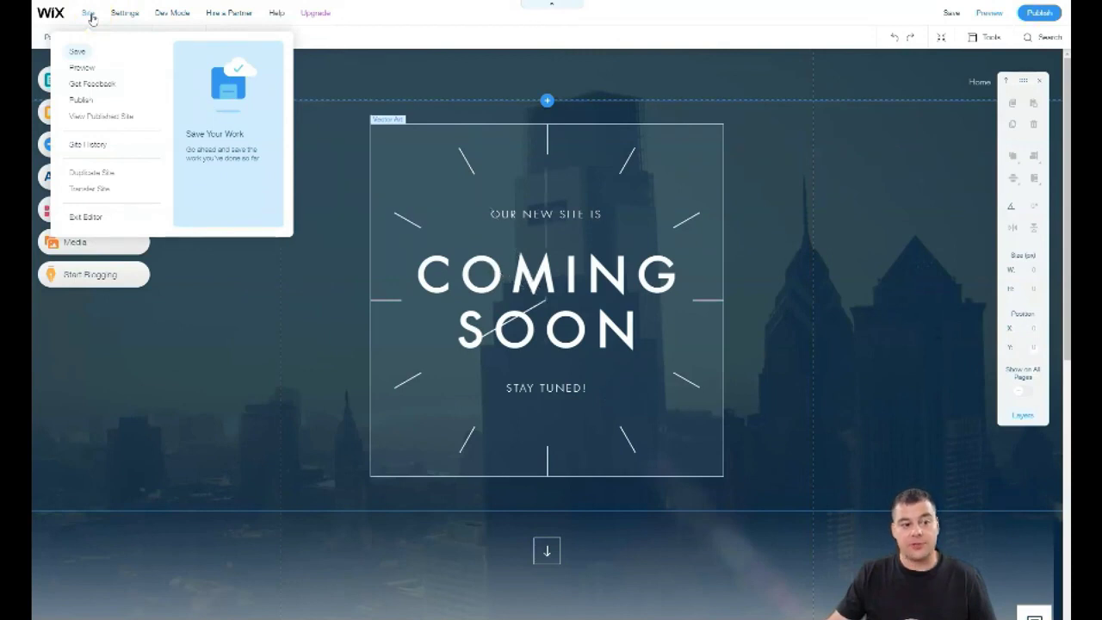
{"action": "left_click", "coordinate": [121, 16]}
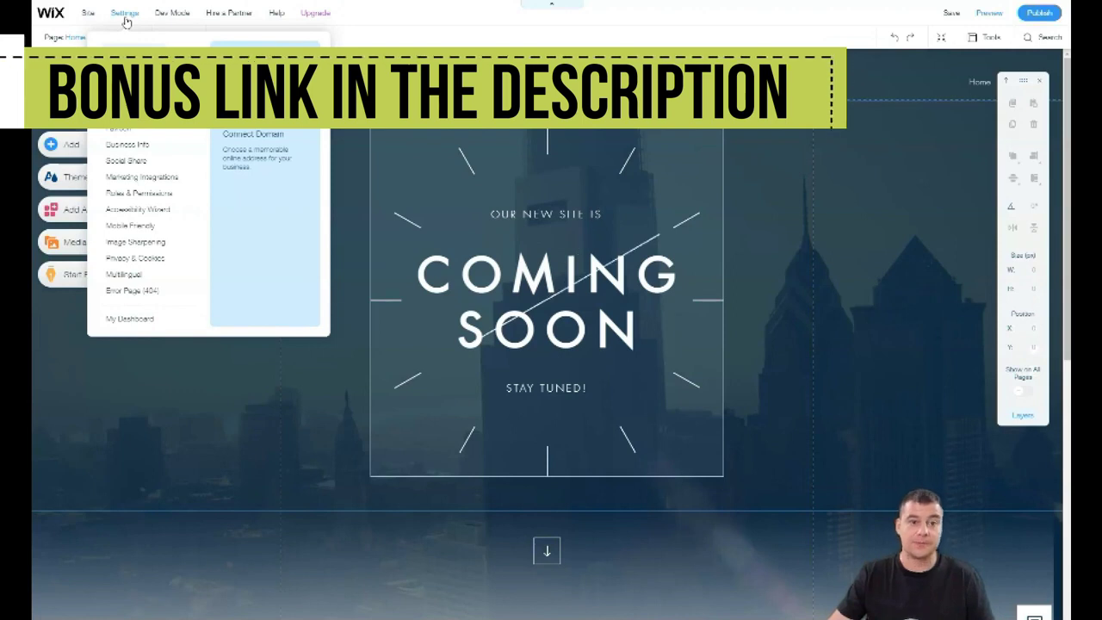
{"action": "left_click", "coordinate": [132, 19]}
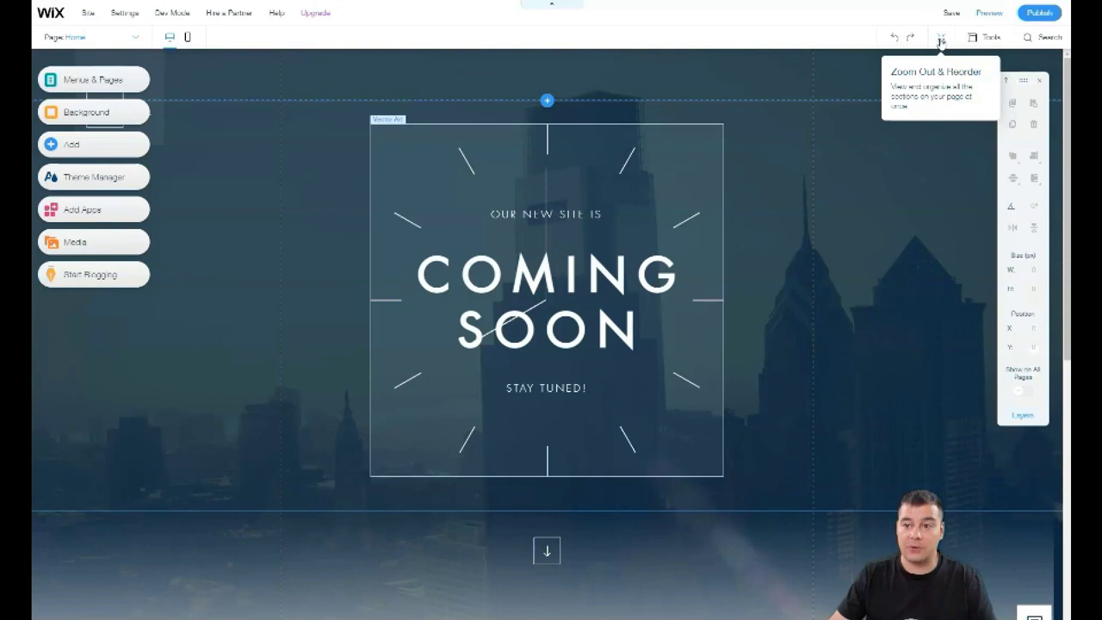
- Switch the page to Zoom Out & Reorder mode and select its individual sections
{"action": "left_click", "coordinate": [940, 41]}
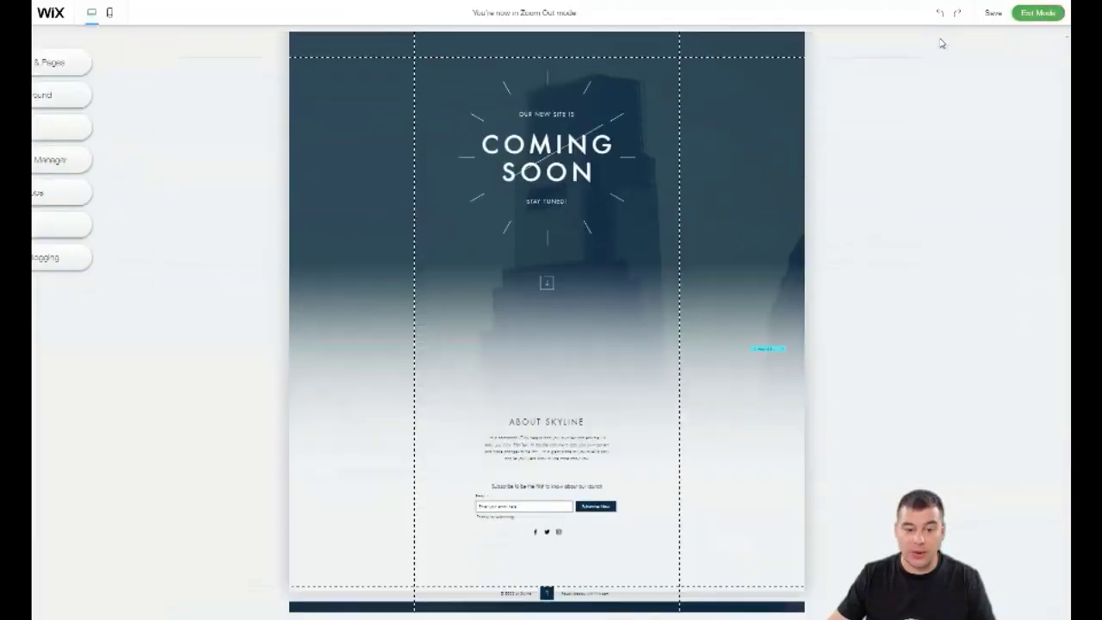
{"action": "left_click", "coordinate": [545, 135]}
{"action": "left_click", "coordinate": [606, 330]}
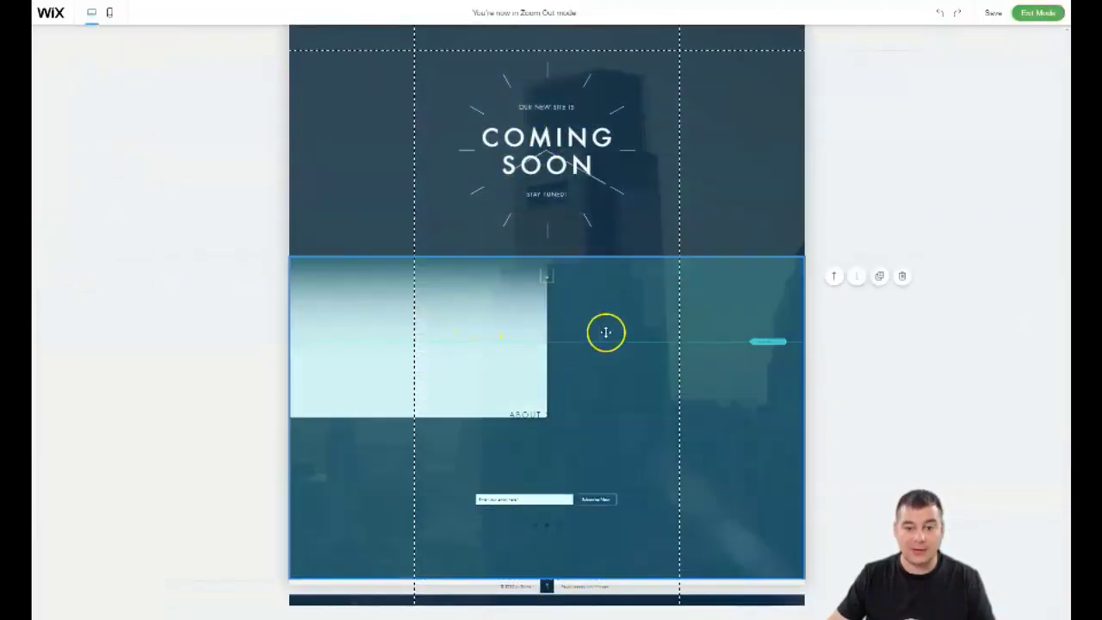
{"action": "left_click", "coordinate": [577, 180]}
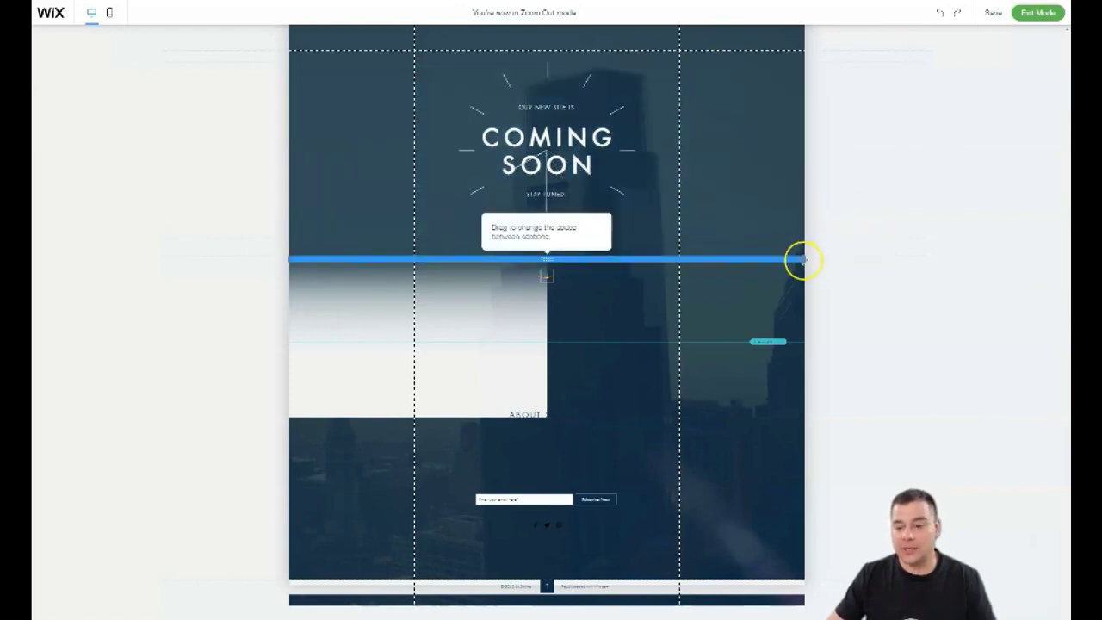
- Move the Coming Soon section below the About section and back up above it
{"action": "mouse_move", "coordinate": [833, 249]}
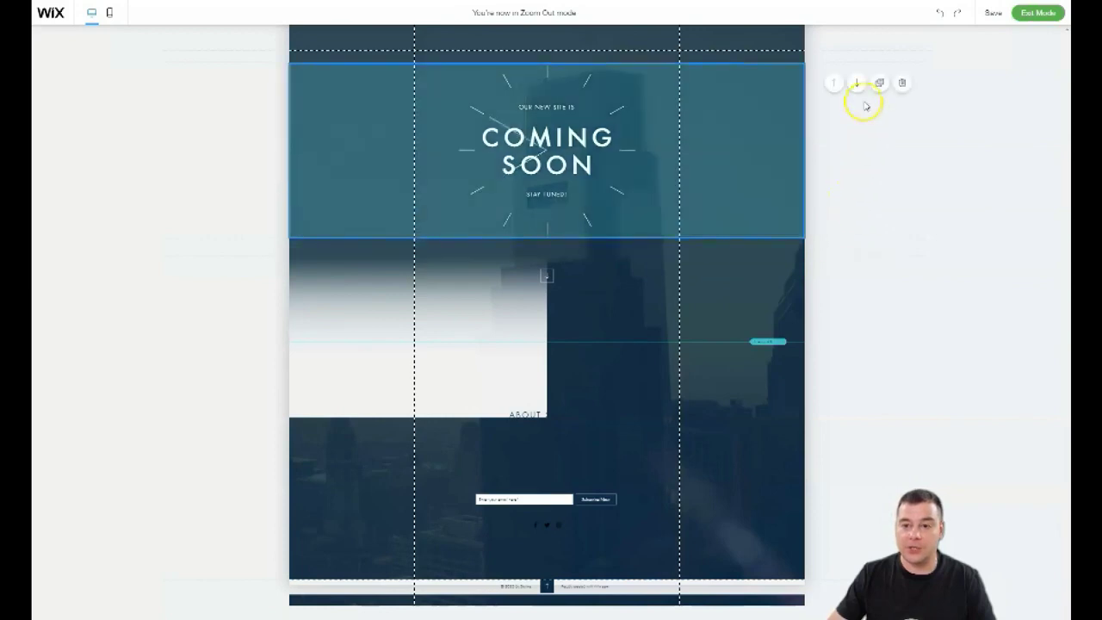
{"action": "left_click", "coordinate": [858, 84]}
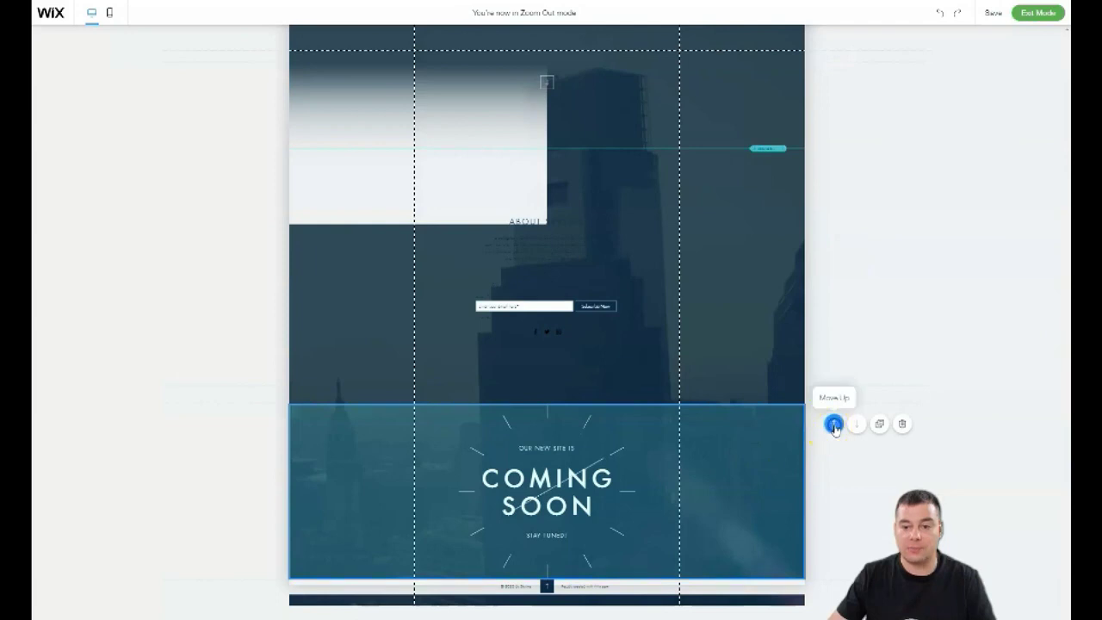
{"action": "left_click", "coordinate": [833, 423]}
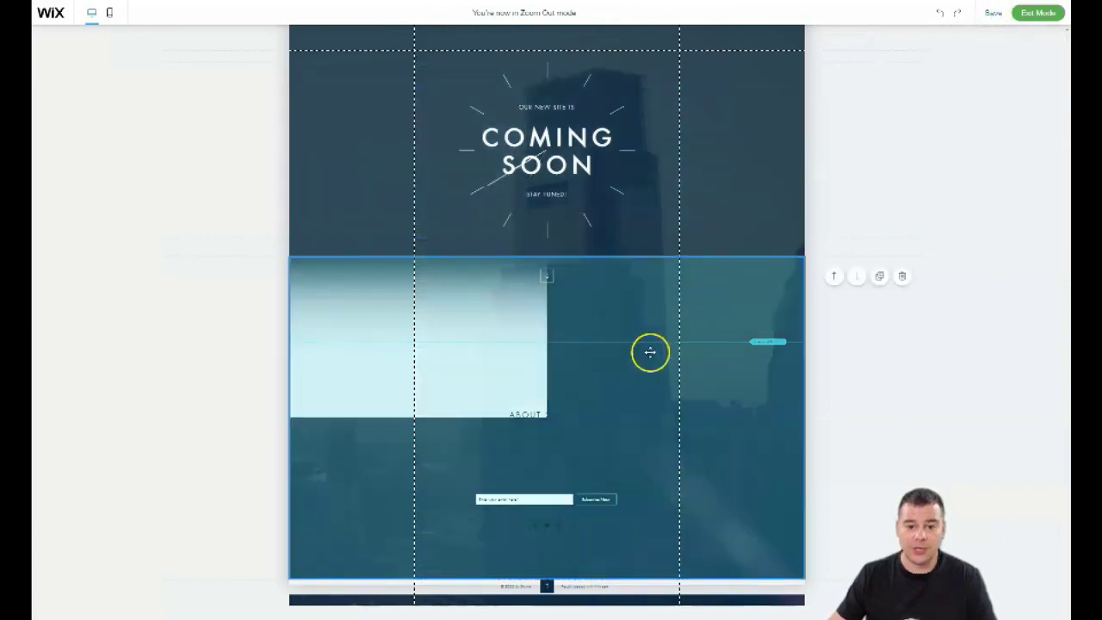
- Delete the About section containing the subscribe form and leave Zoom Out mode
{"action": "left_click", "coordinate": [902, 277]}
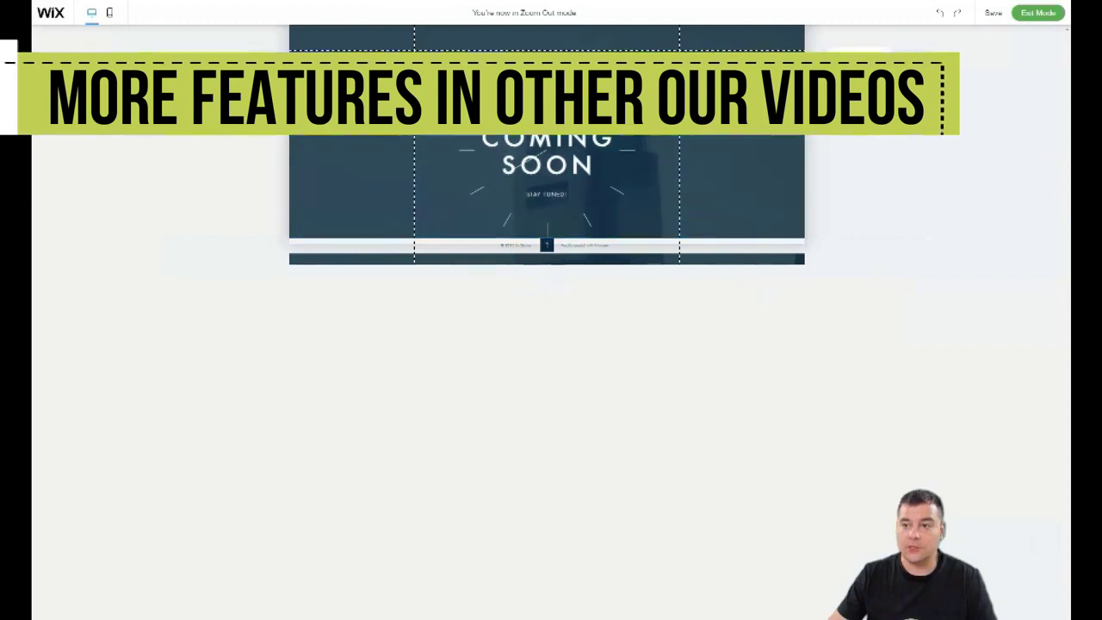
{"action": "left_click", "coordinate": [1037, 12]}
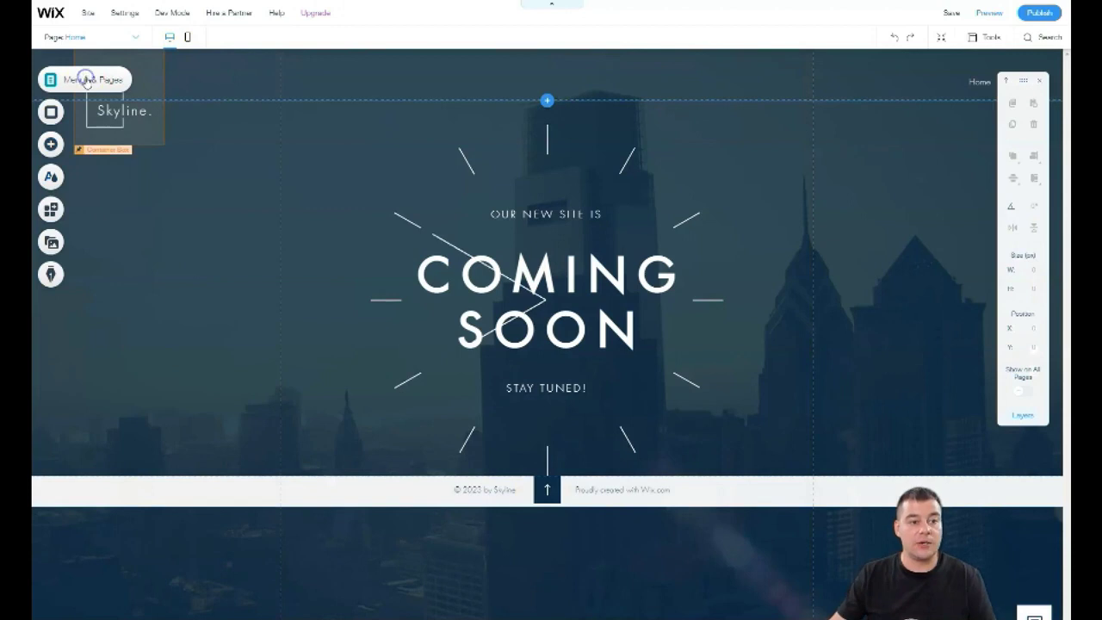
- Open the Home page's settings and change its layout to No Header & Footer
{"action": "left_click", "coordinate": [85, 80]}
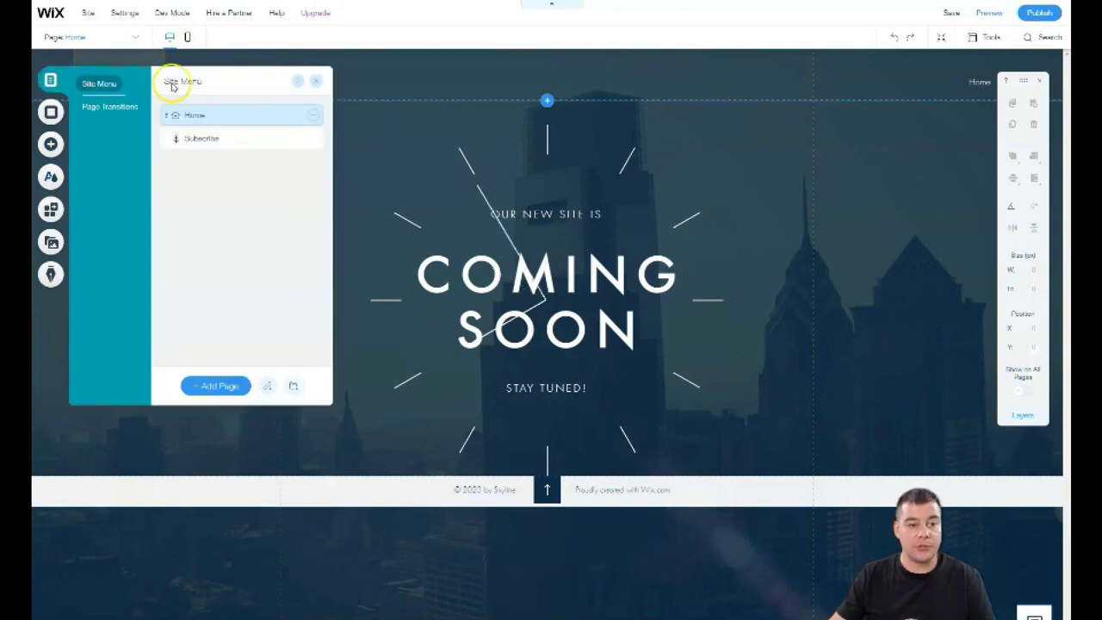
{"action": "left_click", "coordinate": [315, 119]}
{"action": "left_click", "coordinate": [359, 113]}
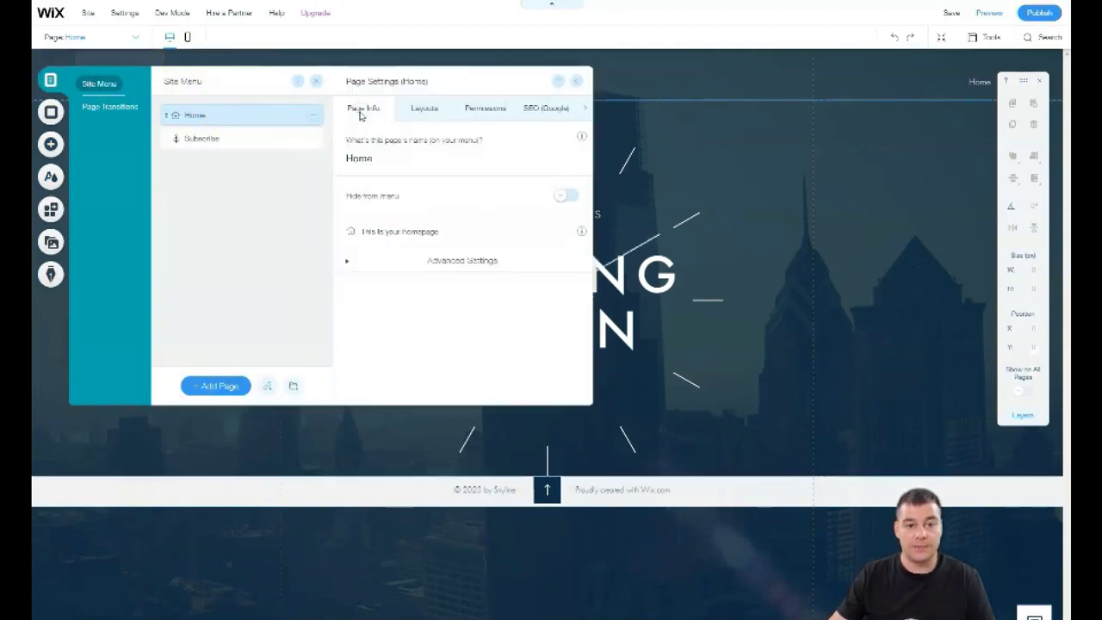
{"action": "left_click", "coordinate": [422, 108]}
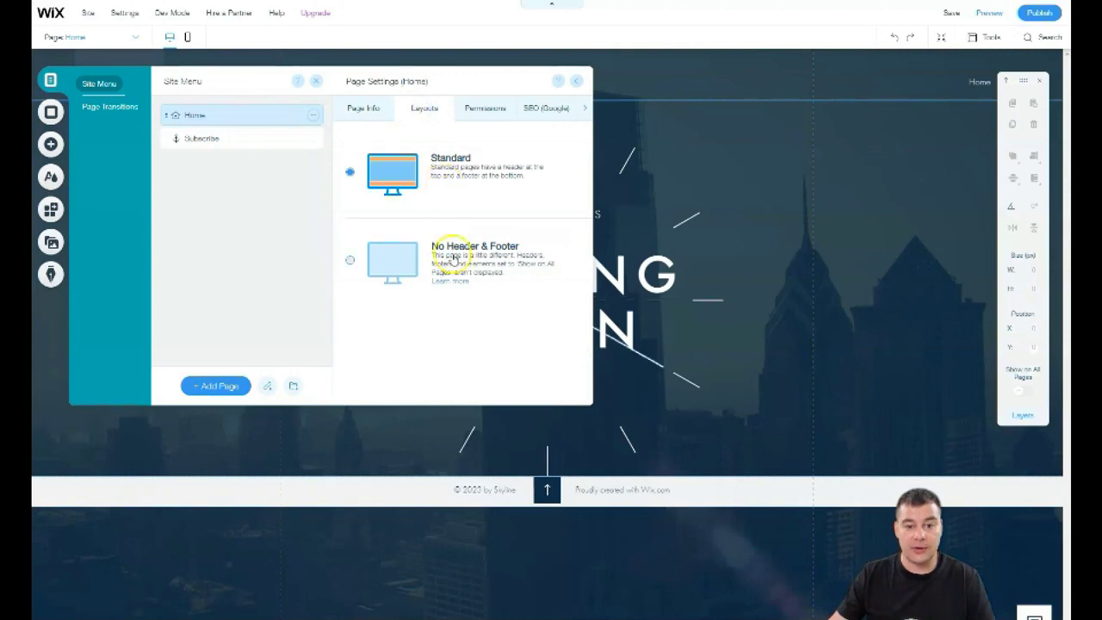
{"action": "left_click", "coordinate": [349, 260]}
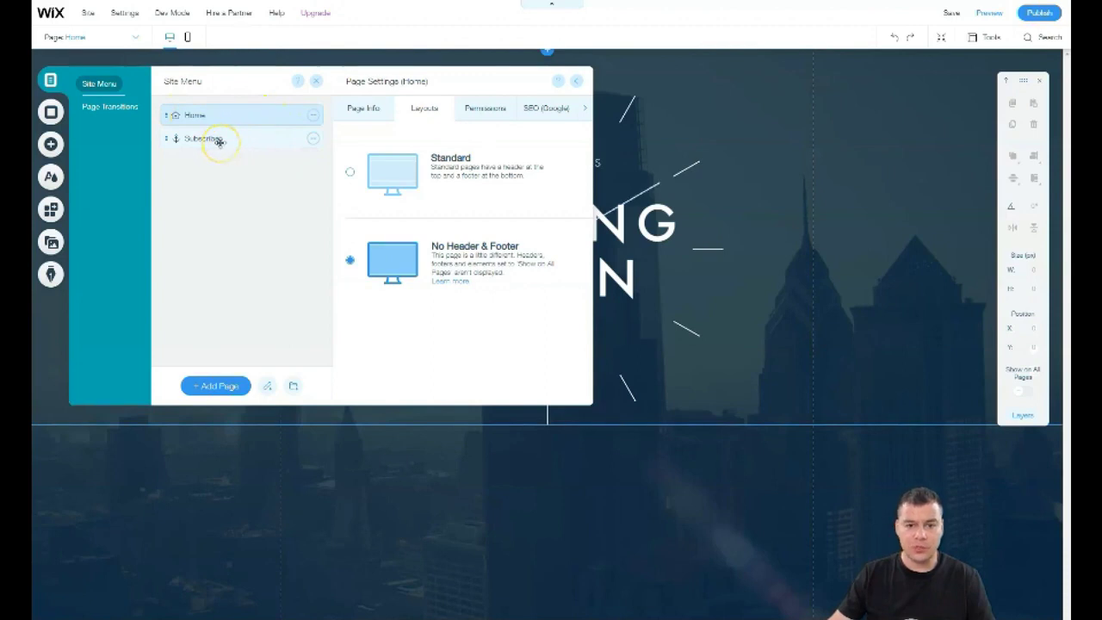
- Review the Home page's Page Info, Layouts and Permissions settings
{"action": "left_click", "coordinate": [364, 110]}
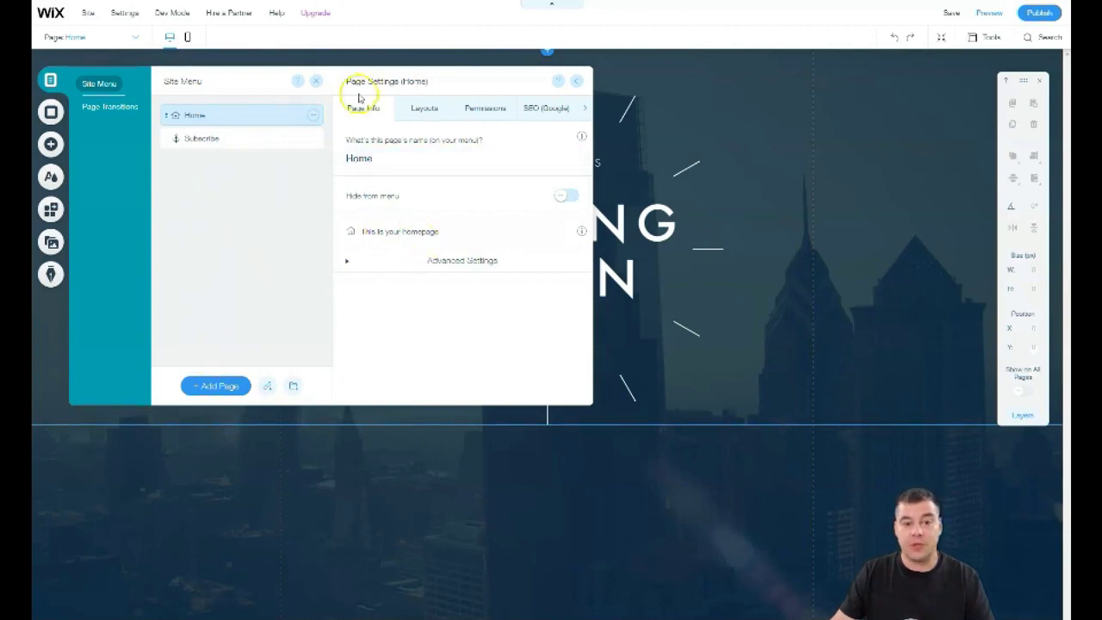
{"action": "left_click", "coordinate": [417, 112]}
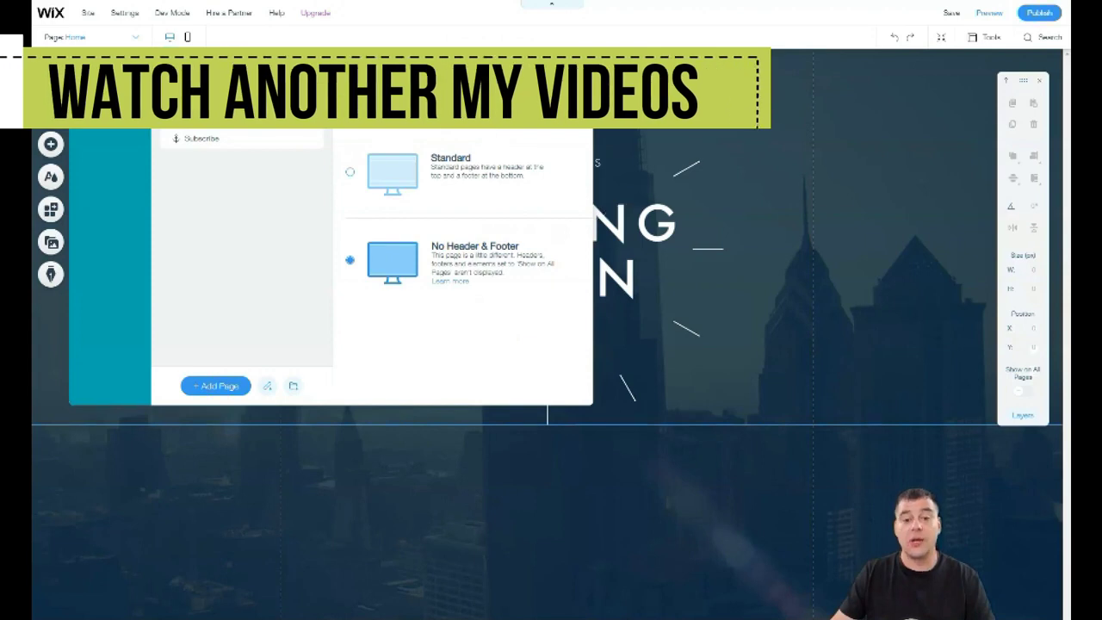
{"action": "left_click", "coordinate": [479, 112]}
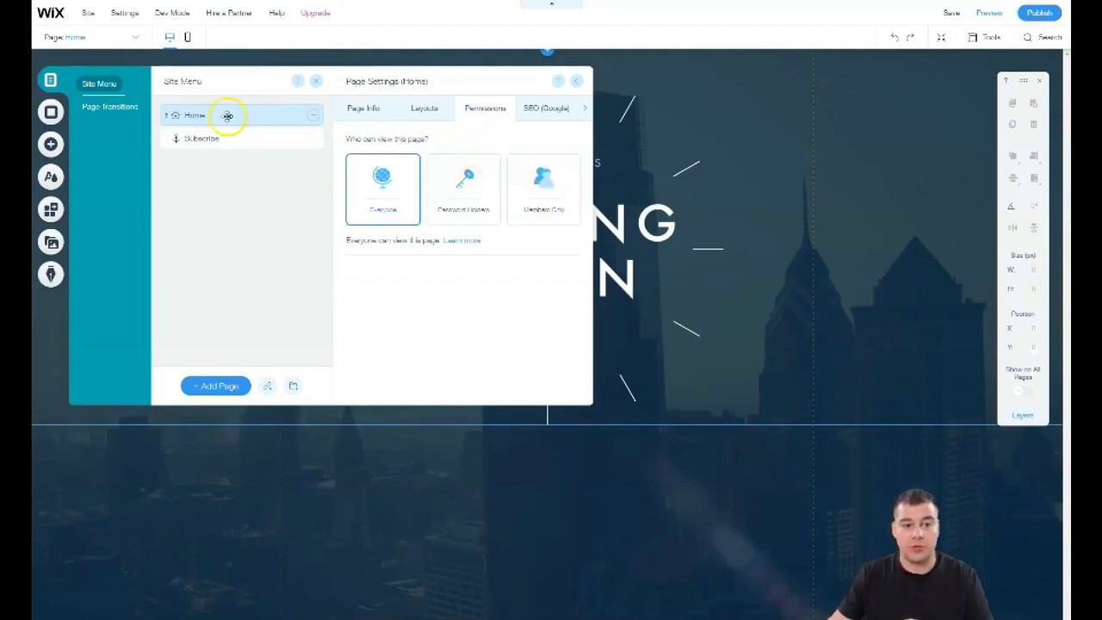
- Examine the Home page's SEO (Google) and Social Share settings, and try to enable showing the page in search results
{"action": "left_click", "coordinate": [540, 108]}
{"action": "left_click", "coordinate": [411, 115]}
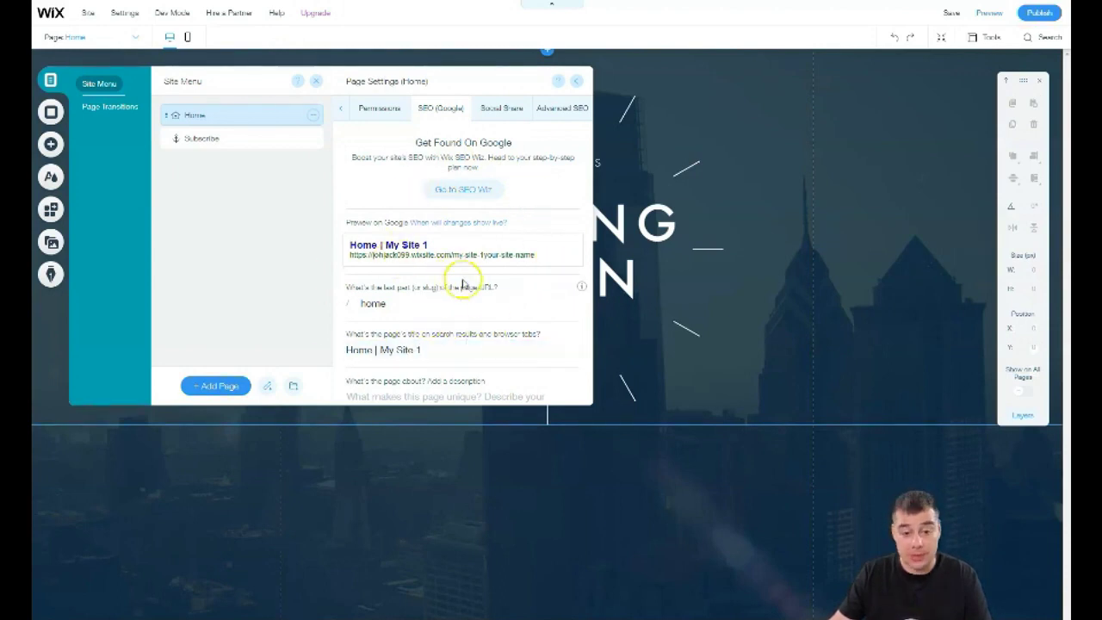
{"action": "scroll", "coordinate": [478, 271], "scroll_direction": "down", "scroll_amount": 2}
{"action": "scroll", "coordinate": [480, 271], "scroll_direction": "up", "scroll_amount": 2}
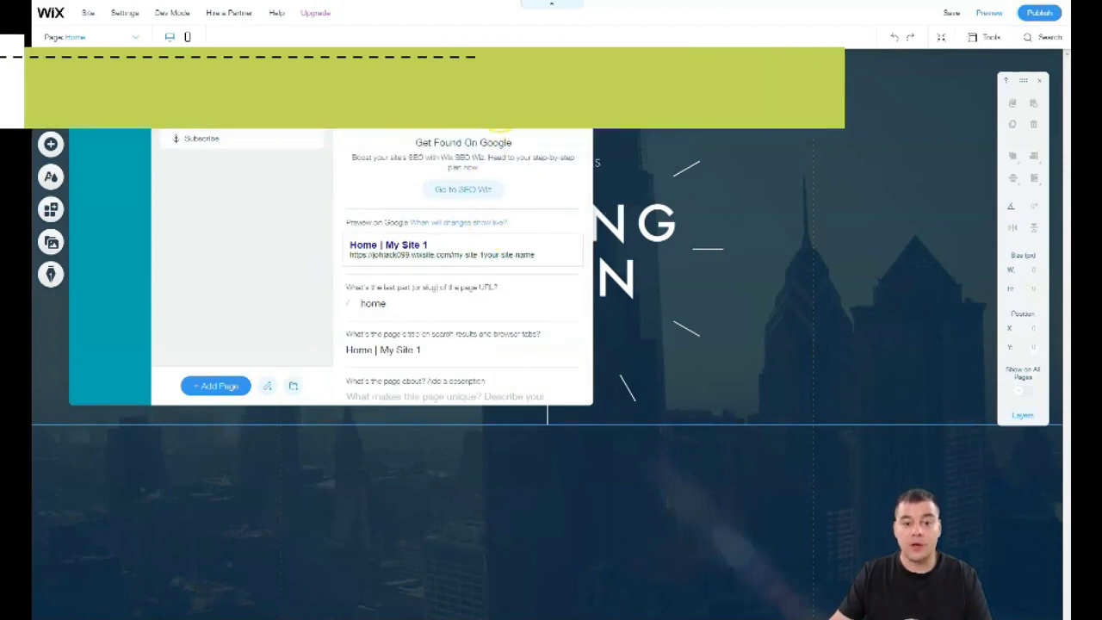
{"action": "scroll", "coordinate": [485, 312], "scroll_direction": "down", "scroll_amount": 2}
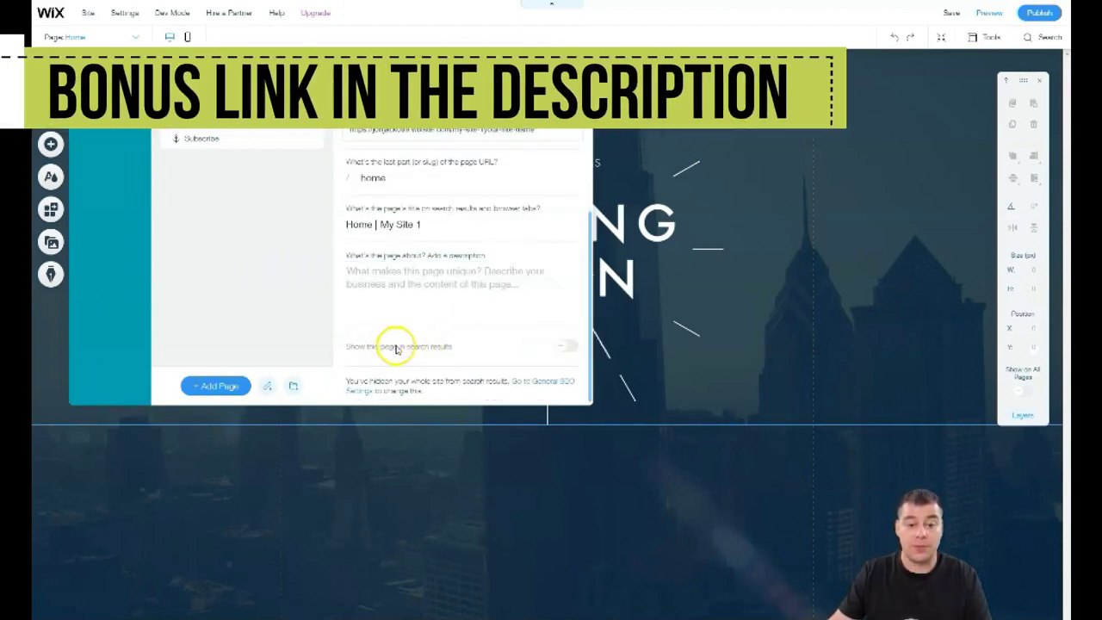
{"action": "left_click", "coordinate": [564, 349]}
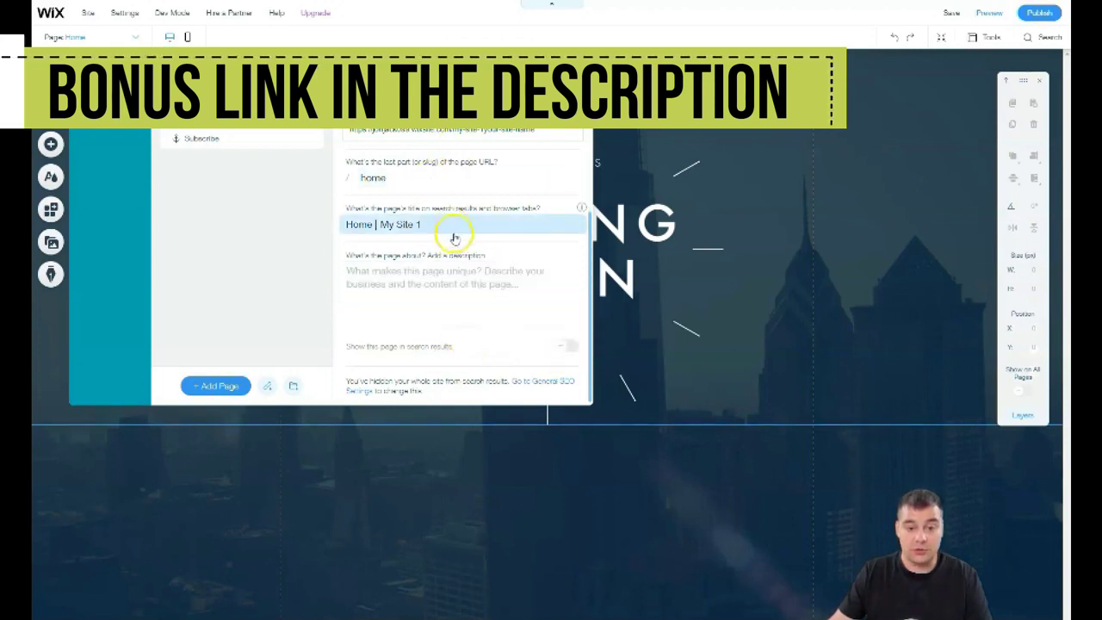
{"action": "scroll", "coordinate": [478, 333], "scroll_direction": "up", "scroll_amount": 5}
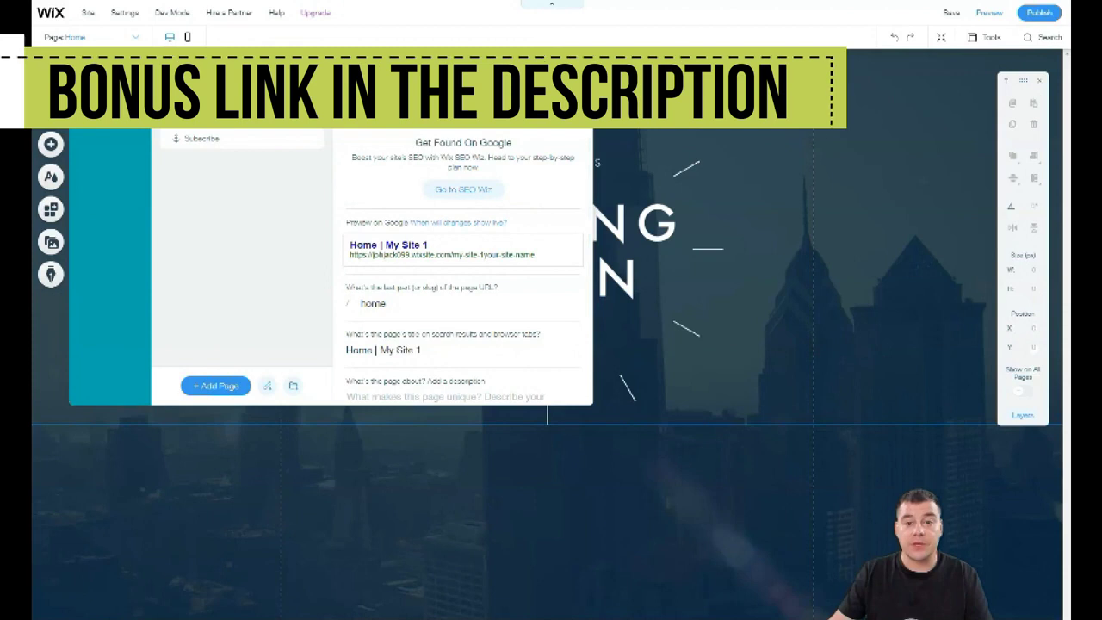
{"action": "left_click", "coordinate": [515, 140]}
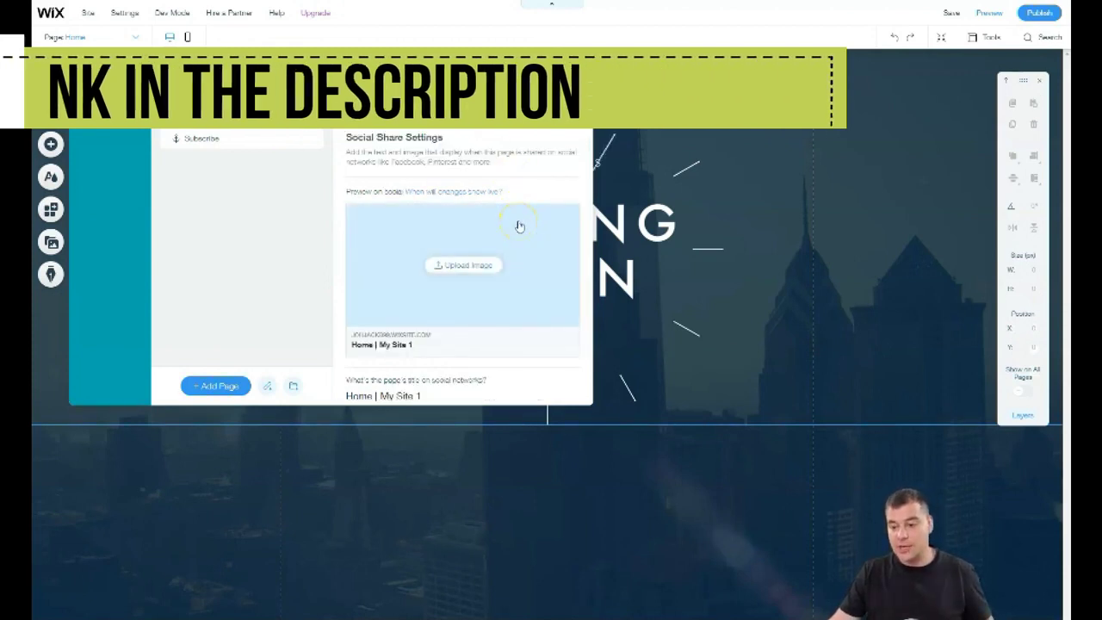
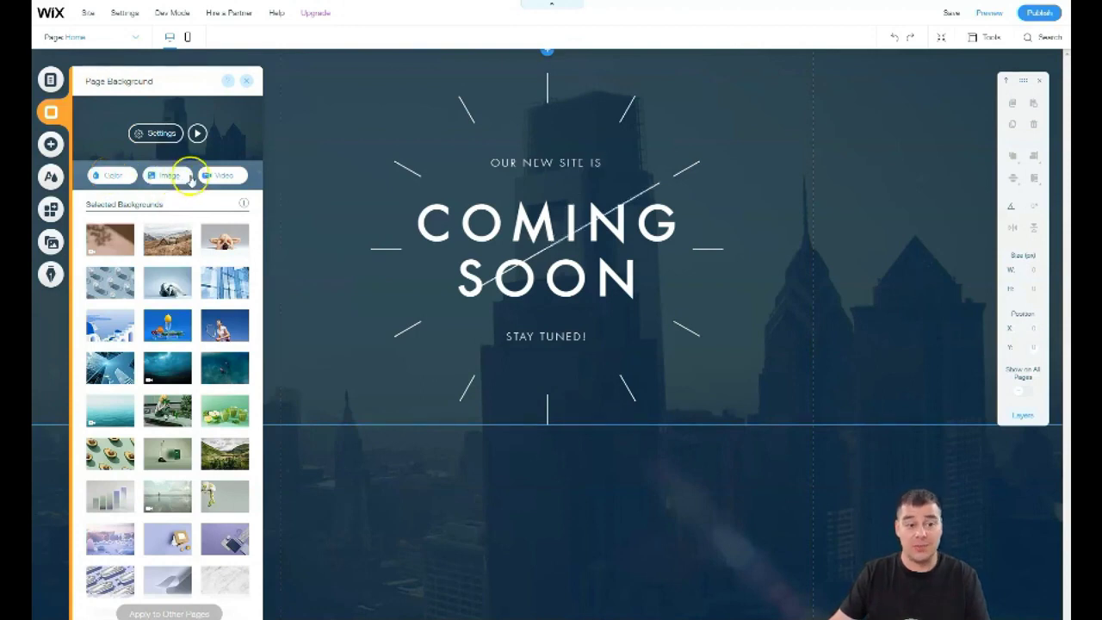
- Set the color overlay opacity of the page's background video to 70%
{"action": "left_click", "coordinate": [156, 135]}
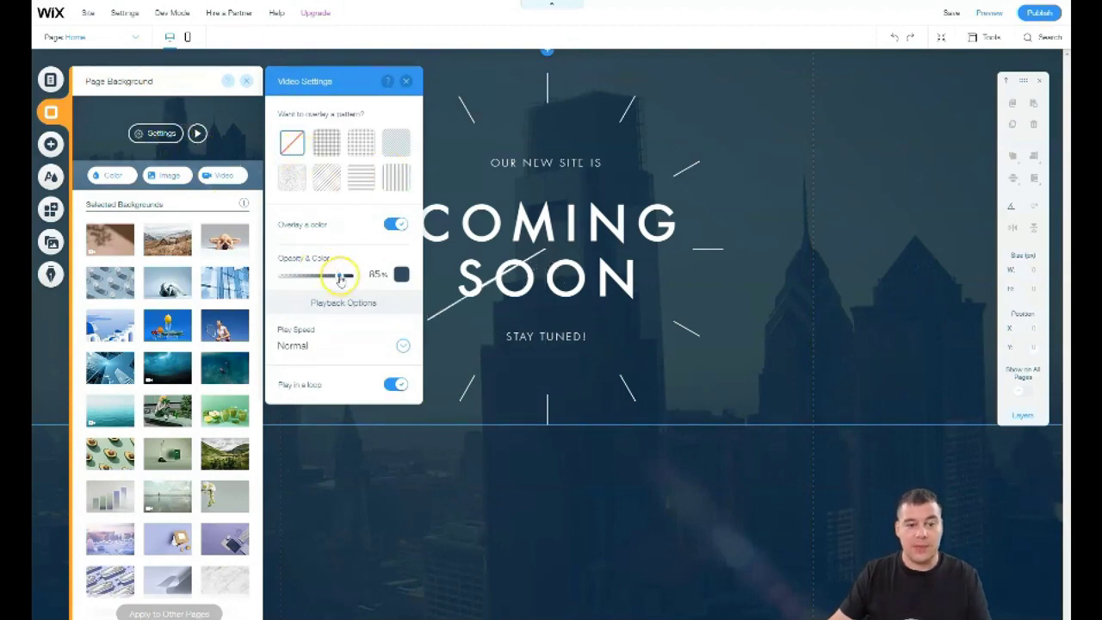
{"action": "left_click_drag", "start_coordinate": [330, 277], "coordinate": [289, 279]}
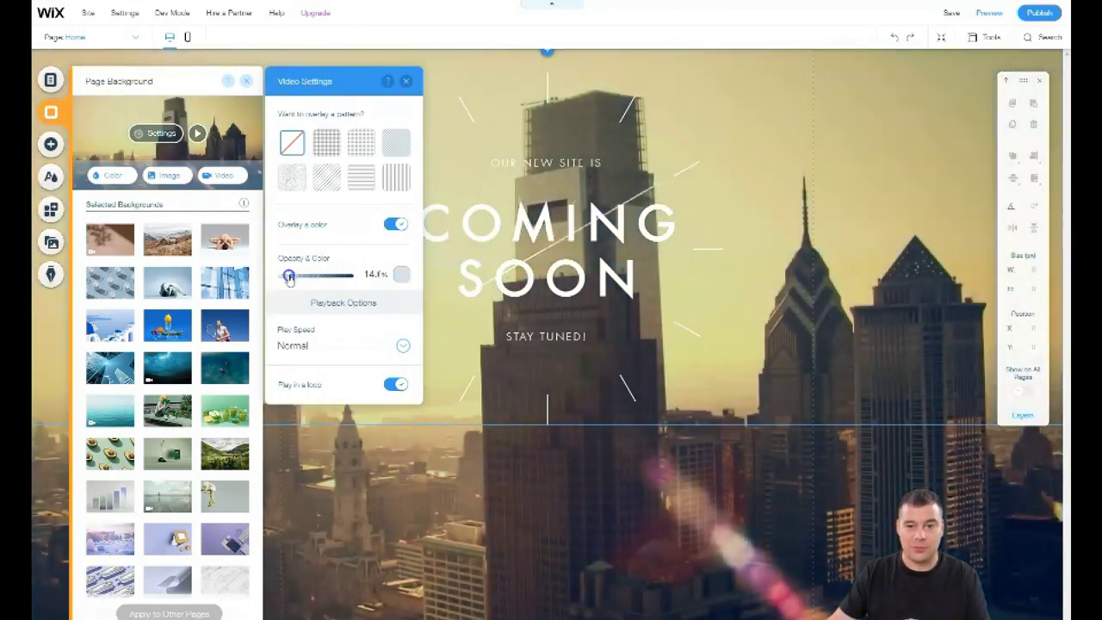
{"action": "left_click_drag", "start_coordinate": [285, 280], "coordinate": [284, 280]}
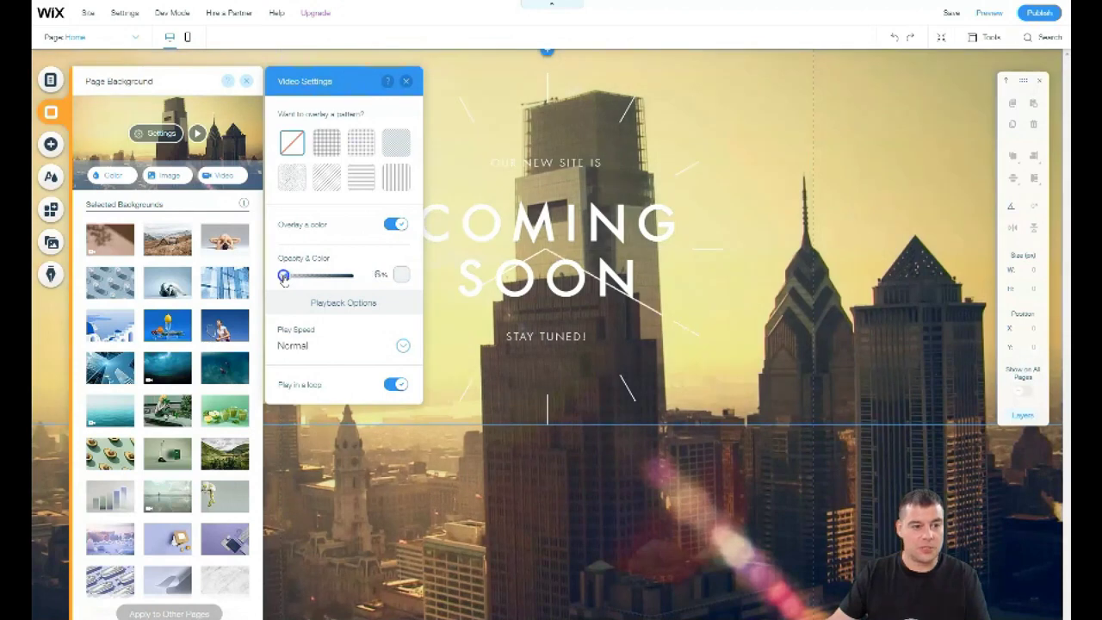
{"action": "left_click_drag", "start_coordinate": [287, 280], "coordinate": [331, 282]}
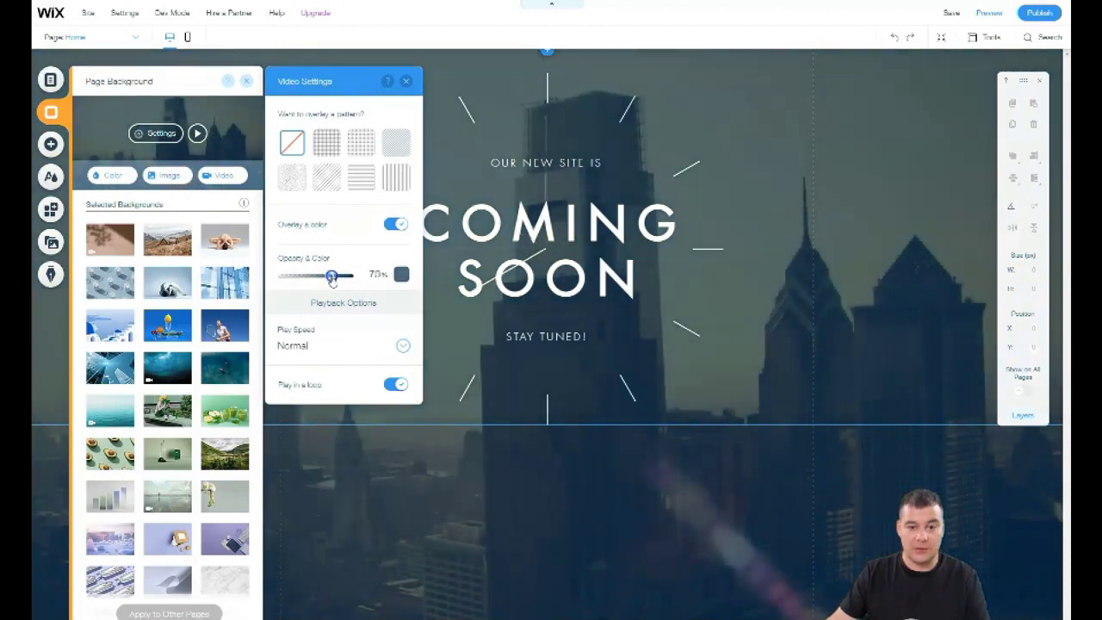
- Try the grid, diagonal, vertical and horizontal line pattern overlays on the background video and choose the fine hatched pattern
{"action": "left_click", "coordinate": [314, 145]}
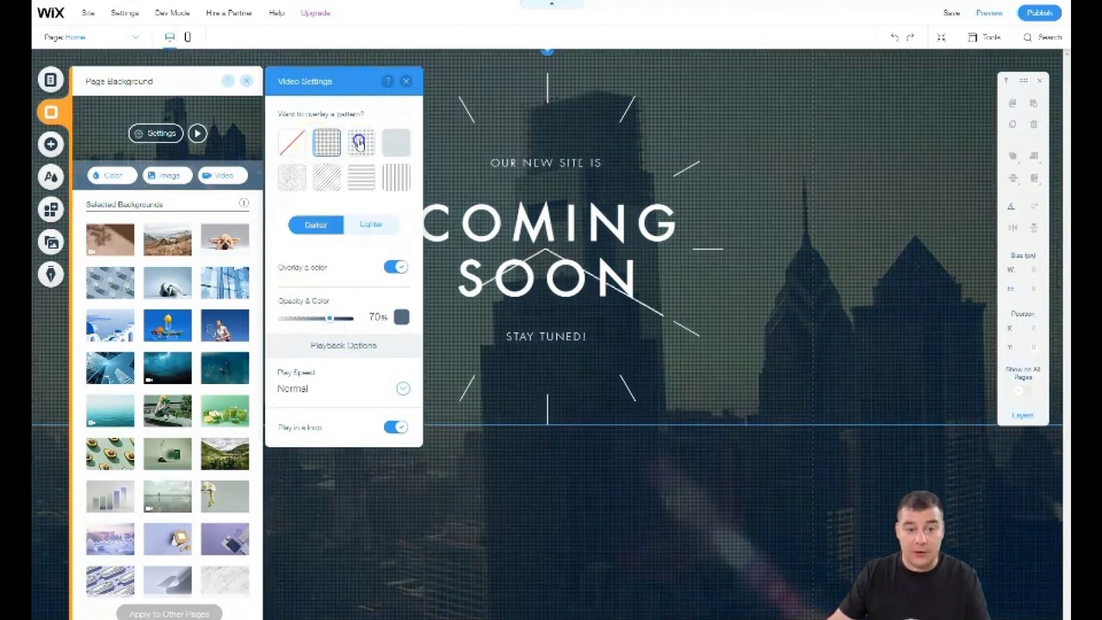
{"action": "left_click", "coordinate": [360, 143]}
{"action": "left_click", "coordinate": [322, 182]}
{"action": "left_click", "coordinate": [413, 148]}
{"action": "left_click", "coordinate": [396, 177]}
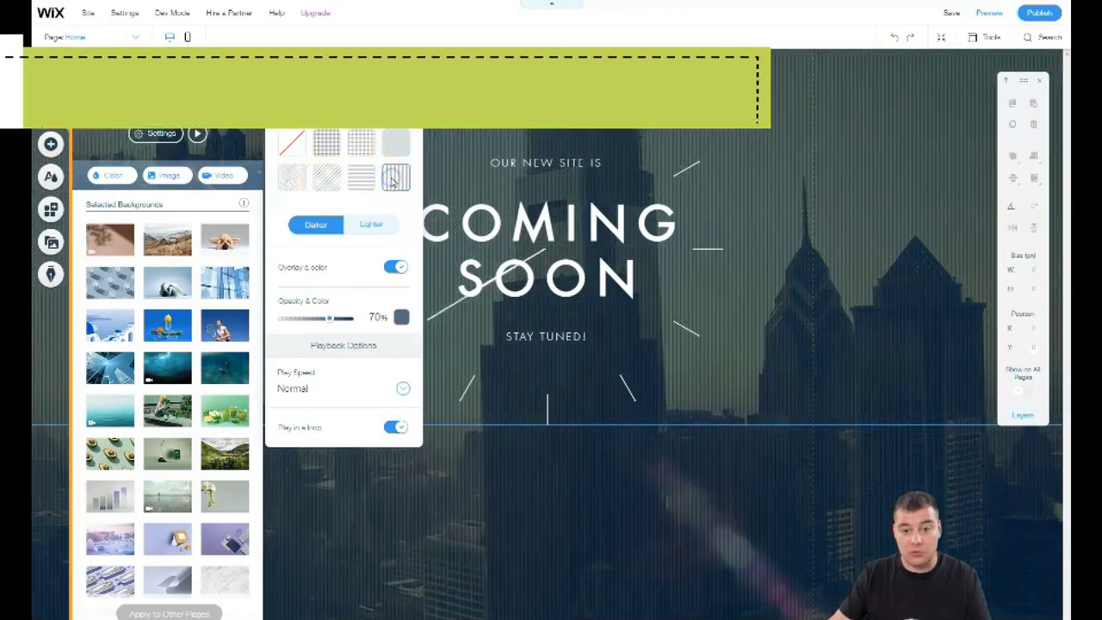
{"action": "left_click", "coordinate": [362, 184]}
{"action": "left_click", "coordinate": [396, 142]}
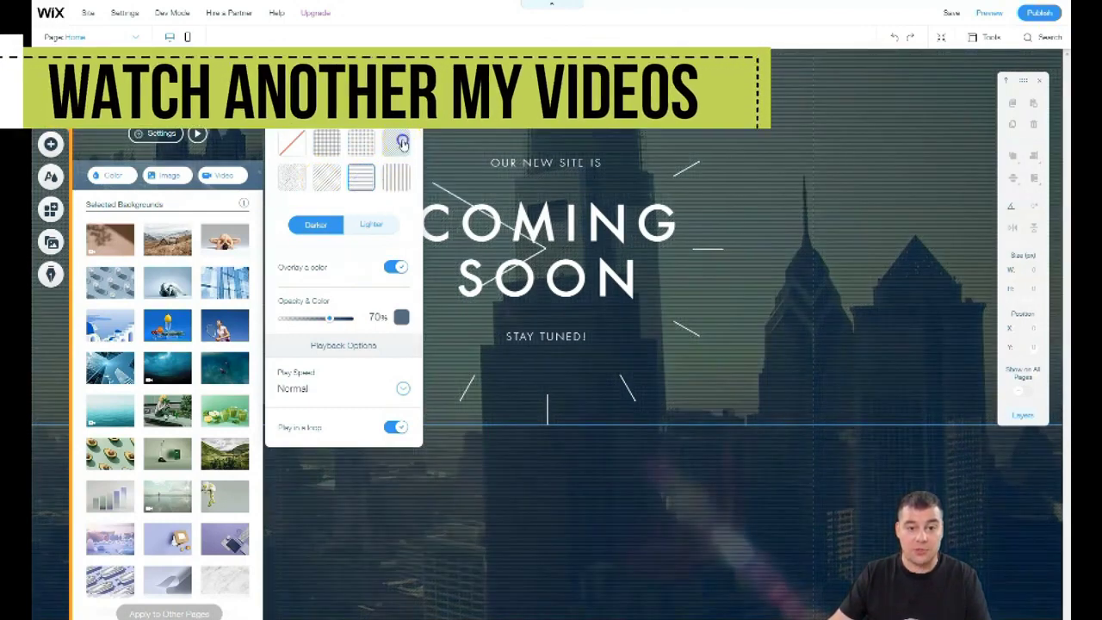
- Remove the pattern overlay from the page's background video and close the background settings
{"action": "left_click", "coordinate": [295, 144]}
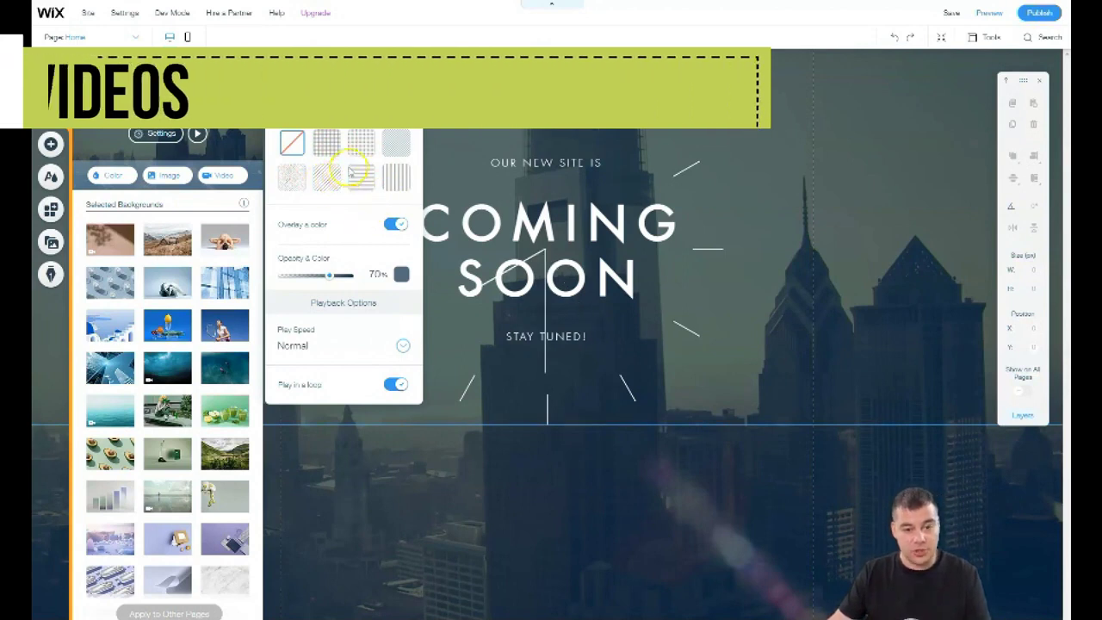
{"action": "left_click", "coordinate": [406, 83]}
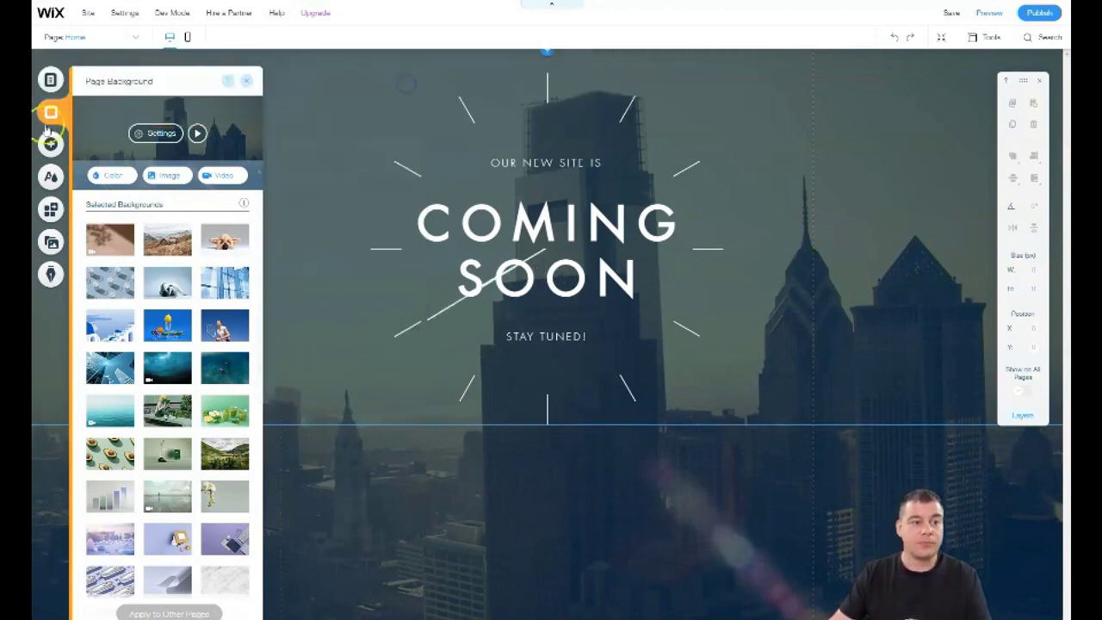
{"action": "left_click", "coordinate": [248, 82]}
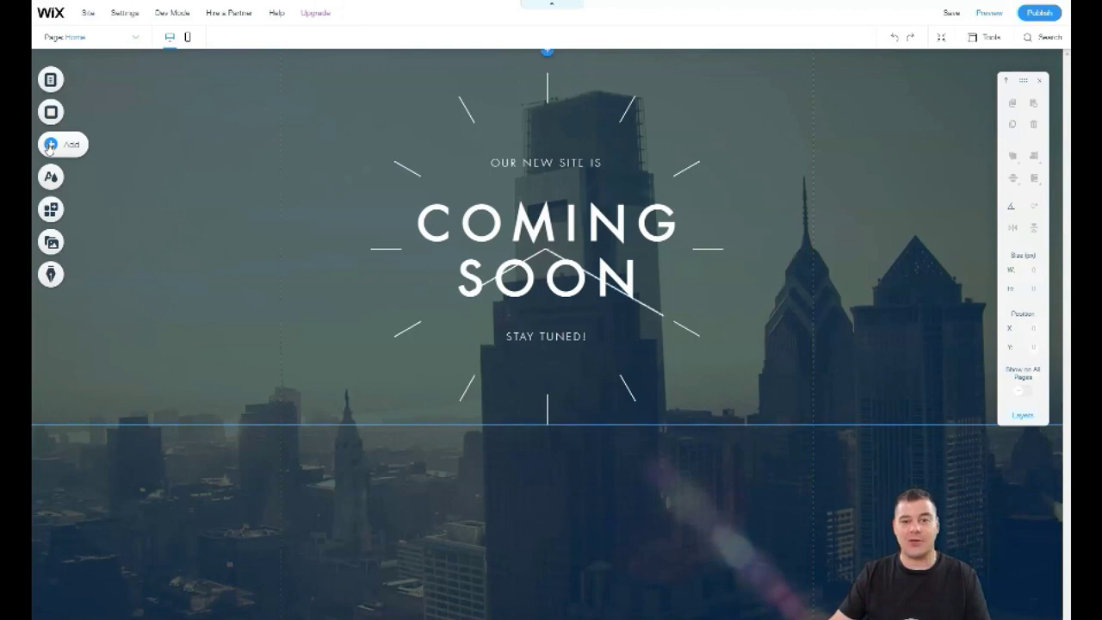
- Browse the categories of elements that can be added to the site, from Image, Text and Button through Store, Blog, Events and Members
{"action": "left_click", "coordinate": [49, 145]}
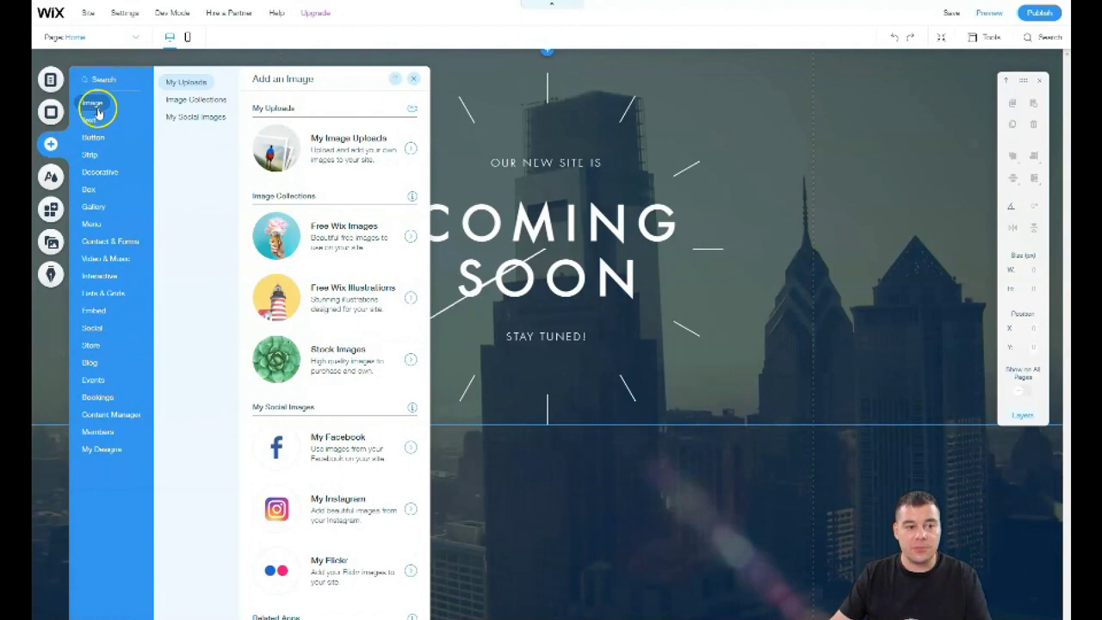
{"action": "left_click", "coordinate": [92, 119]}
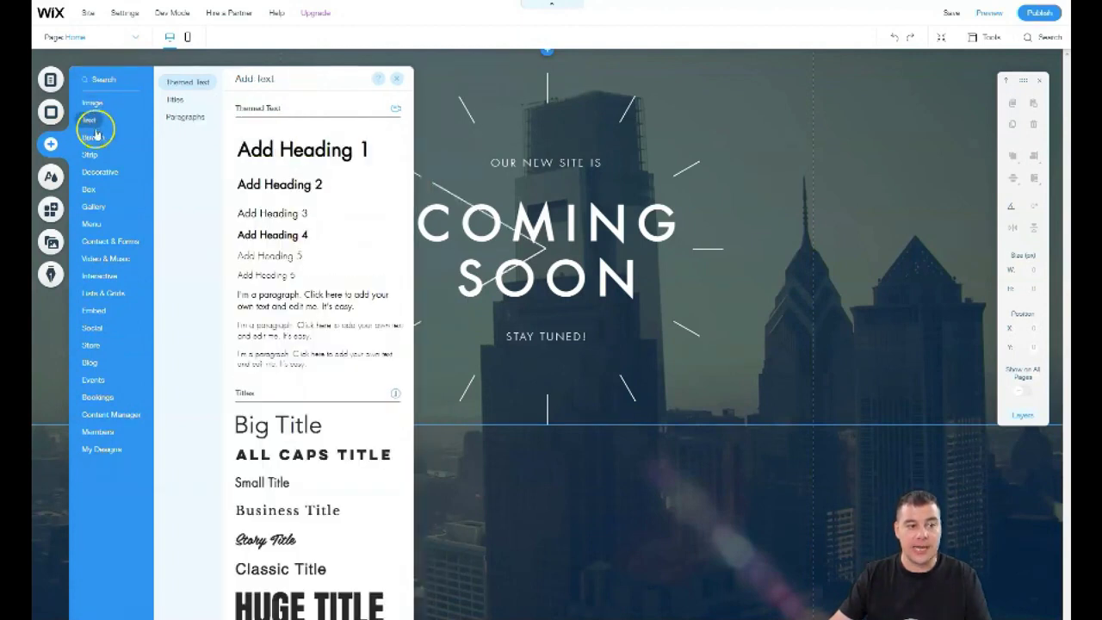
{"action": "left_click", "coordinate": [92, 137]}
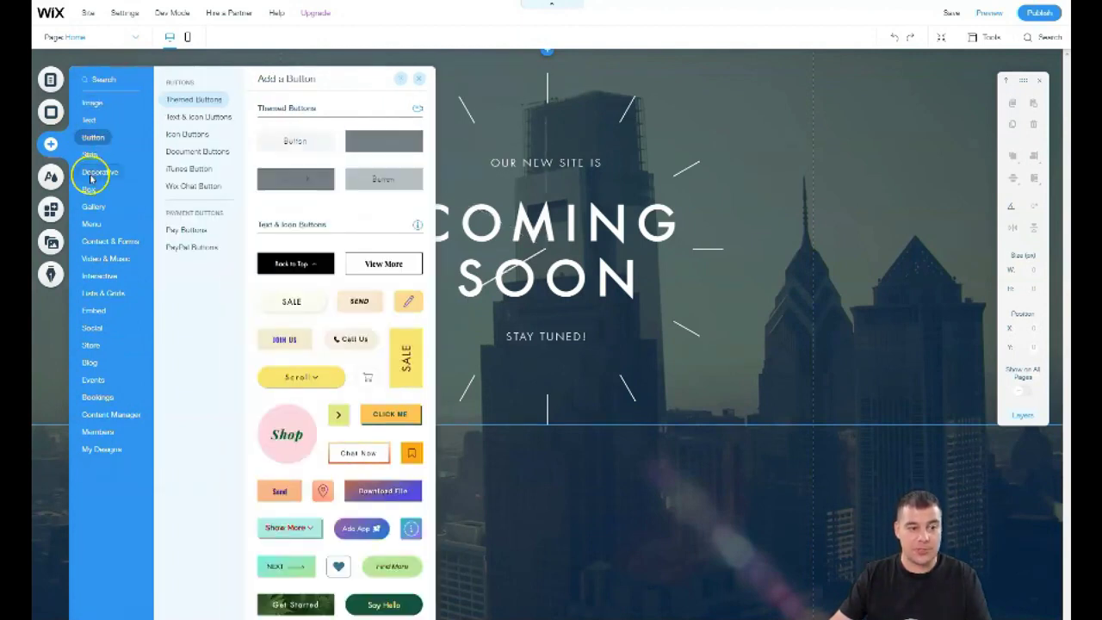
{"action": "left_click", "coordinate": [89, 242]}
{"action": "left_click", "coordinate": [94, 259]}
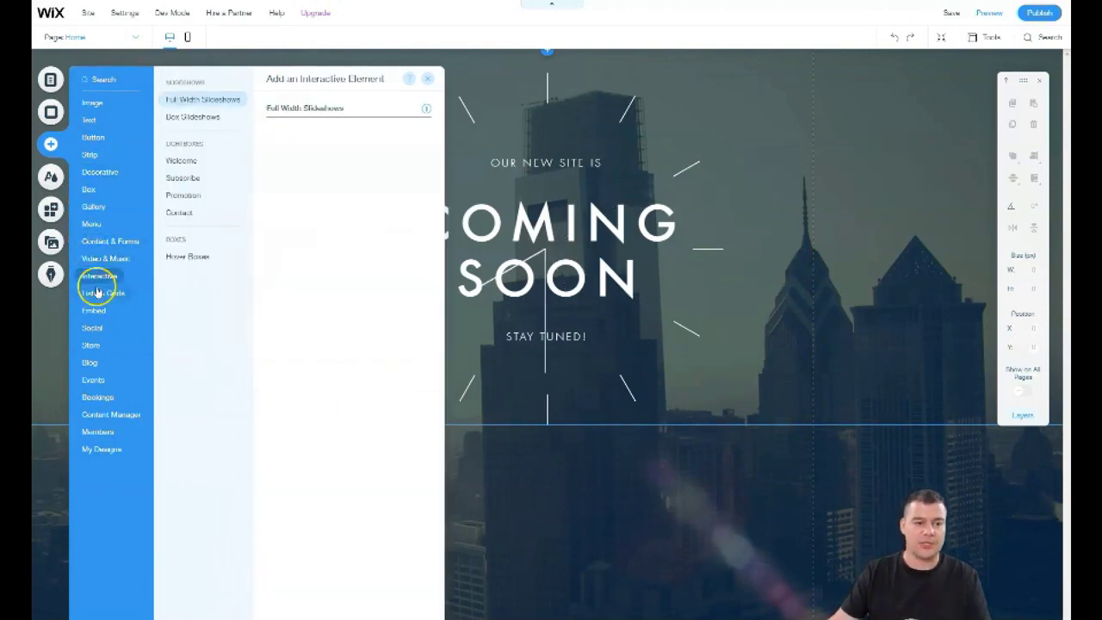
{"action": "mouse_move", "coordinate": [97, 293]}
{"action": "mouse_move", "coordinate": [92, 313]}
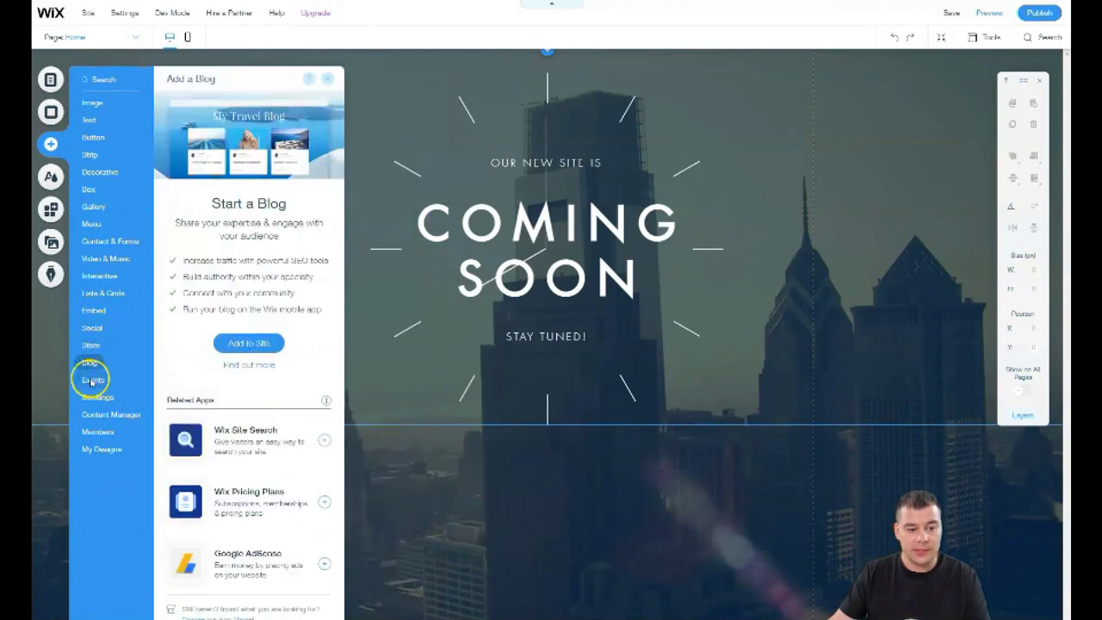
{"action": "mouse_move", "coordinate": [95, 353]}
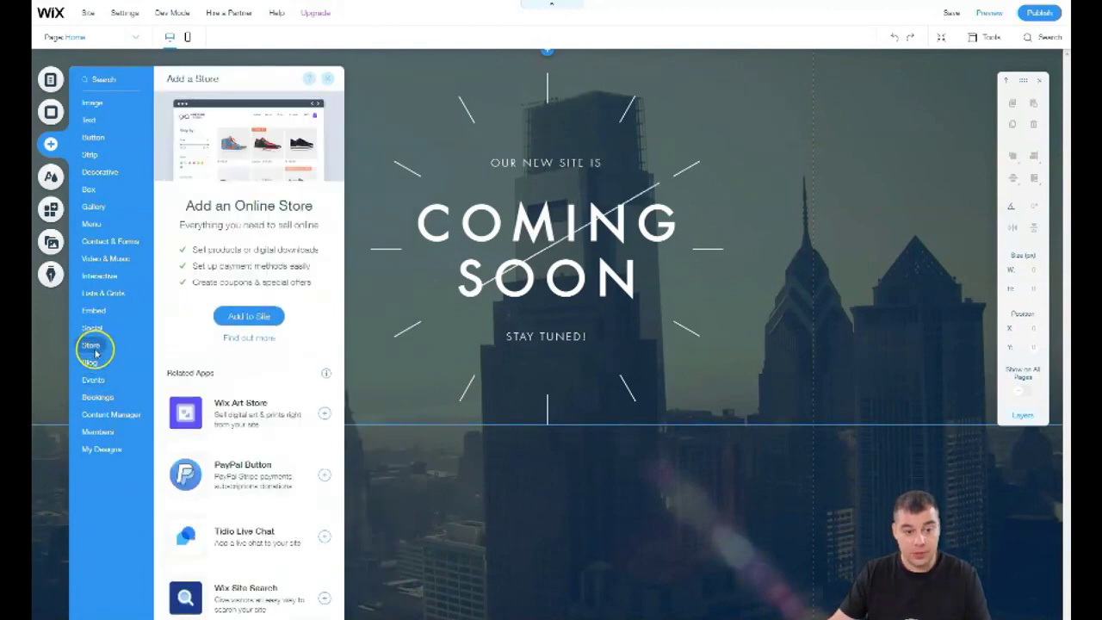
{"action": "mouse_move", "coordinate": [94, 388]}
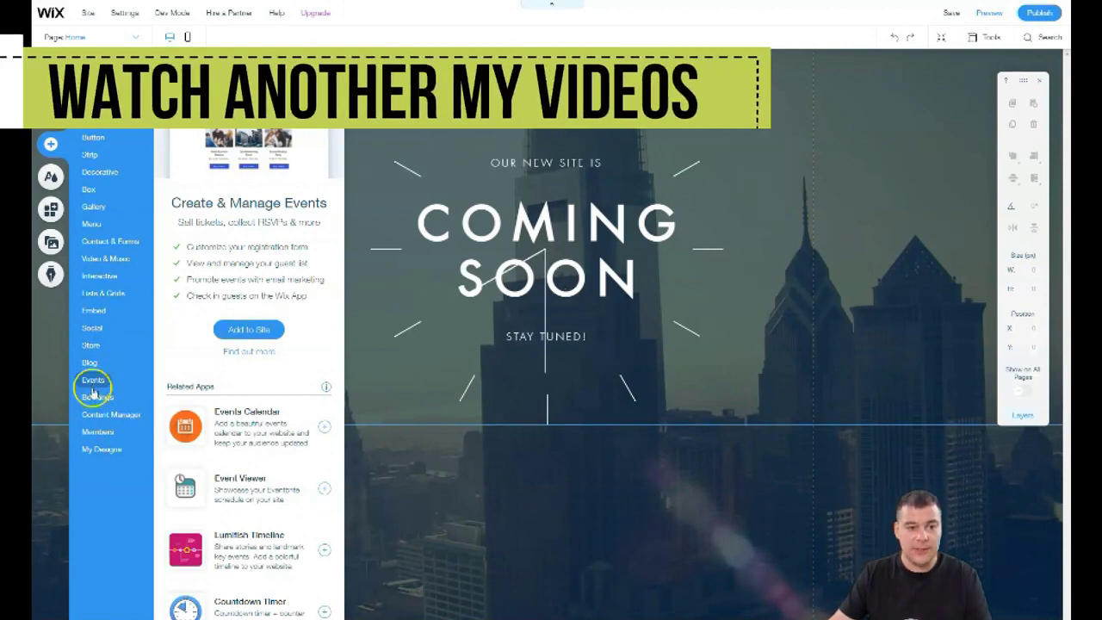
{"action": "mouse_move", "coordinate": [100, 416]}
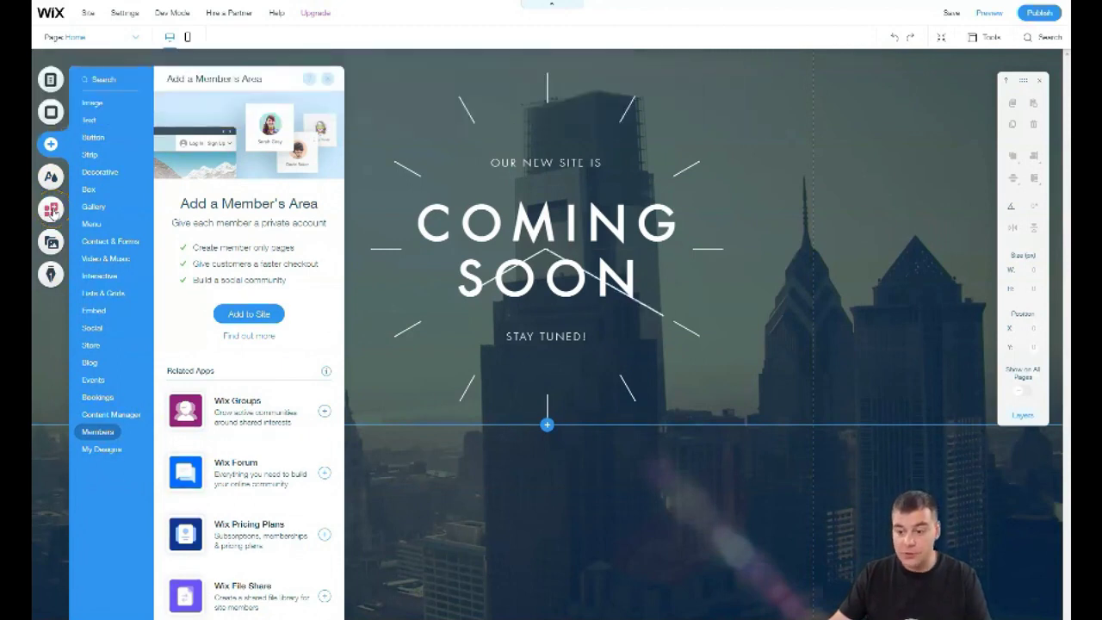
{"action": "left_click", "coordinate": [328, 78]}
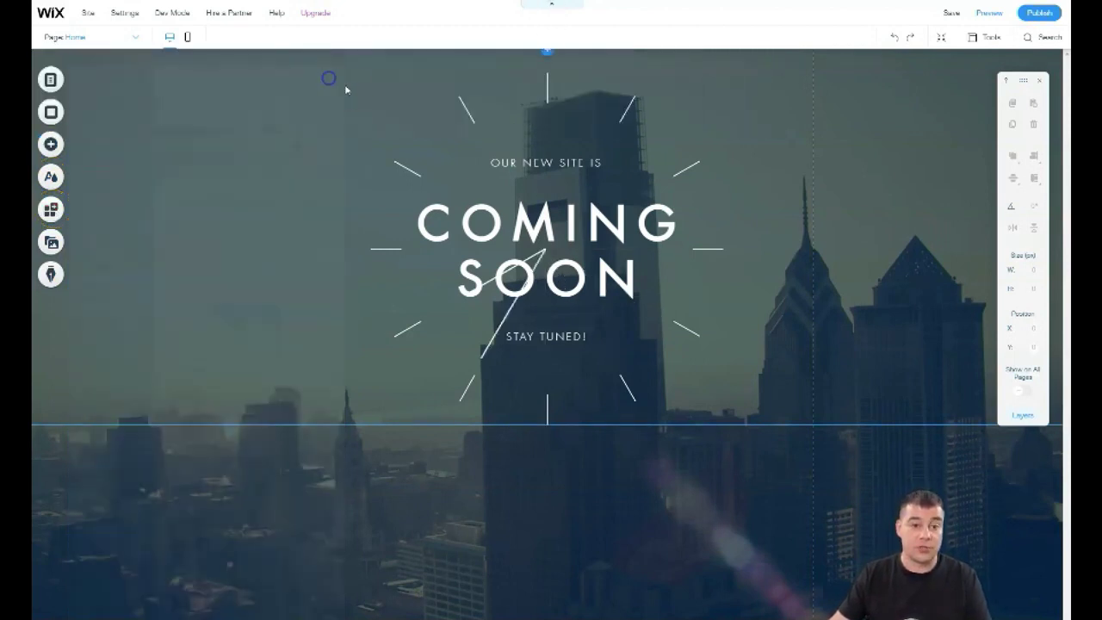
- Examine the Marketing apps offered in the Wix App Market
{"action": "left_click", "coordinate": [52, 210]}
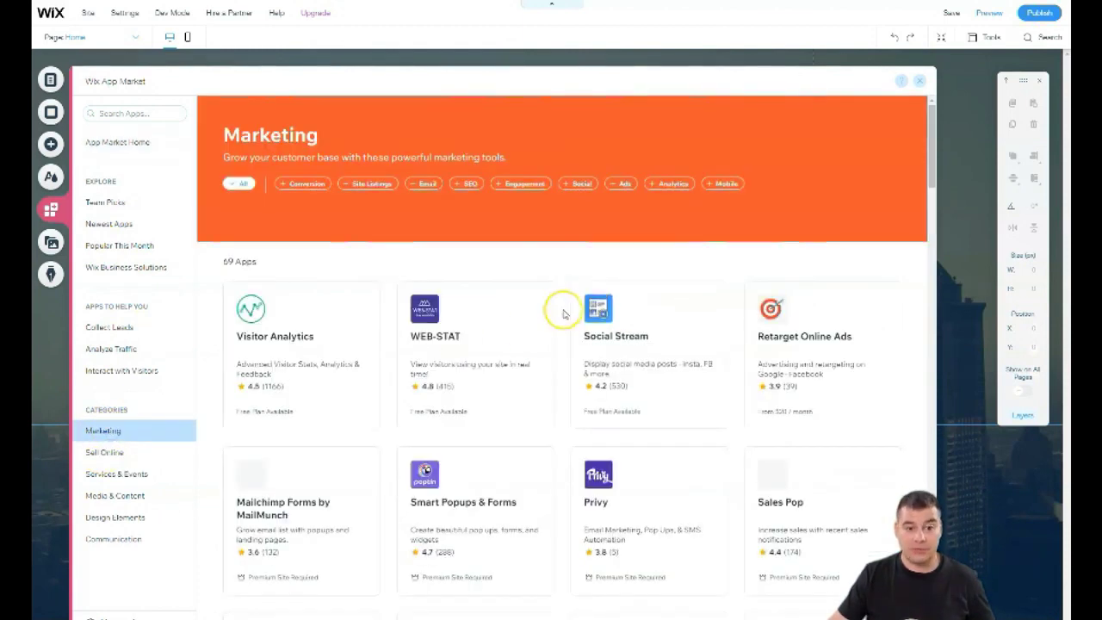
{"action": "scroll", "coordinate": [640, 298], "scroll_direction": "down", "scroll_amount": 2}
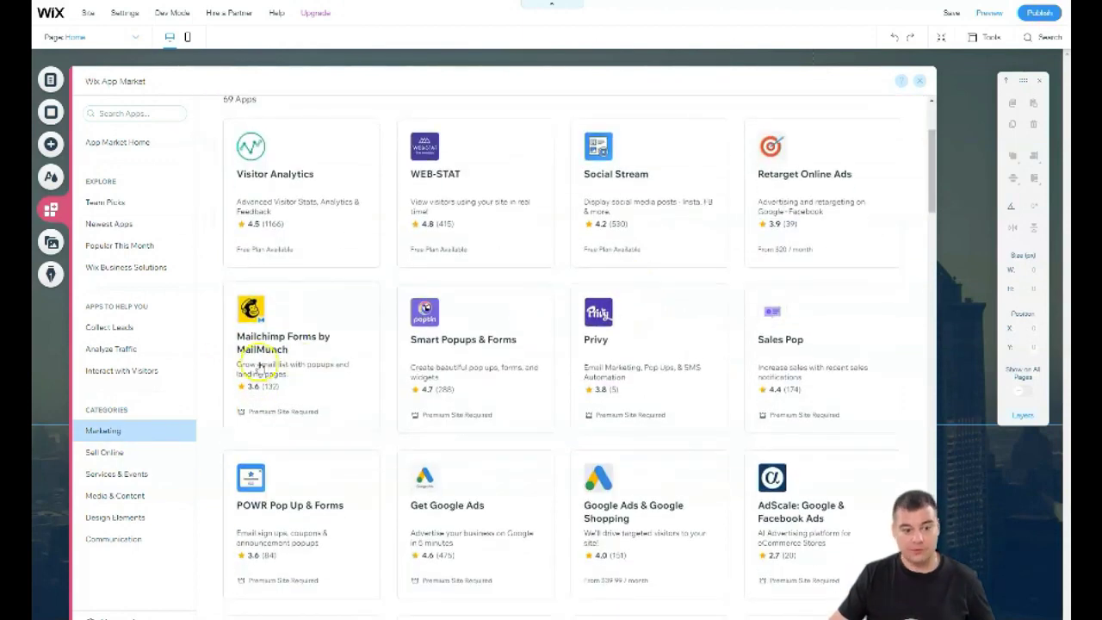
{"action": "scroll", "coordinate": [396, 383], "scroll_direction": "down", "scroll_amount": 2}
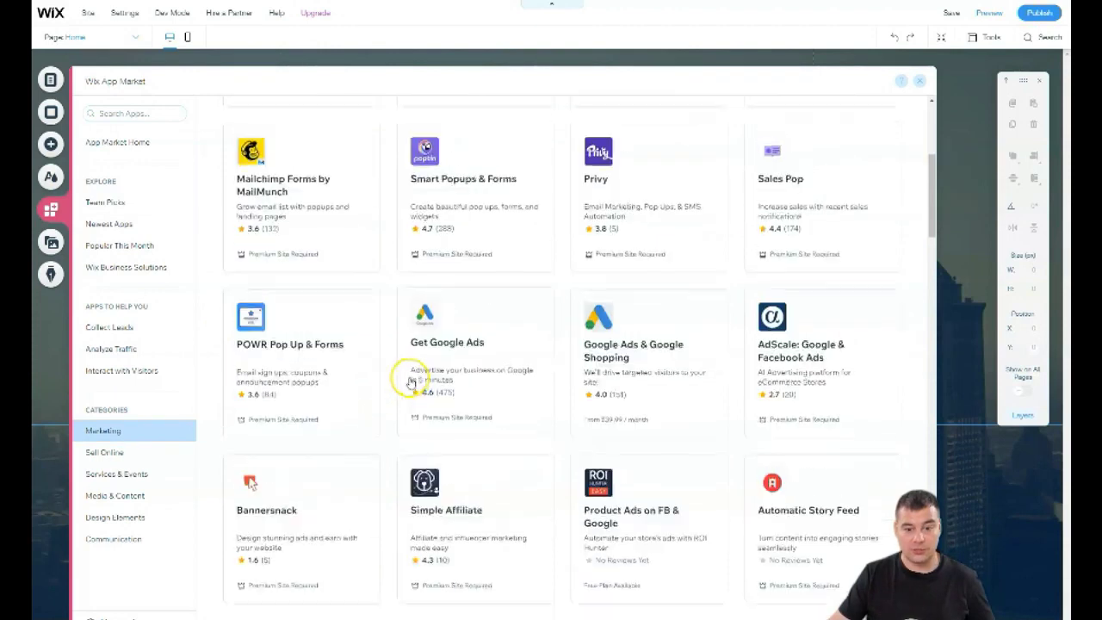
{"action": "scroll", "coordinate": [540, 413], "scroll_direction": "down", "scroll_amount": 5}
{"action": "scroll", "coordinate": [544, 407], "scroll_direction": "down", "scroll_amount": 7}
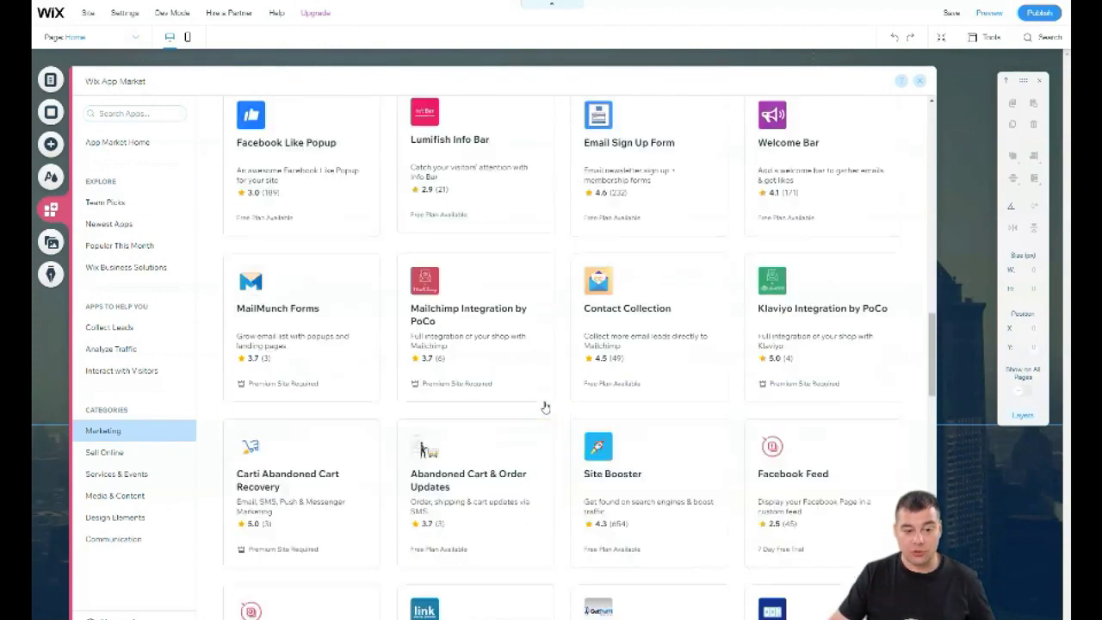
{"action": "scroll", "coordinate": [544, 406], "scroll_direction": "down", "scroll_amount": 1}
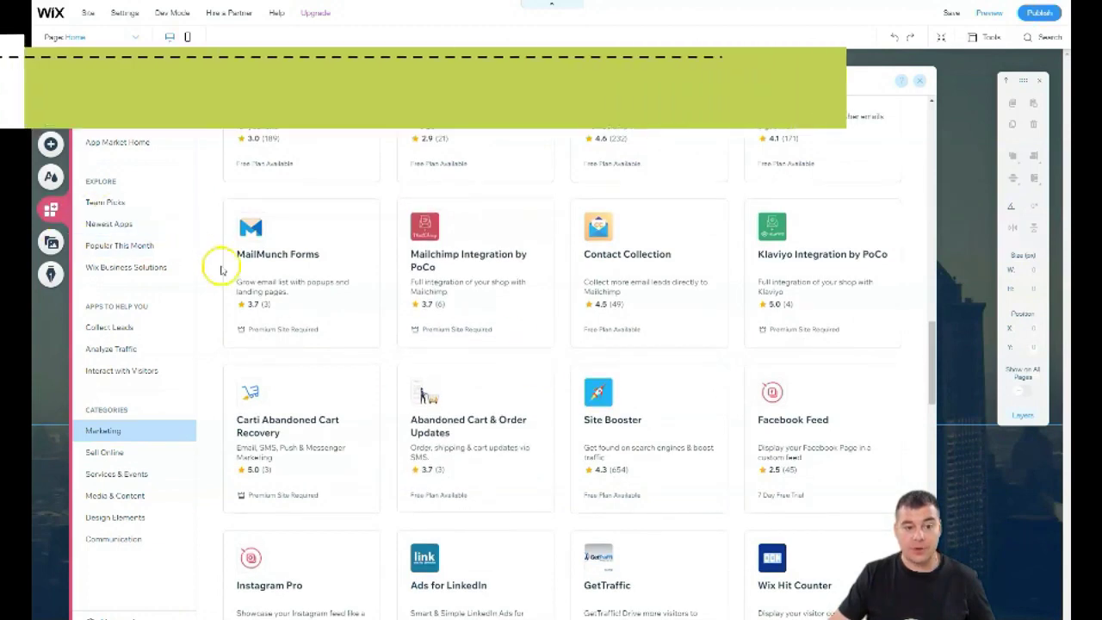
{"action": "scroll", "coordinate": [361, 263], "scroll_direction": "down", "scroll_amount": 3}
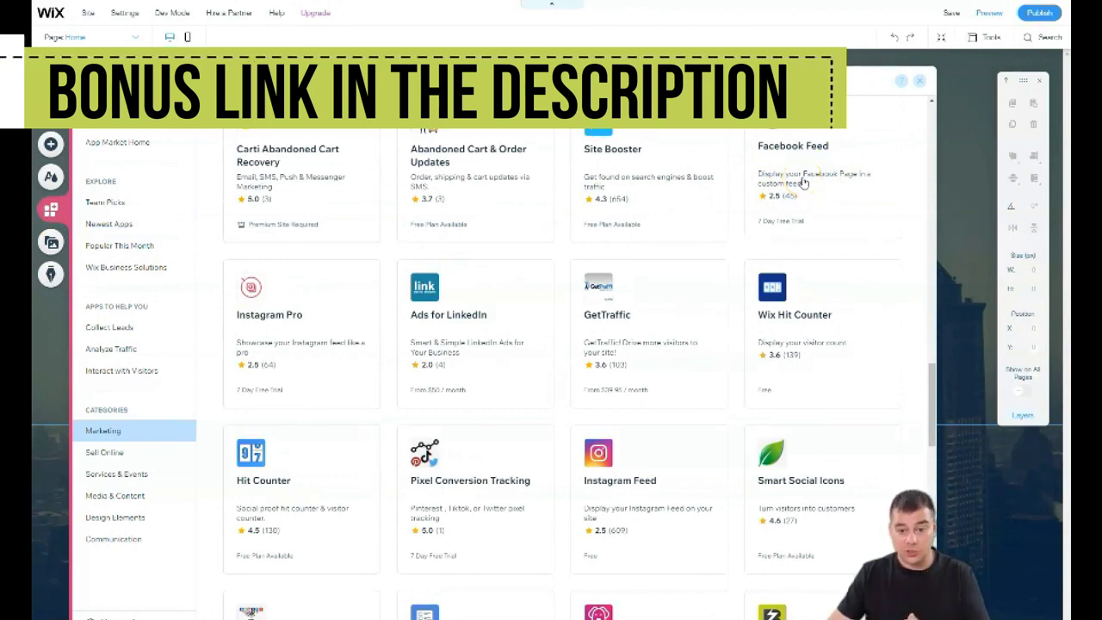
{"action": "scroll", "coordinate": [645, 431], "scroll_direction": "down", "scroll_amount": 2}
{"action": "scroll", "coordinate": [624, 345], "scroll_direction": "down", "scroll_amount": 2}
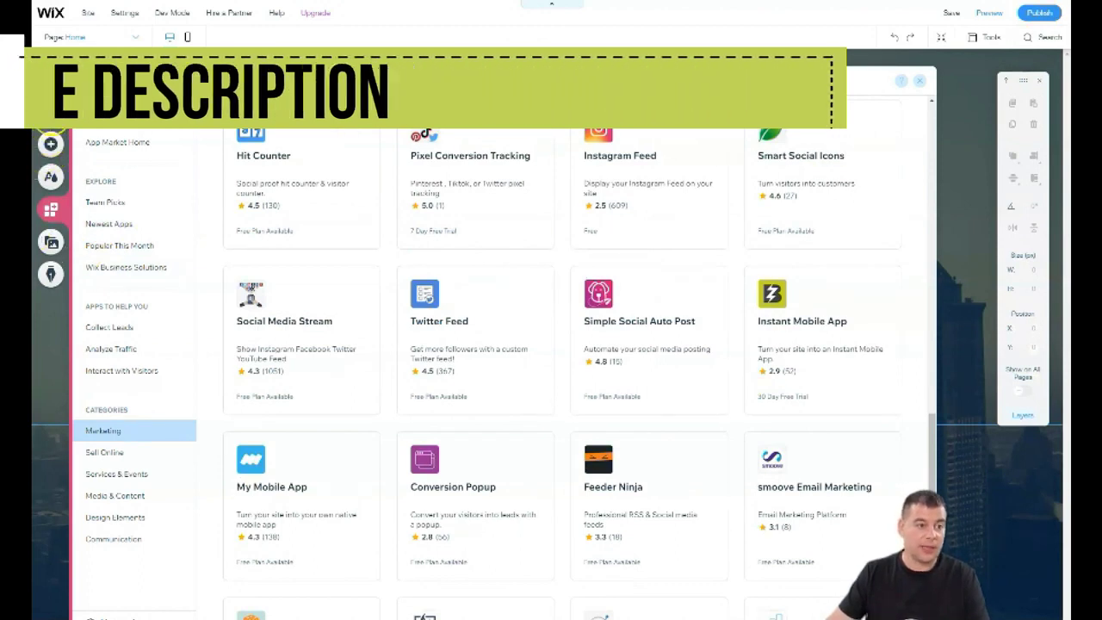
- Add the four-column Services strip with Branding, Storytelling, Design and Consulting below the Coming Soon section and shift it down to Y 954
{"action": "left_click", "coordinate": [50, 144]}
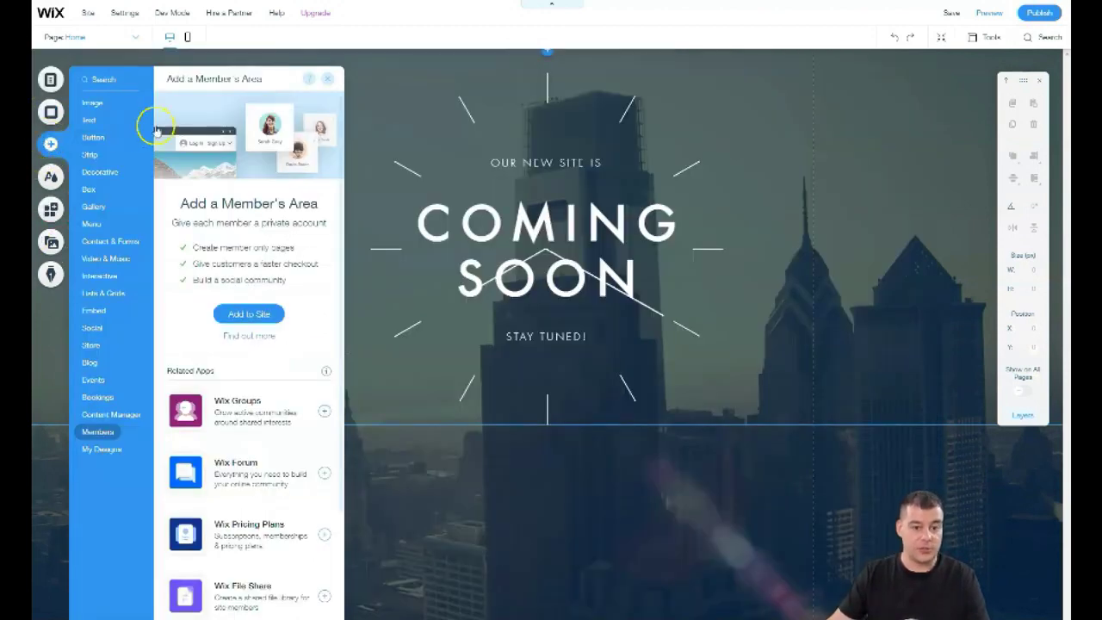
{"action": "mouse_move", "coordinate": [91, 107]}
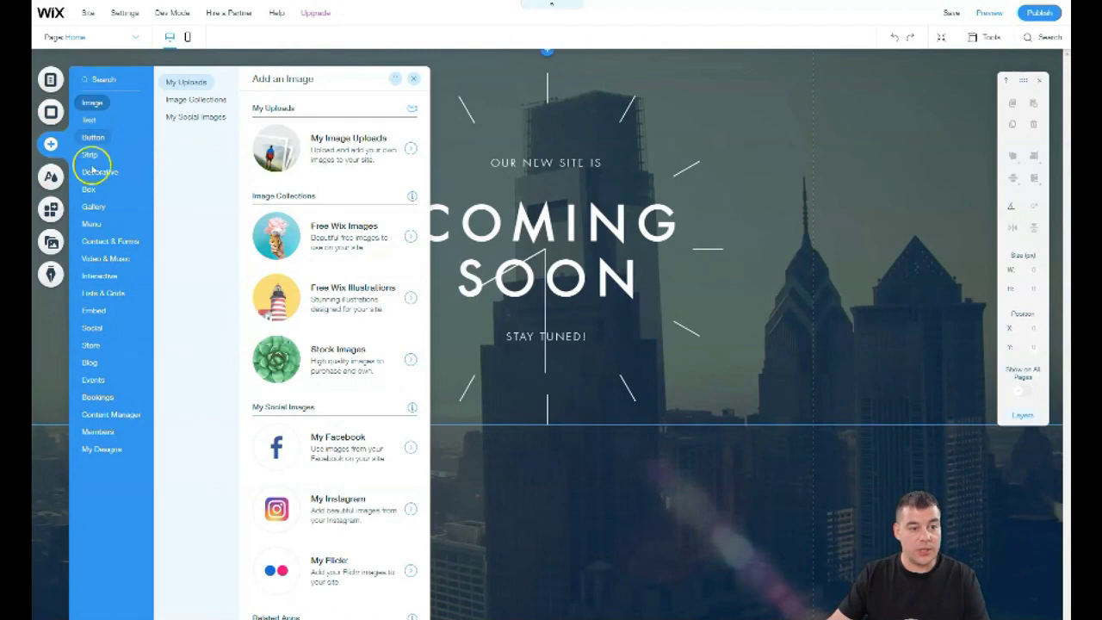
{"action": "mouse_move", "coordinate": [89, 158]}
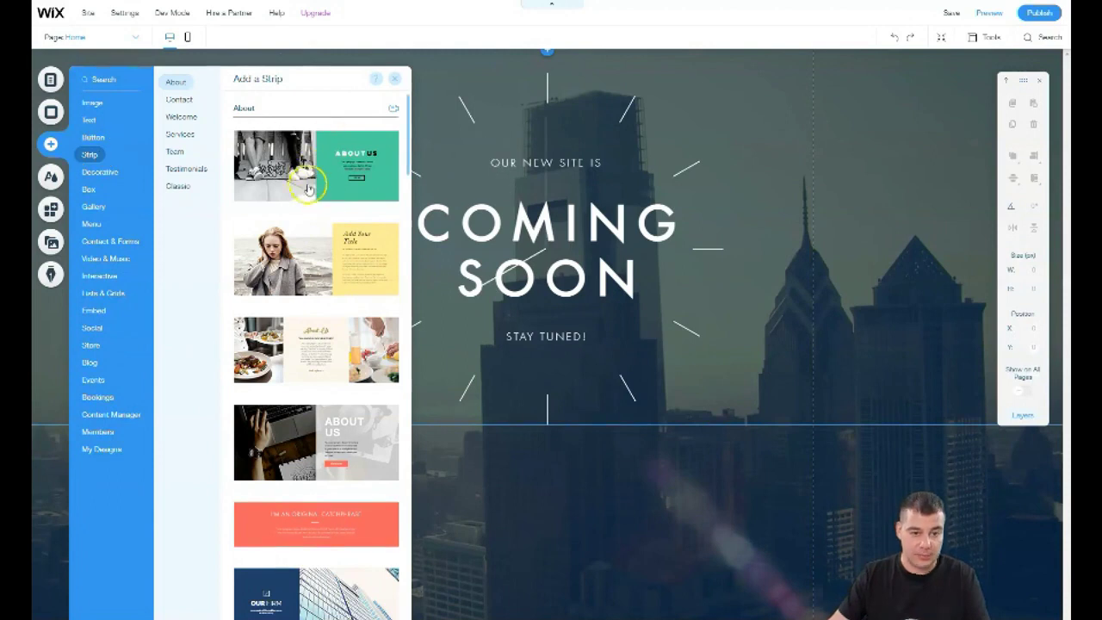
{"action": "left_click", "coordinate": [178, 101]}
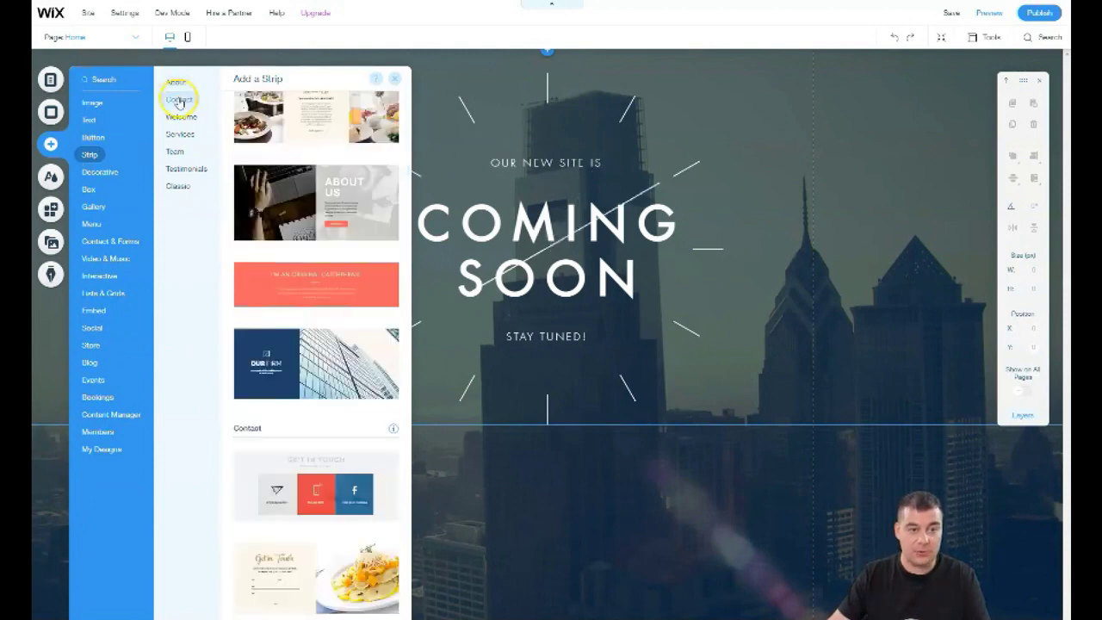
{"action": "left_click", "coordinate": [181, 116]}
{"action": "left_click", "coordinate": [180, 134]}
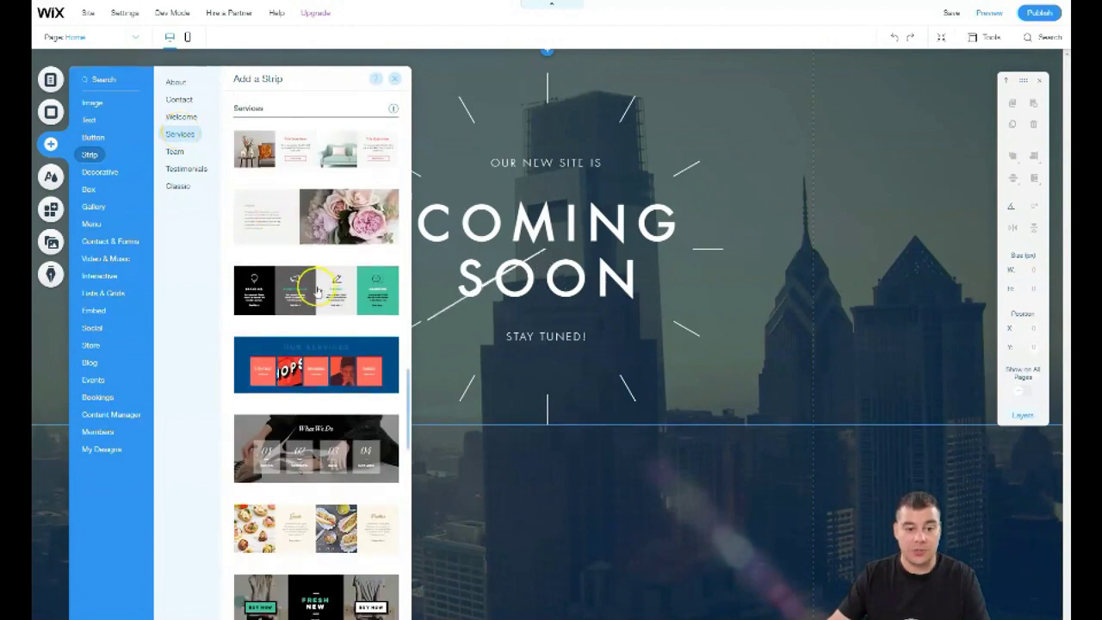
{"action": "left_click_drag", "start_coordinate": [311, 291], "coordinate": [595, 448]}
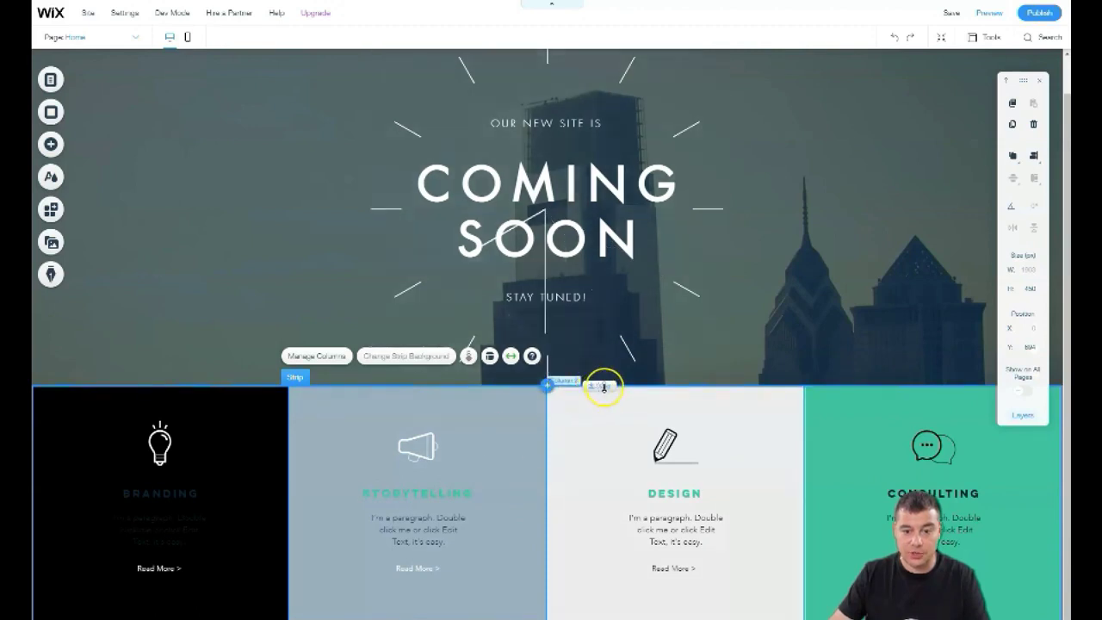
{"action": "left_click_drag", "start_coordinate": [604, 387], "coordinate": [605, 528]}
{"action": "scroll", "coordinate": [620, 343], "scroll_direction": "down", "scroll_amount": 2}
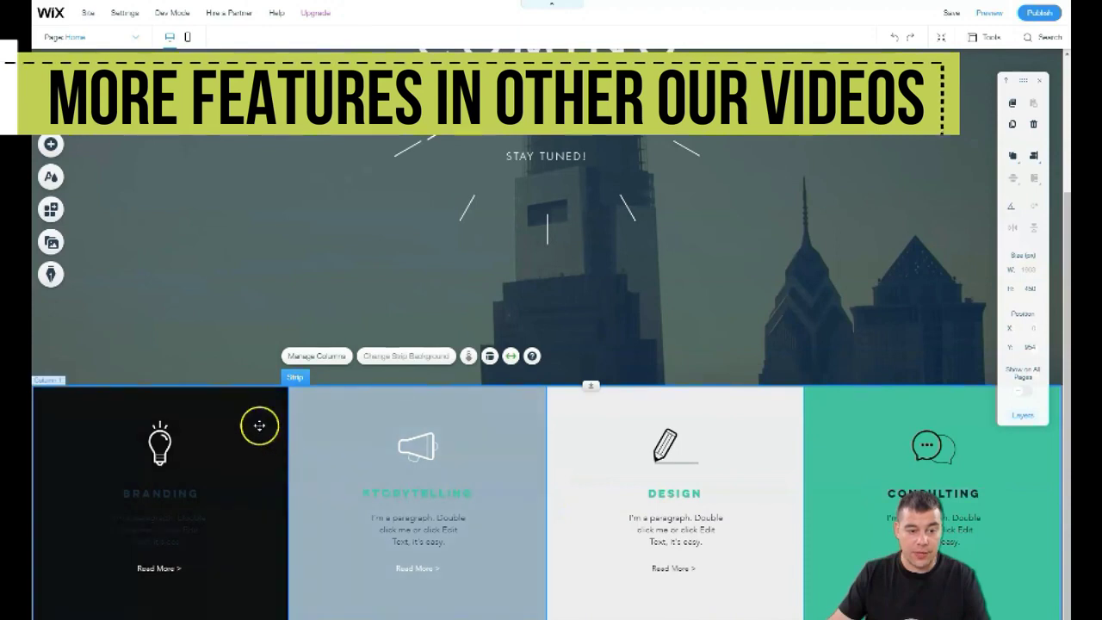
- Select the columns of the Services strip in turn to examine their individual editing options
{"action": "left_click", "coordinate": [352, 430]}
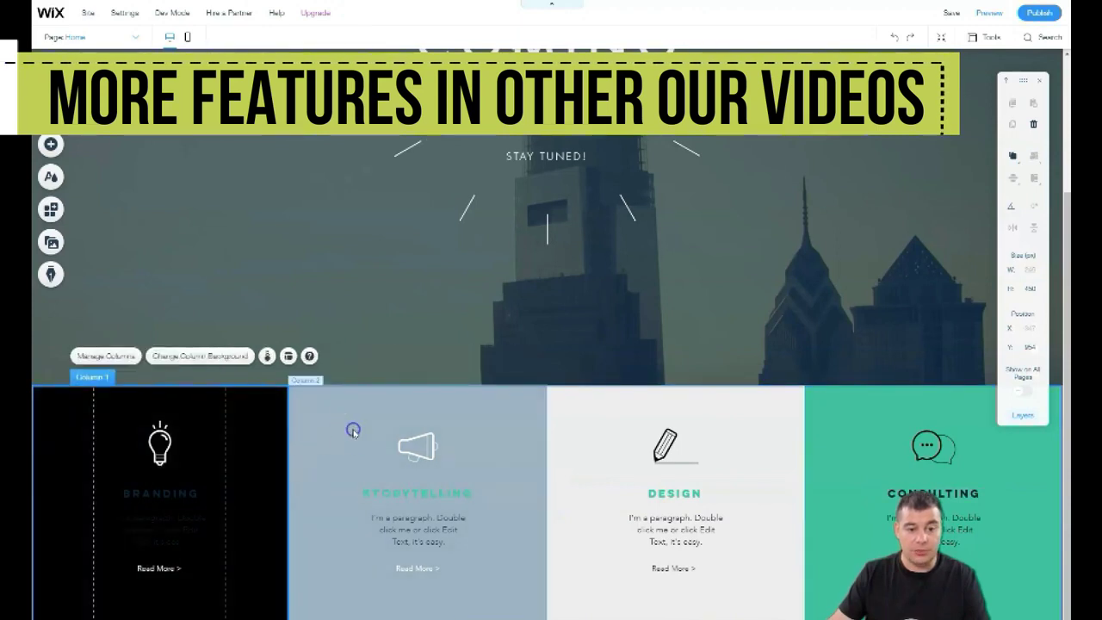
{"action": "left_click", "coordinate": [619, 450]}
{"action": "left_click", "coordinate": [841, 445]}
{"action": "left_click", "coordinate": [480, 445]}
{"action": "left_click", "coordinate": [508, 426]}
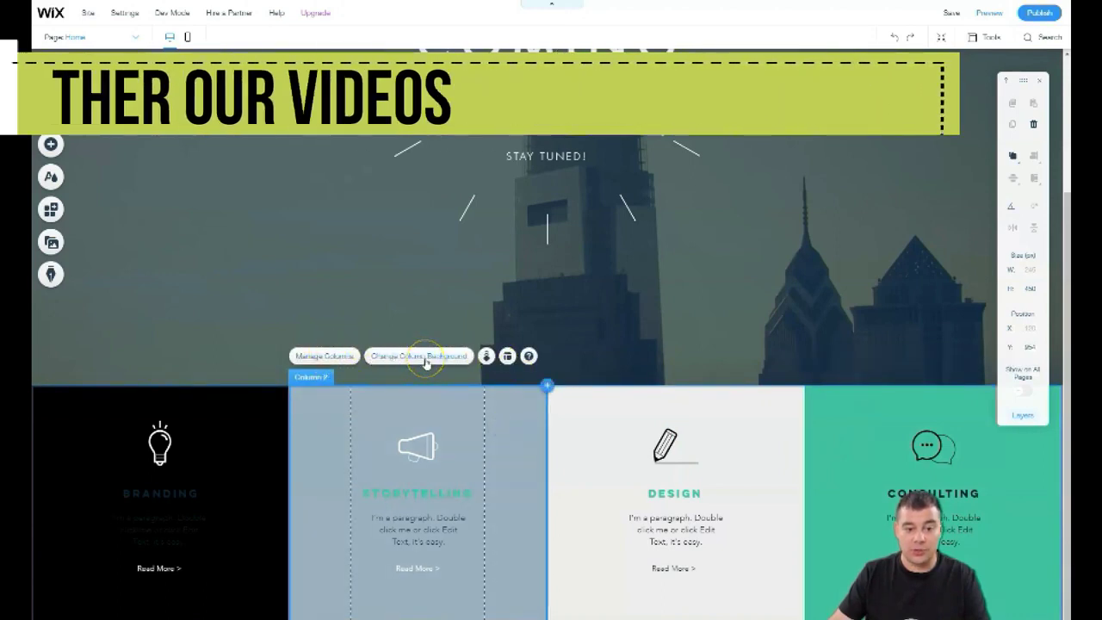
- Change the Branding column's background to a light gray theme color
{"action": "left_click", "coordinate": [221, 438]}
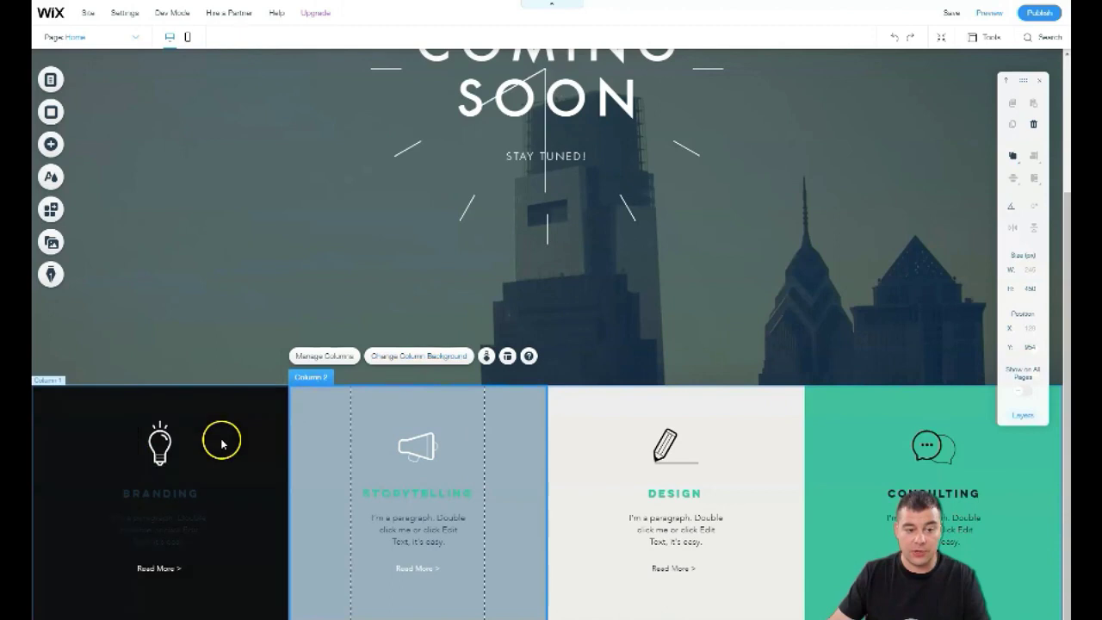
{"action": "left_click", "coordinate": [184, 358]}
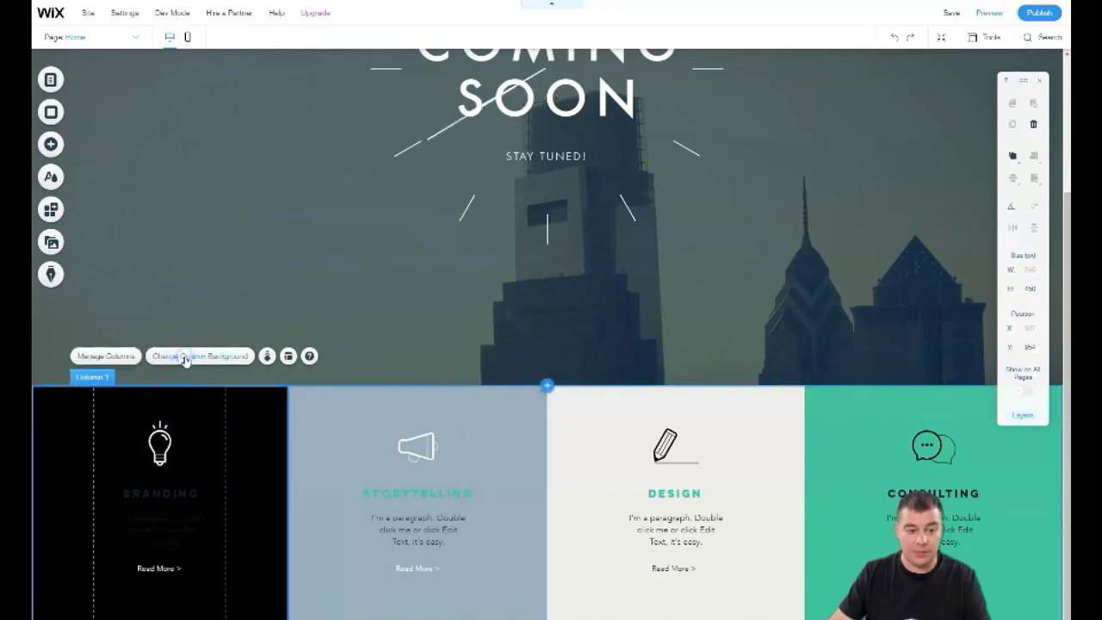
{"action": "left_click", "coordinate": [359, 435]}
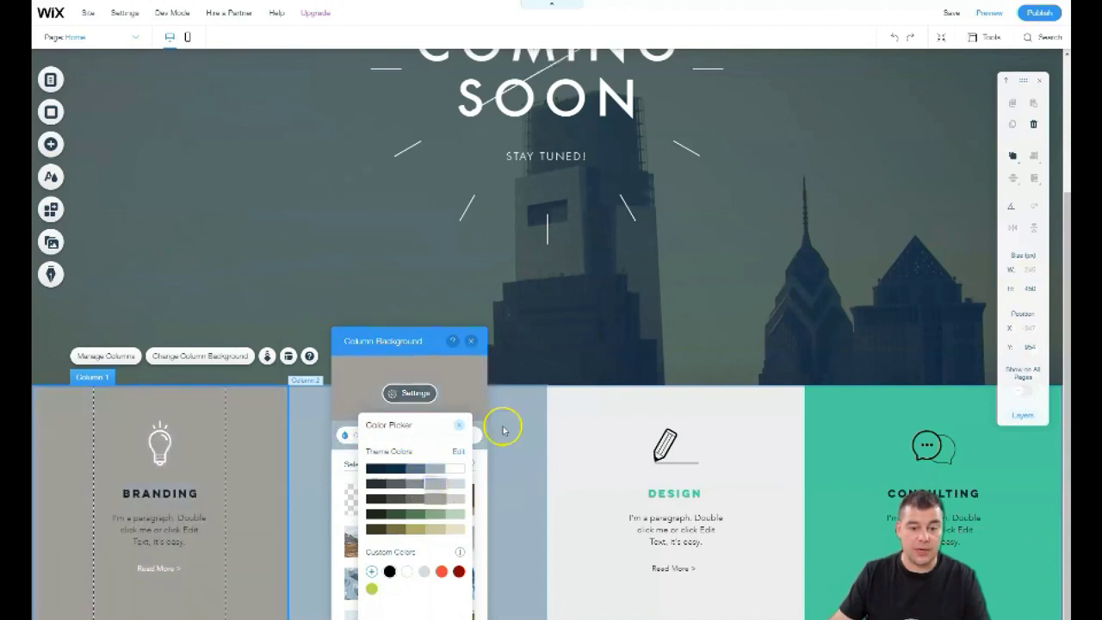
{"action": "left_click", "coordinate": [430, 488]}
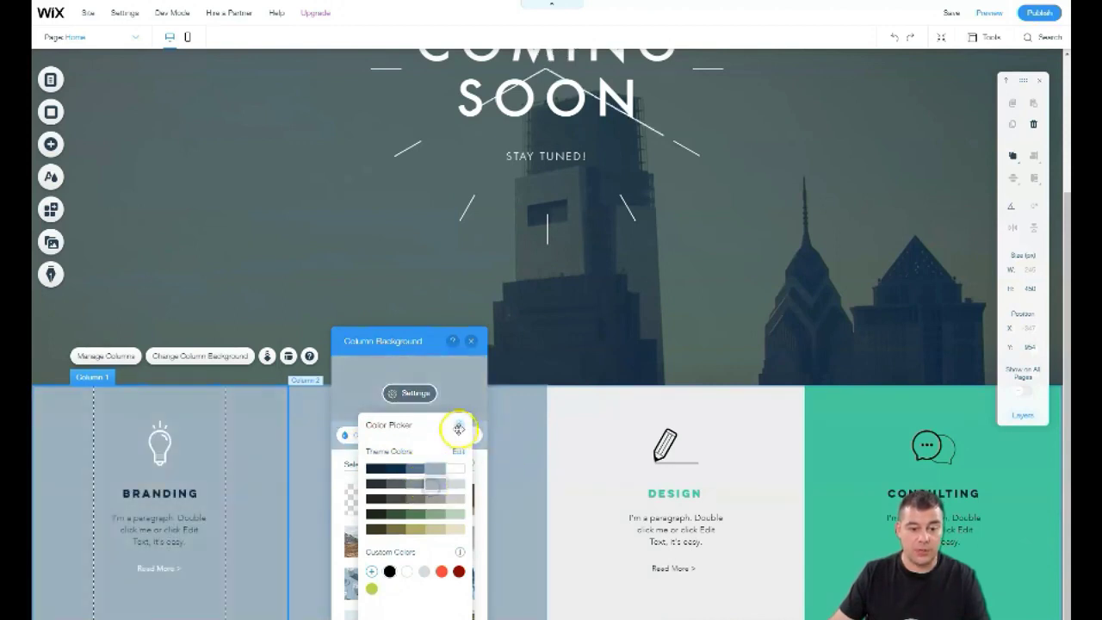
{"action": "left_click", "coordinate": [459, 425]}
{"action": "left_click", "coordinate": [470, 342]}
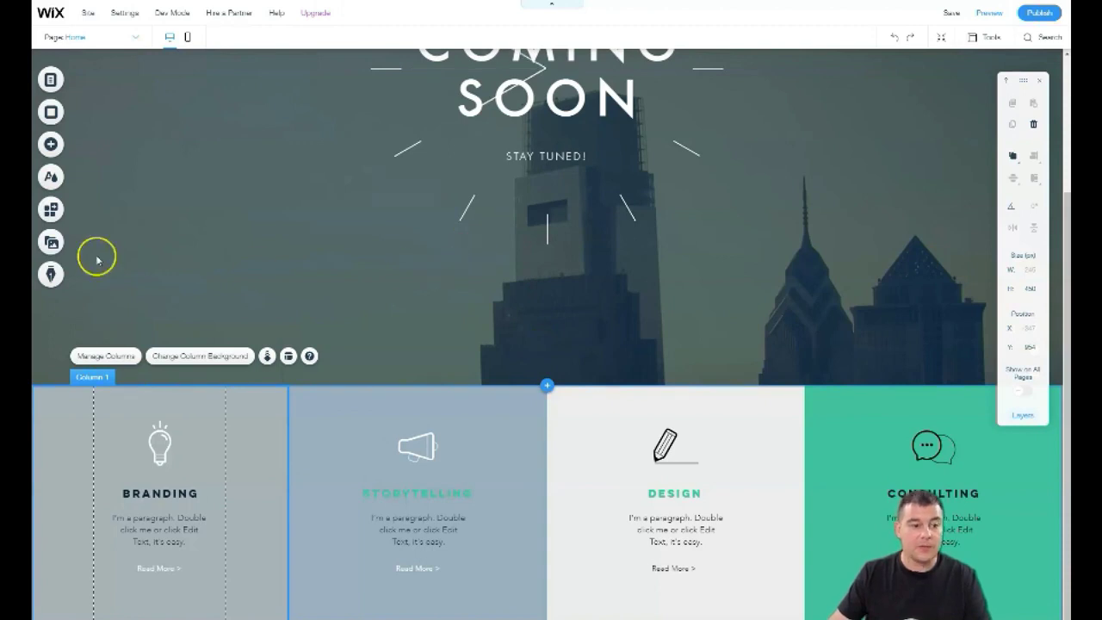
- Add the plain white Classic strip directly below the four-column Services strip
{"action": "left_click", "coordinate": [50, 147]}
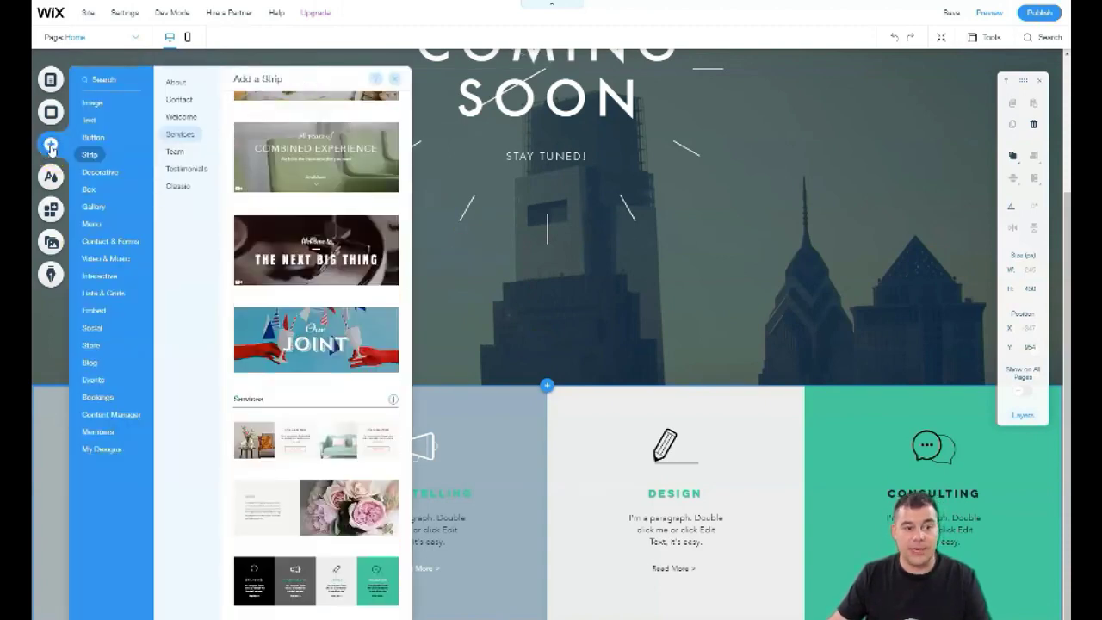
{"action": "left_click", "coordinate": [72, 151]}
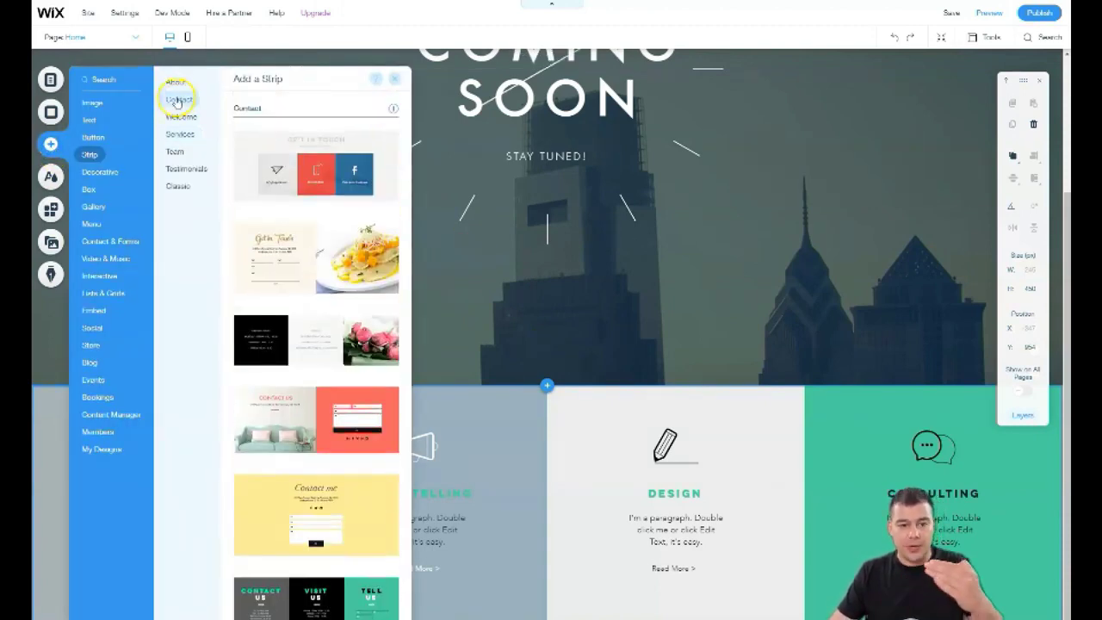
{"action": "left_click", "coordinate": [179, 117]}
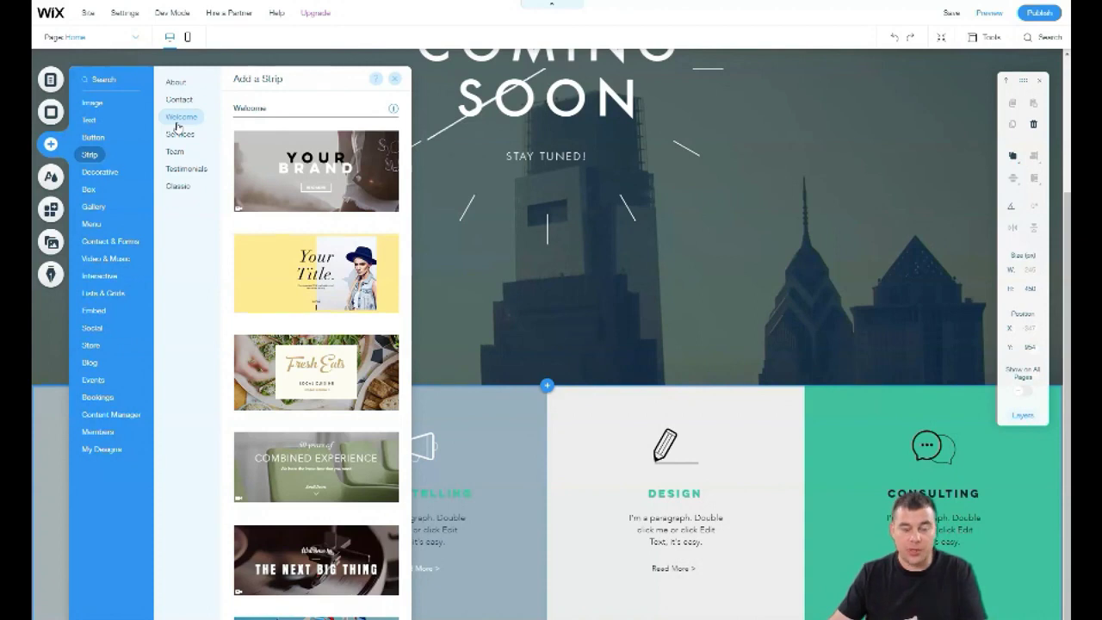
{"action": "left_click", "coordinate": [177, 186]}
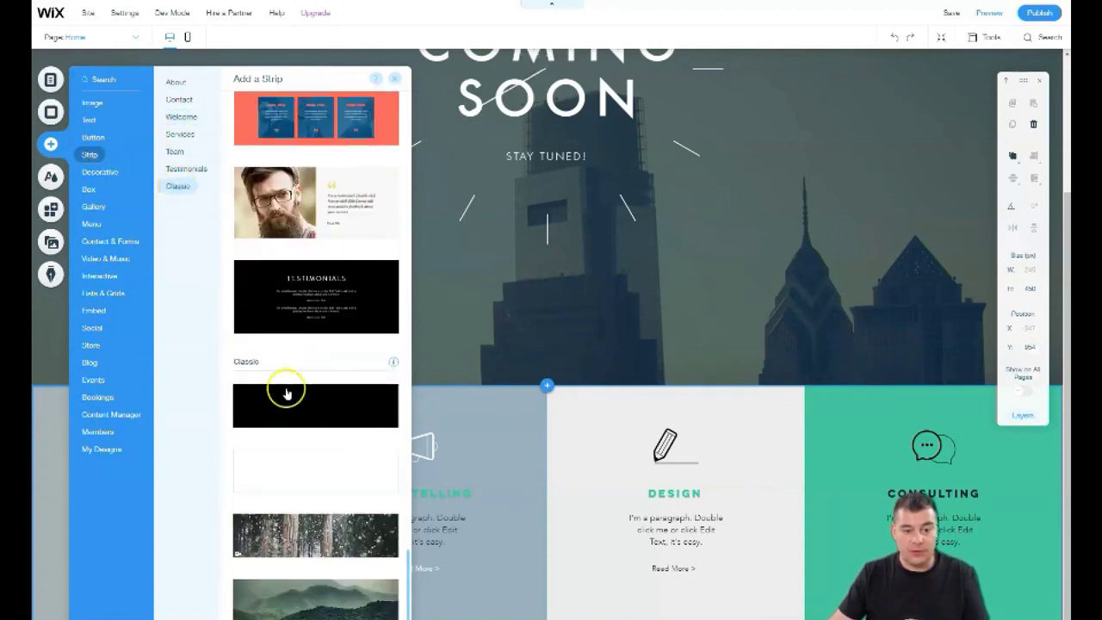
{"action": "left_click_drag", "start_coordinate": [312, 479], "coordinate": [612, 541]}
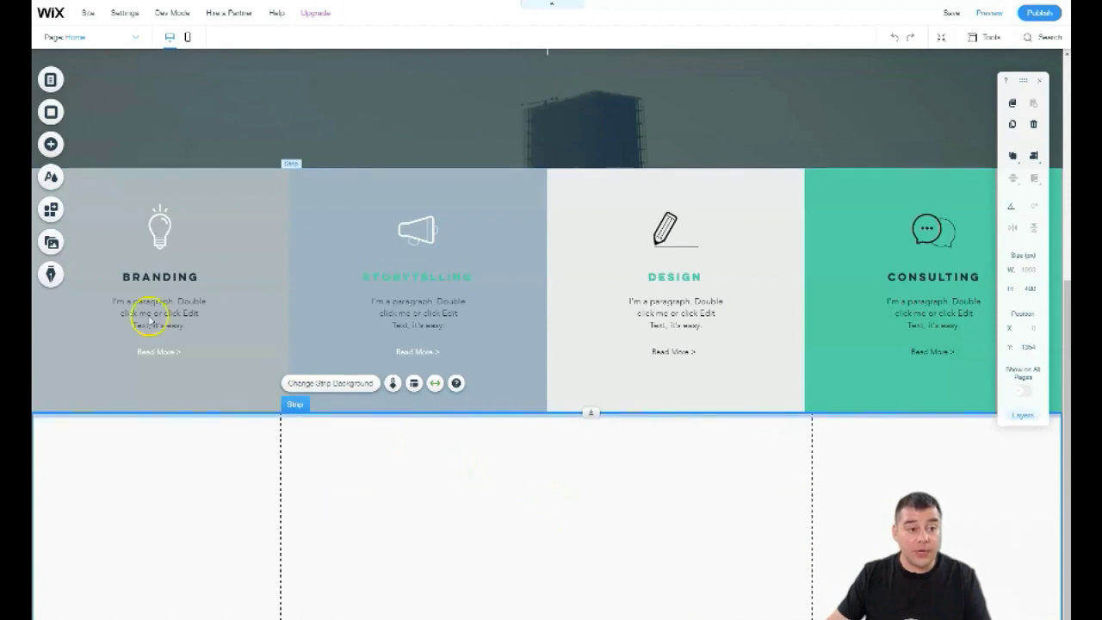
- Add a YouTube single video player and center it inside the new white strip
{"action": "left_click", "coordinate": [49, 145]}
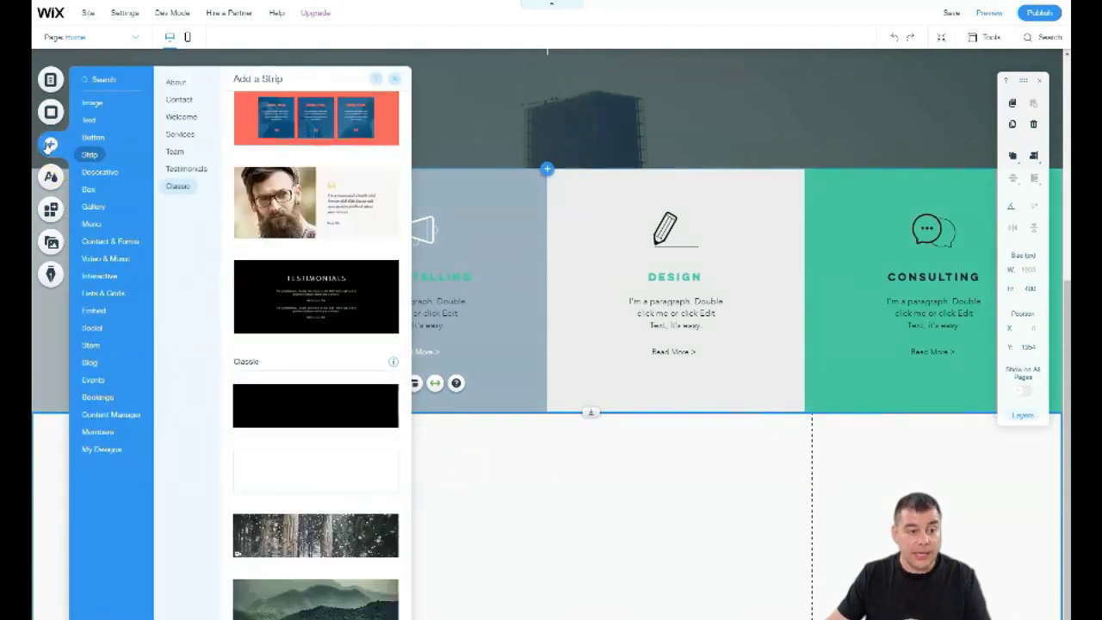
{"action": "left_click", "coordinate": [130, 275]}
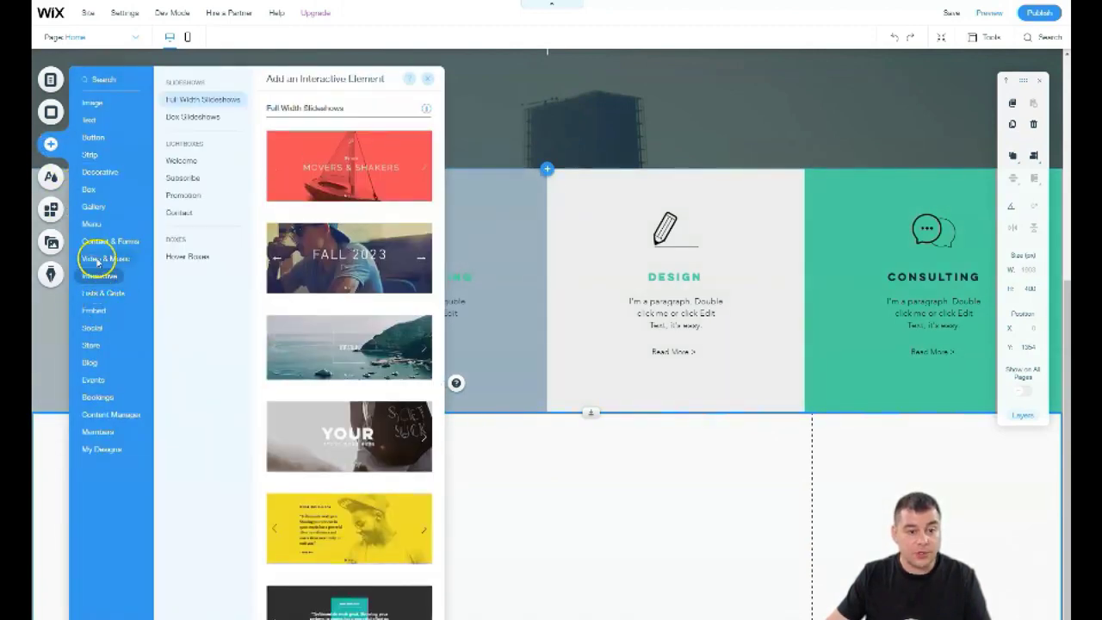
{"action": "left_click", "coordinate": [97, 260]}
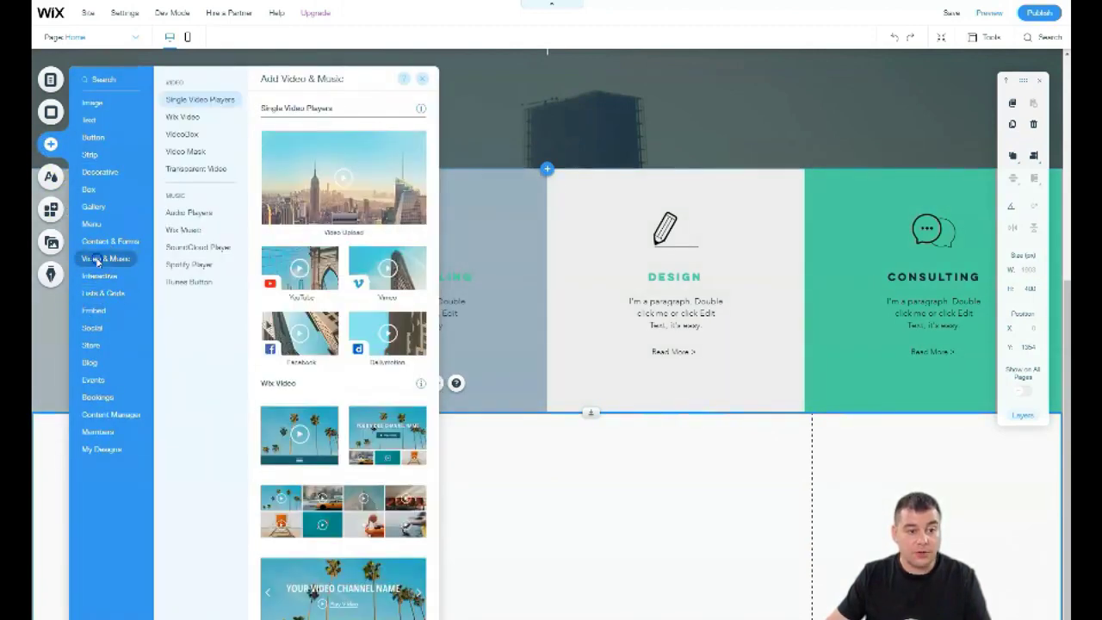
{"action": "left_click", "coordinate": [183, 117]}
{"action": "left_click", "coordinate": [181, 133]}
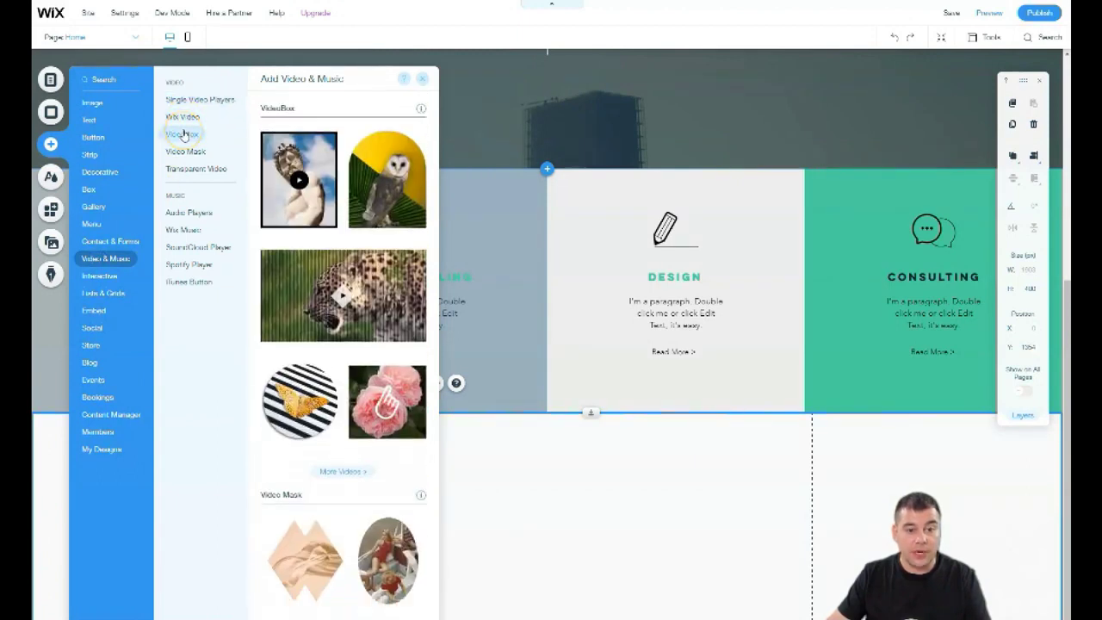
{"action": "left_click", "coordinate": [182, 151]}
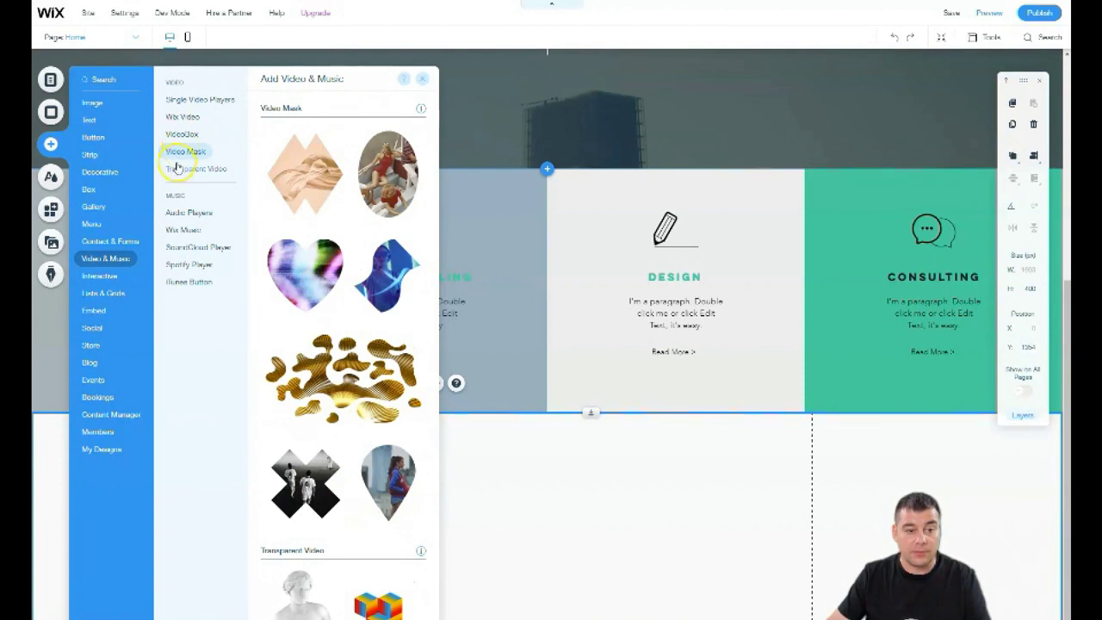
{"action": "left_click", "coordinate": [176, 168]}
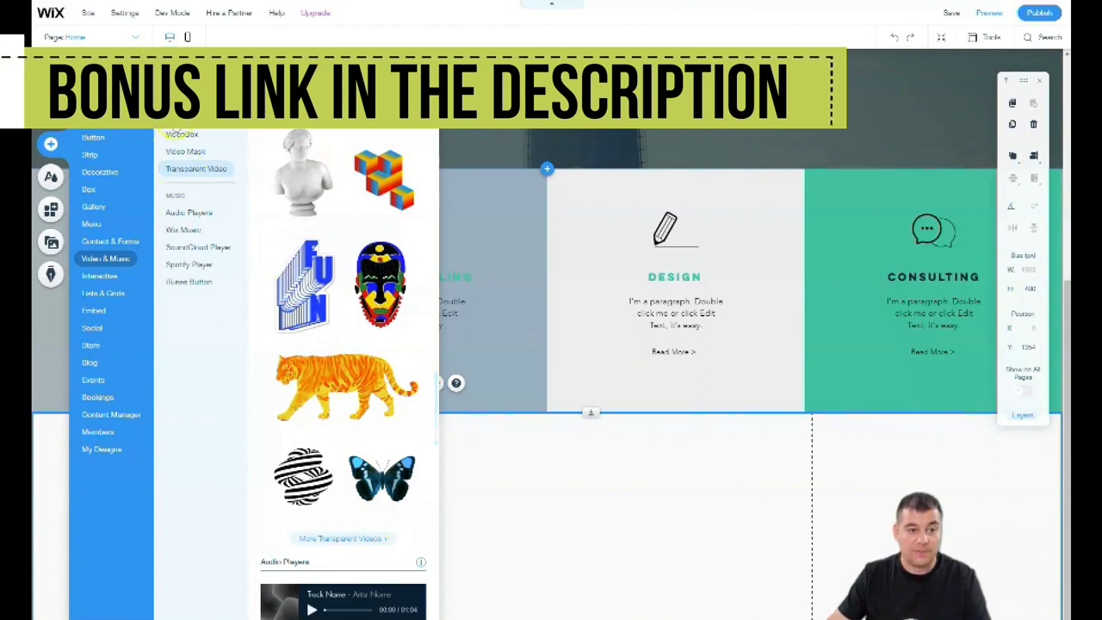
{"action": "left_click", "coordinate": [177, 133]}
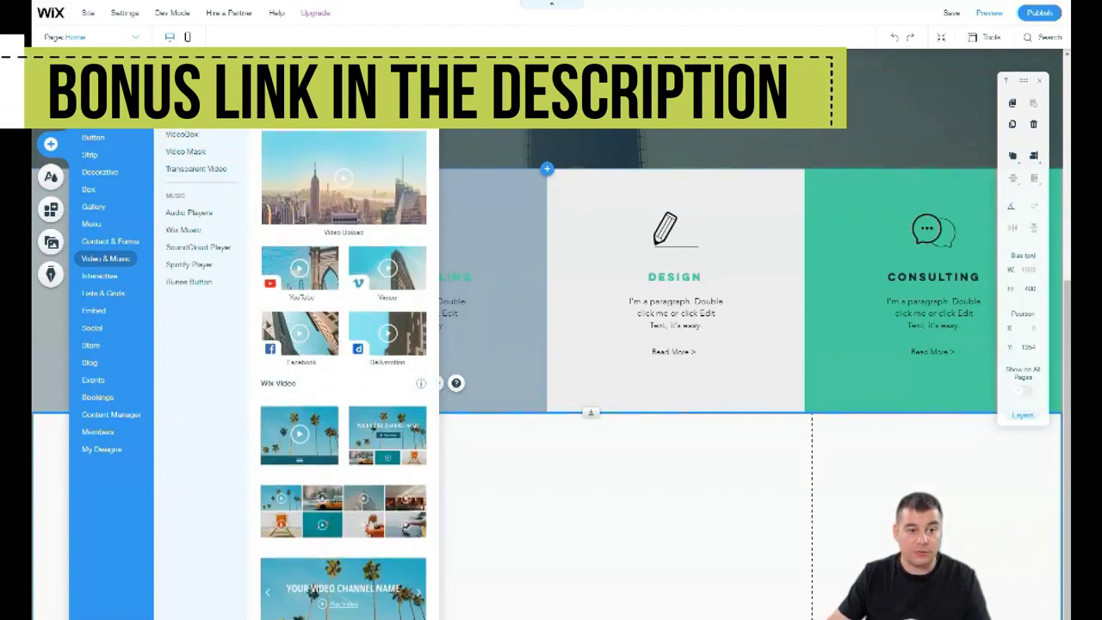
{"action": "left_click_drag", "start_coordinate": [284, 268], "coordinate": [543, 507]}
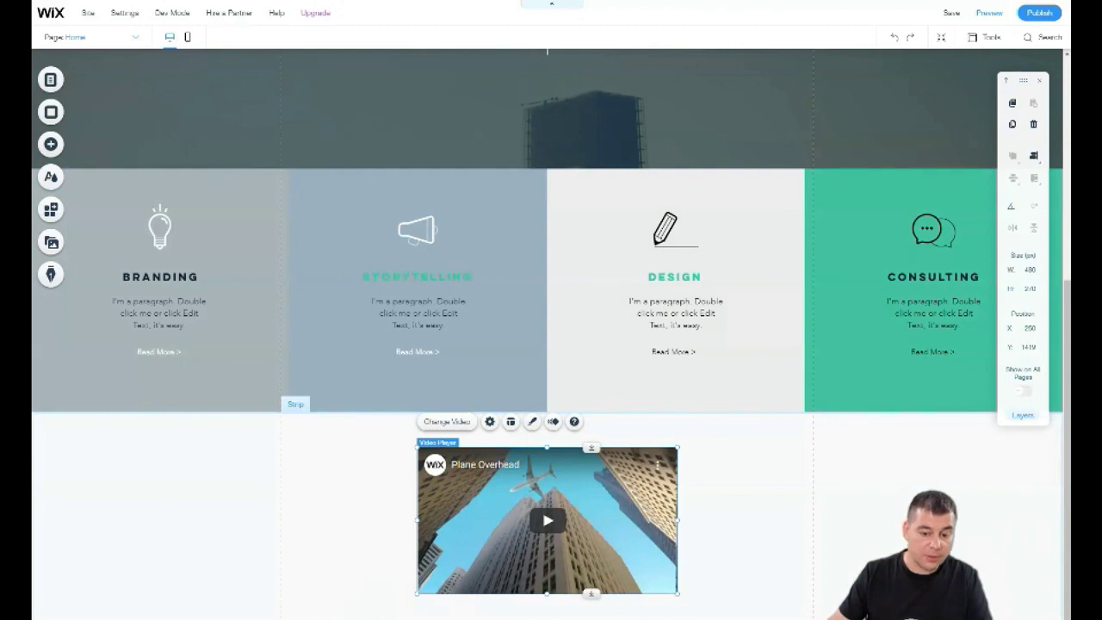
- Shift the strip holding the video down to Y 1610, leaving a gap that shows the page background below the Services strip
{"action": "left_click", "coordinate": [623, 424]}
{"action": "left_click_drag", "start_coordinate": [622, 424], "coordinate": [599, 547]}
{"action": "scroll", "coordinate": [608, 415], "scroll_direction": "up", "scroll_amount": 3}
{"action": "scroll", "coordinate": [609, 405], "scroll_direction": "down", "scroll_amount": 4}
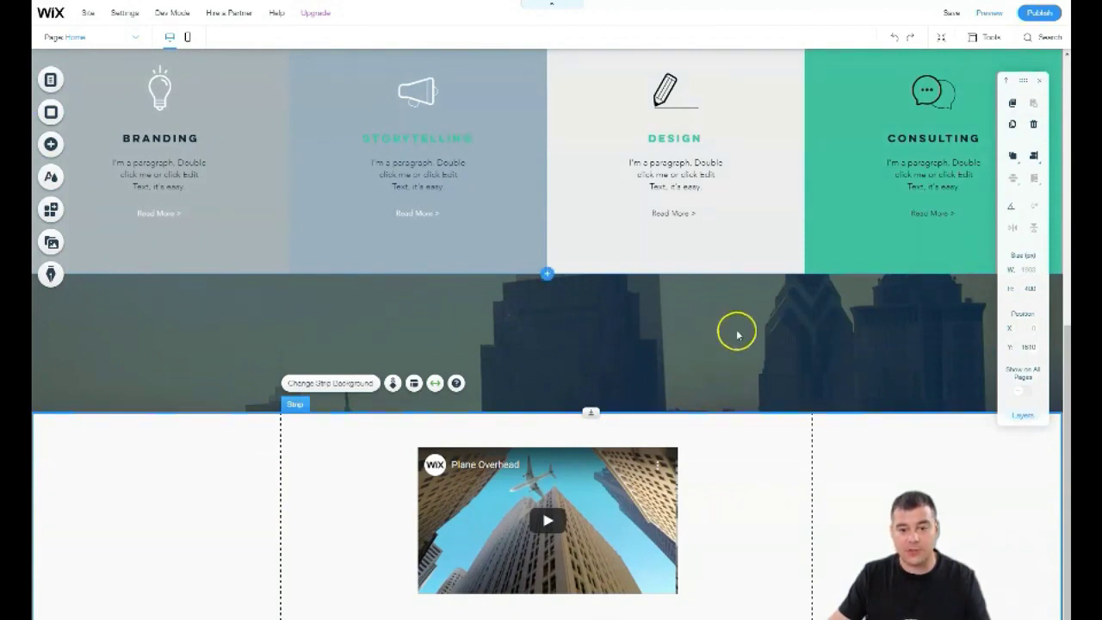
{"action": "scroll", "coordinate": [637, 327], "scroll_direction": "up", "scroll_amount": 6}
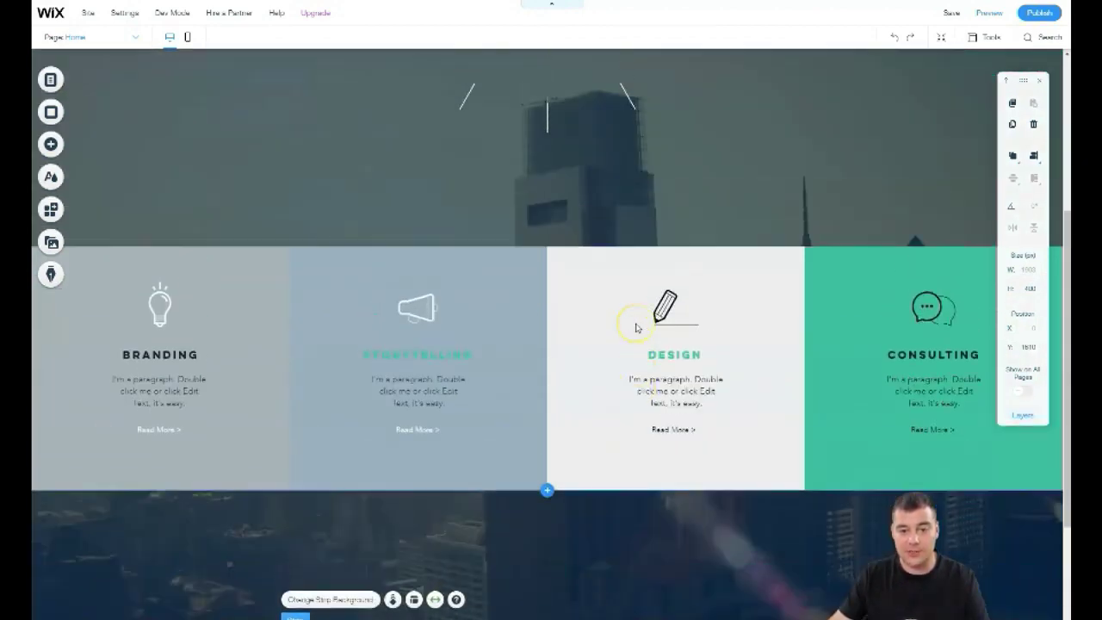
{"action": "scroll", "coordinate": [637, 327], "scroll_direction": "down", "scroll_amount": 6}
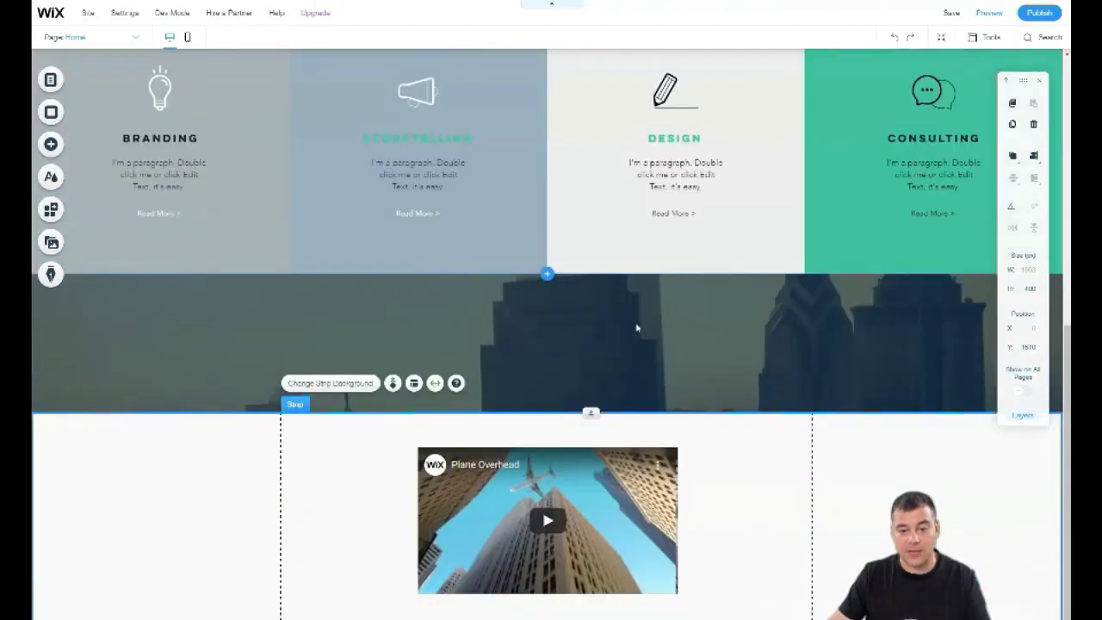
- Change the video strip's background to a light gray theme color
{"action": "left_click", "coordinate": [323, 382]}
{"action": "left_click", "coordinate": [200, 401]}
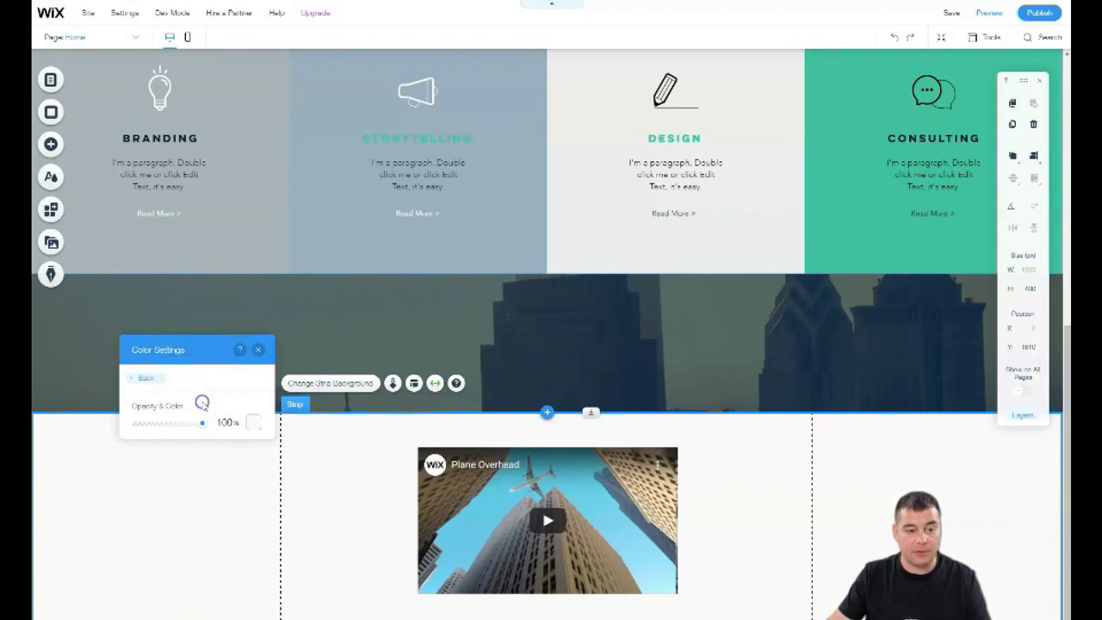
{"action": "left_click", "coordinate": [117, 382]}
{"action": "left_click", "coordinate": [136, 443]}
{"action": "left_click", "coordinate": [184, 485]}
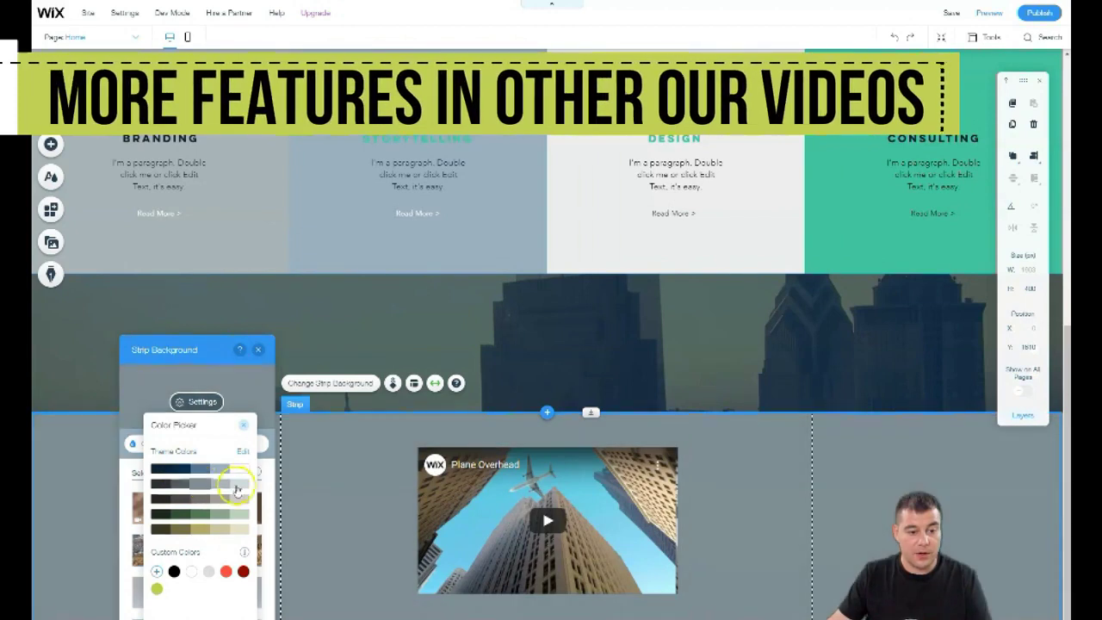
{"action": "left_click", "coordinate": [203, 494]}
{"action": "left_click", "coordinate": [218, 485]}
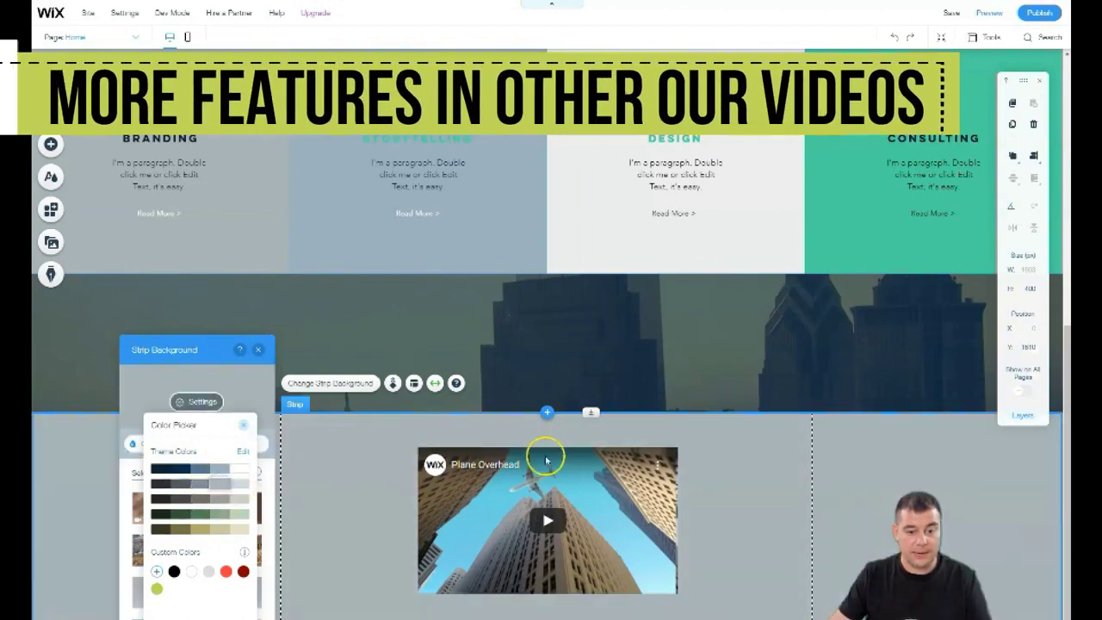
{"action": "left_click", "coordinate": [257, 349]}
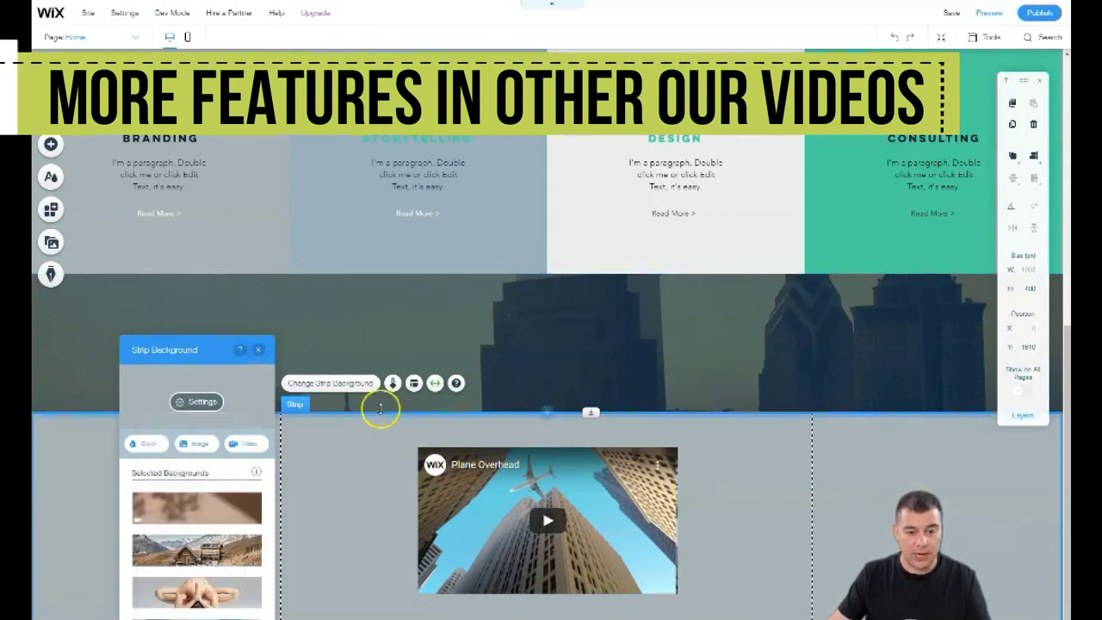
{"action": "left_click", "coordinate": [258, 349]}
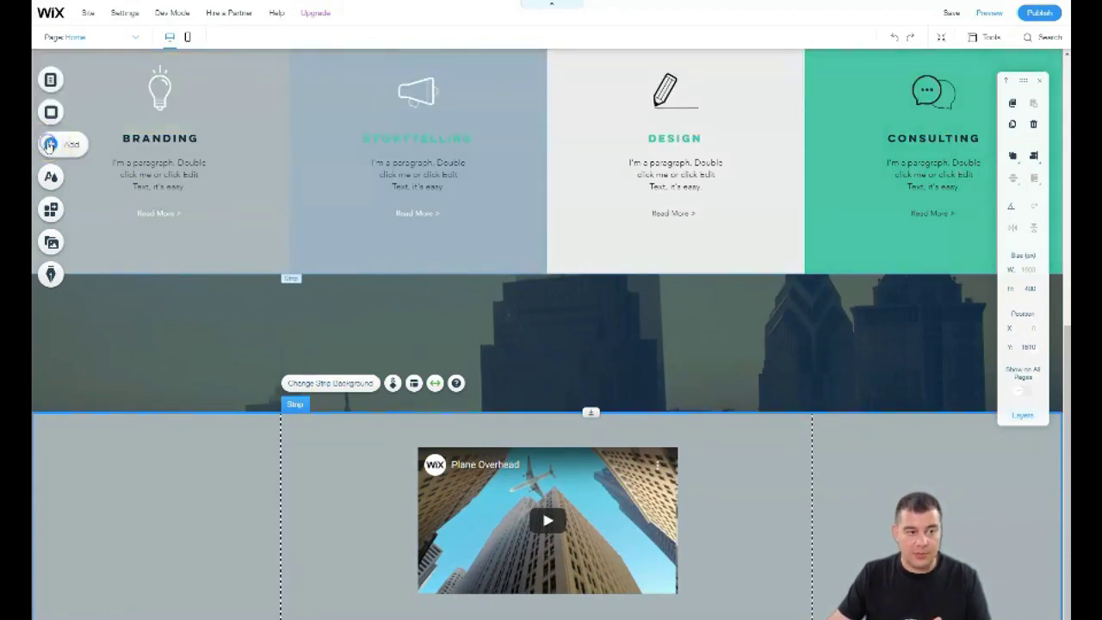
- Examine the addable element categories and the Contact, Welcome, Services, Team, Testimonials and Classic strip designs
{"action": "left_click", "coordinate": [49, 143]}
{"action": "left_click", "coordinate": [93, 137]}
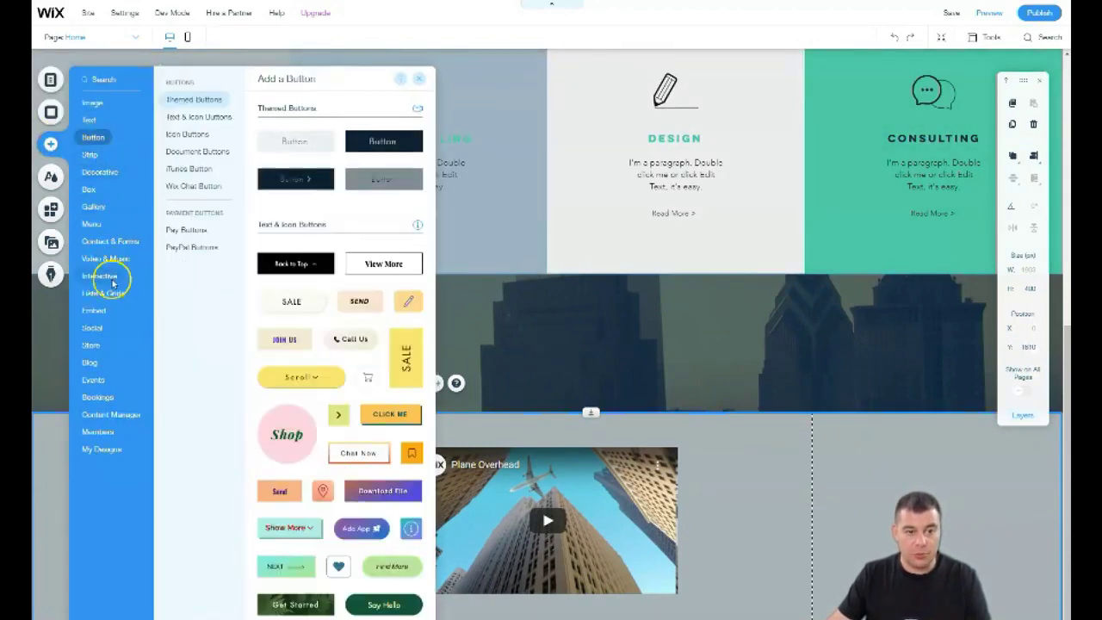
{"action": "mouse_move", "coordinate": [94, 103]}
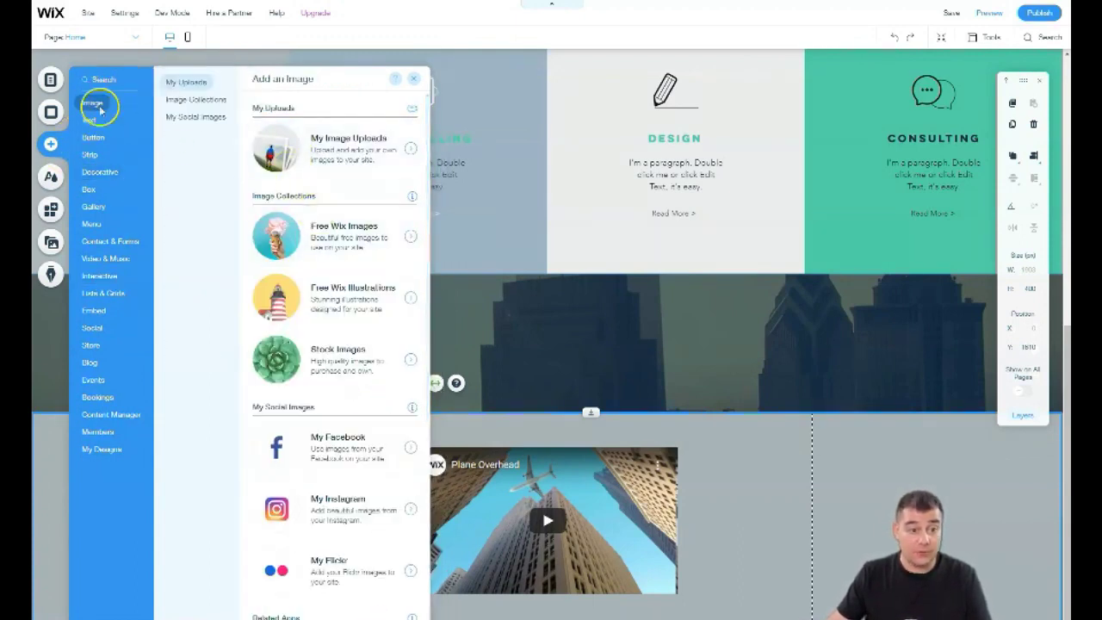
{"action": "mouse_move", "coordinate": [93, 124]}
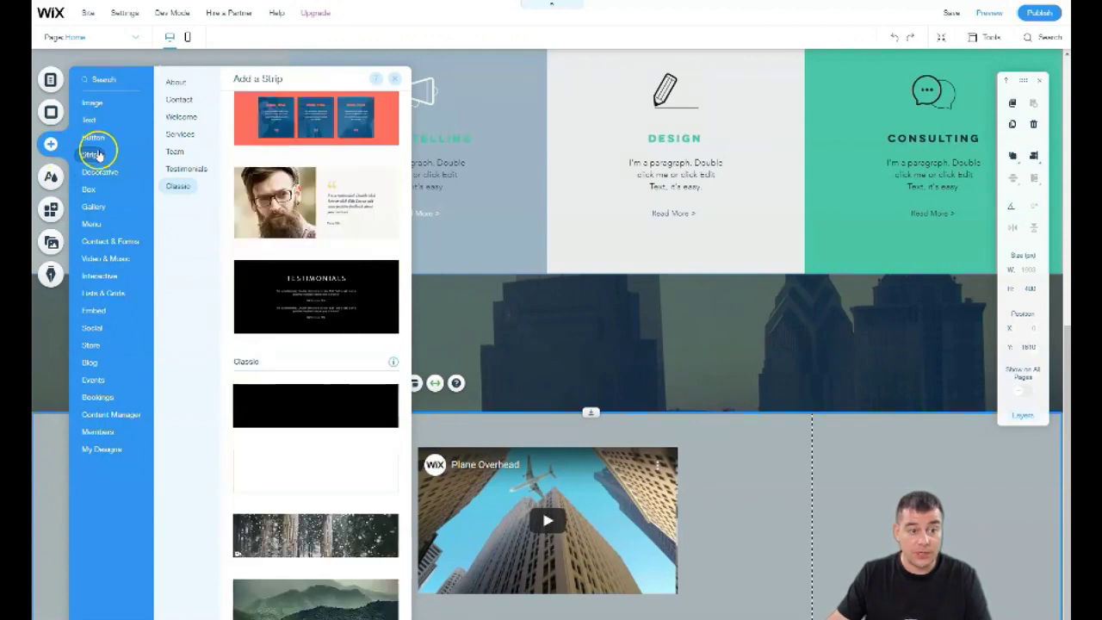
{"action": "mouse_move", "coordinate": [92, 173]}
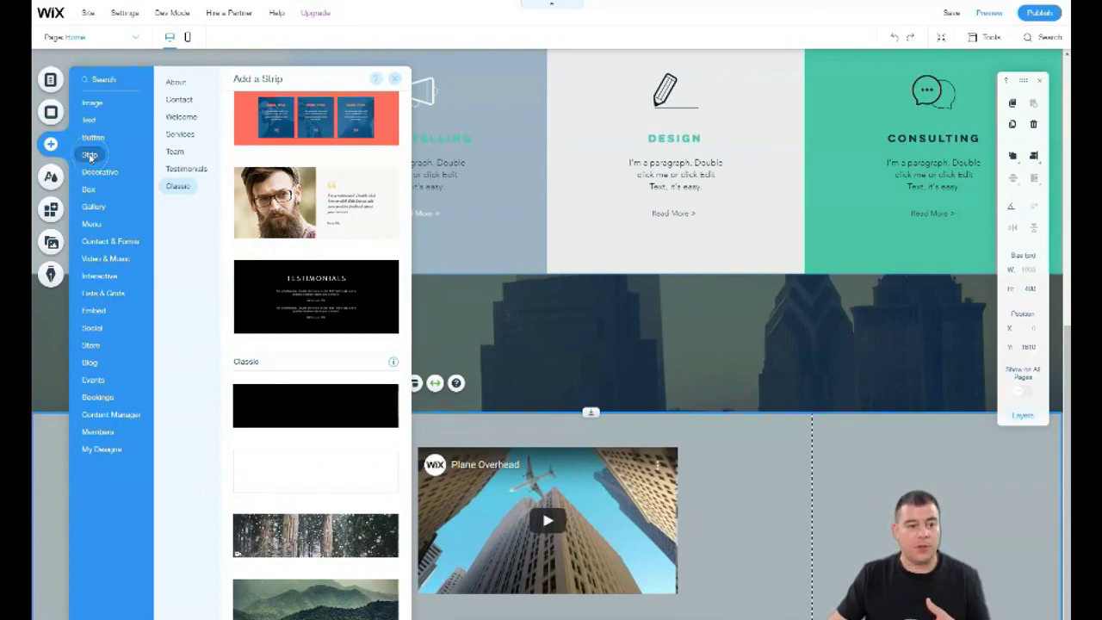
{"action": "left_click", "coordinate": [179, 104]}
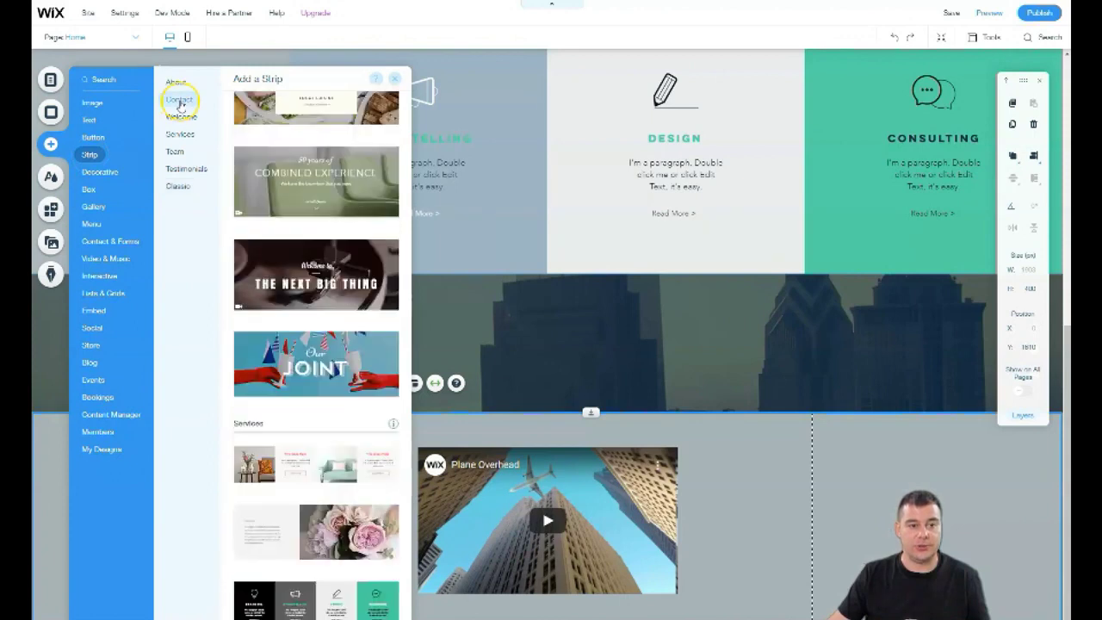
{"action": "left_click", "coordinate": [174, 119]}
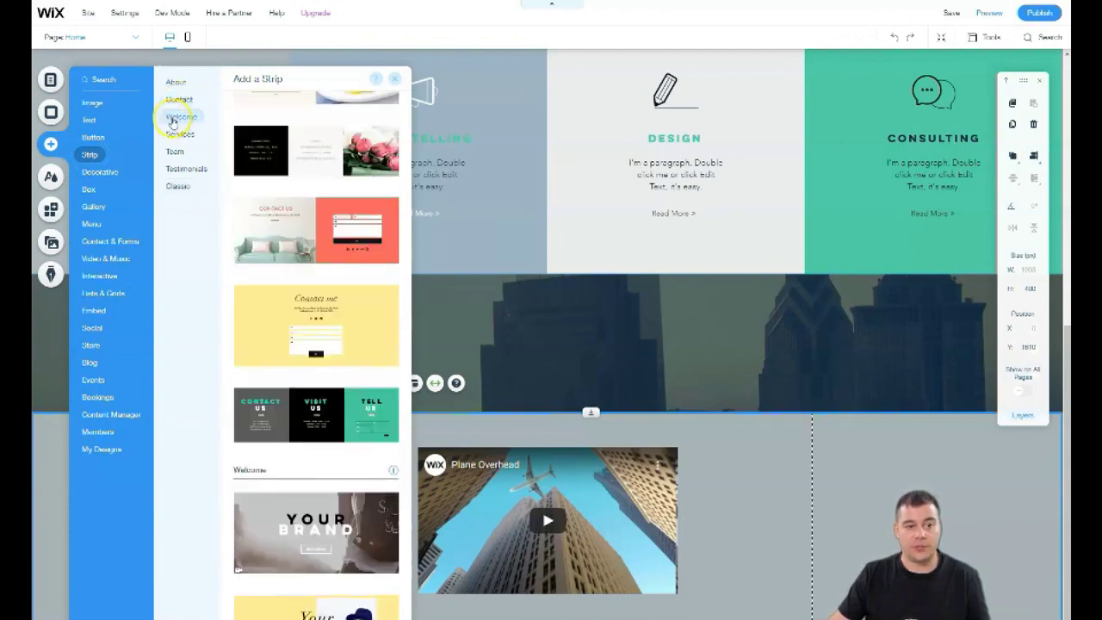
{"action": "left_click", "coordinate": [177, 135]}
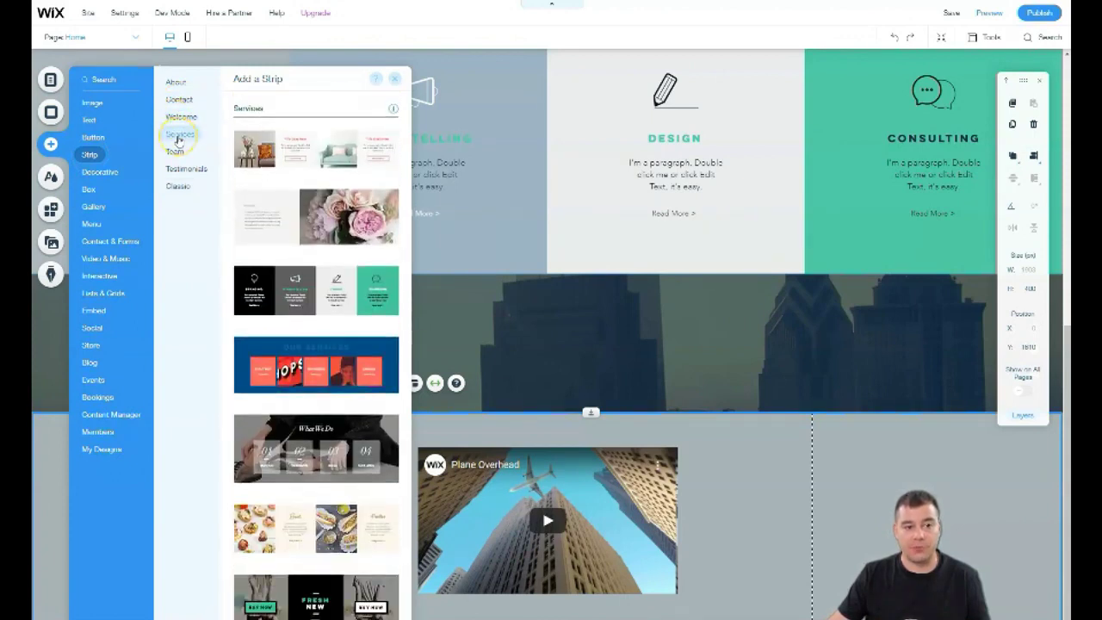
{"action": "left_click", "coordinate": [176, 151]}
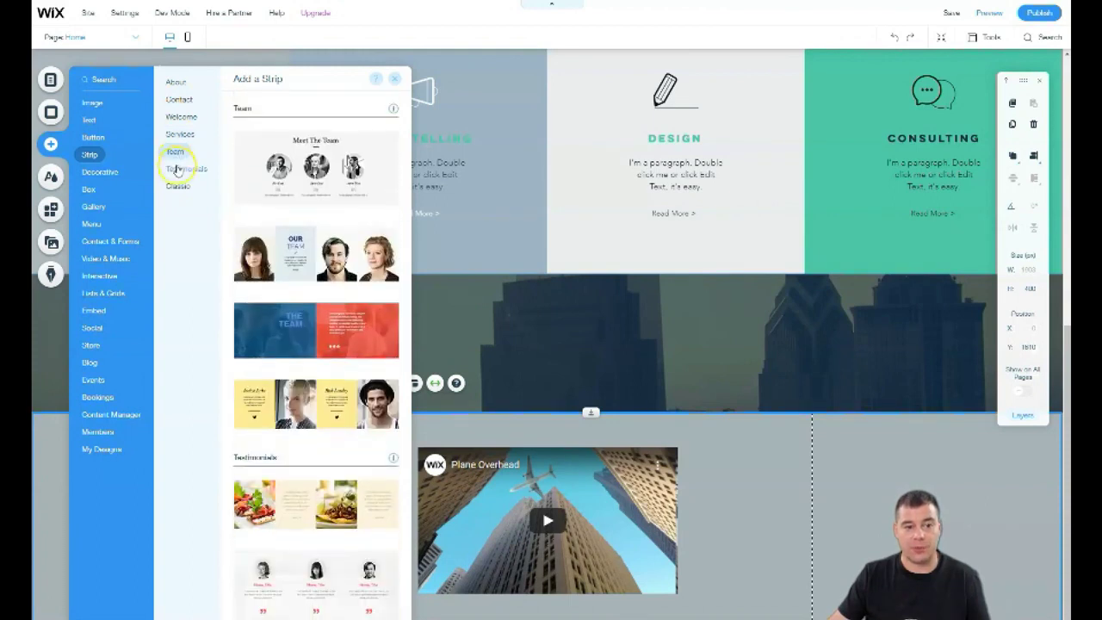
{"action": "left_click", "coordinate": [177, 169]}
{"action": "left_click", "coordinate": [178, 187]}
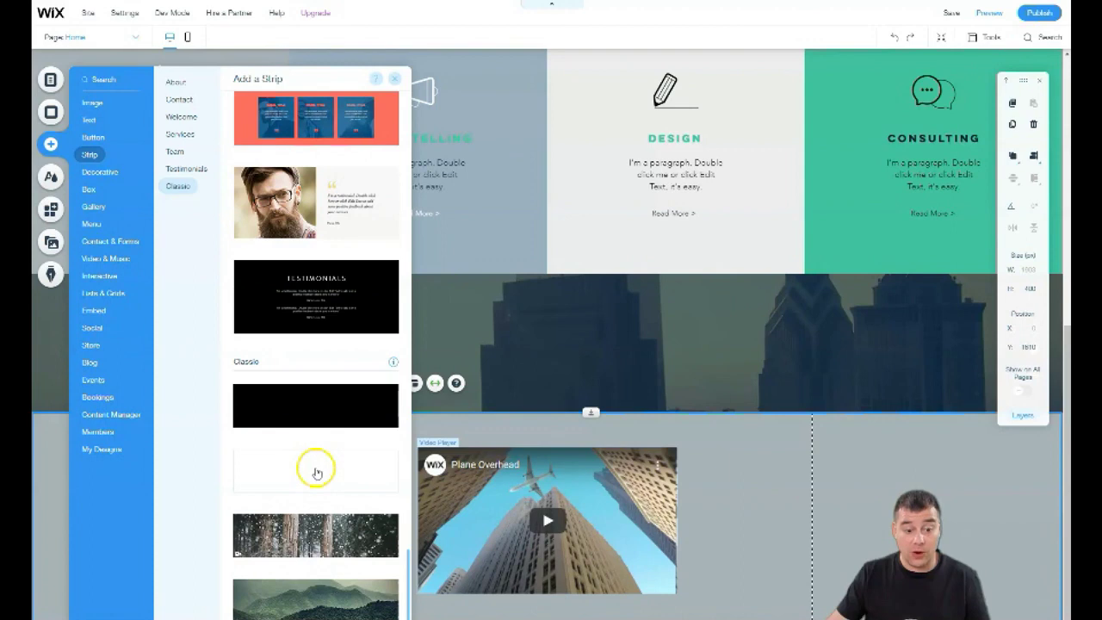
{"action": "left_click", "coordinate": [81, 133]}
{"action": "left_click", "coordinate": [417, 78]}
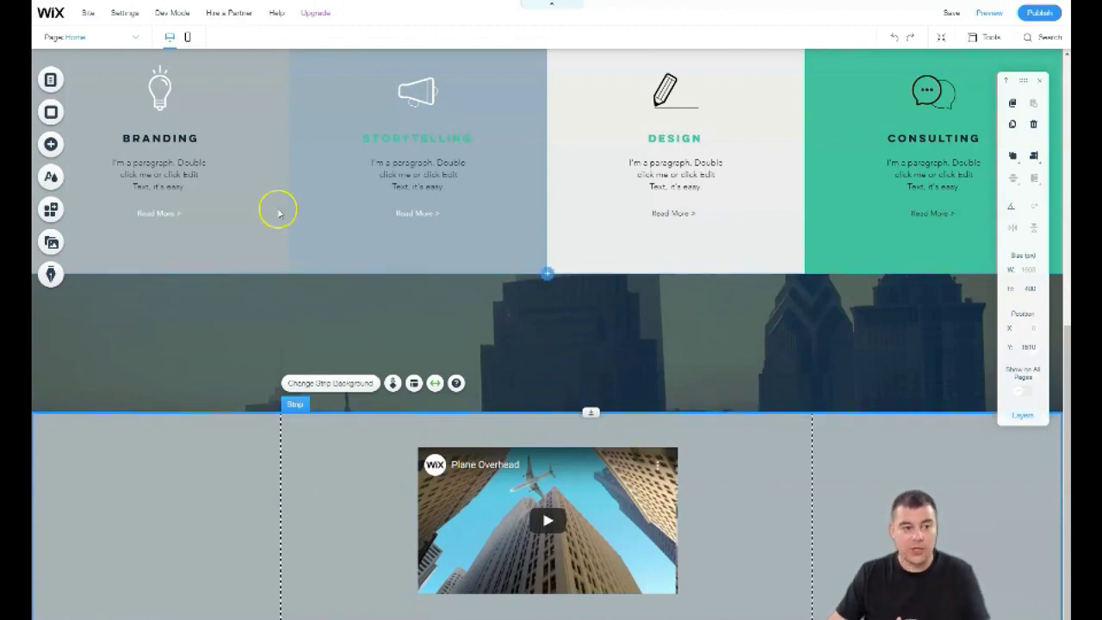
- Try out the blue, brown, orange, yellow and dark blue featured color themes for the site
{"action": "left_click", "coordinate": [49, 178]}
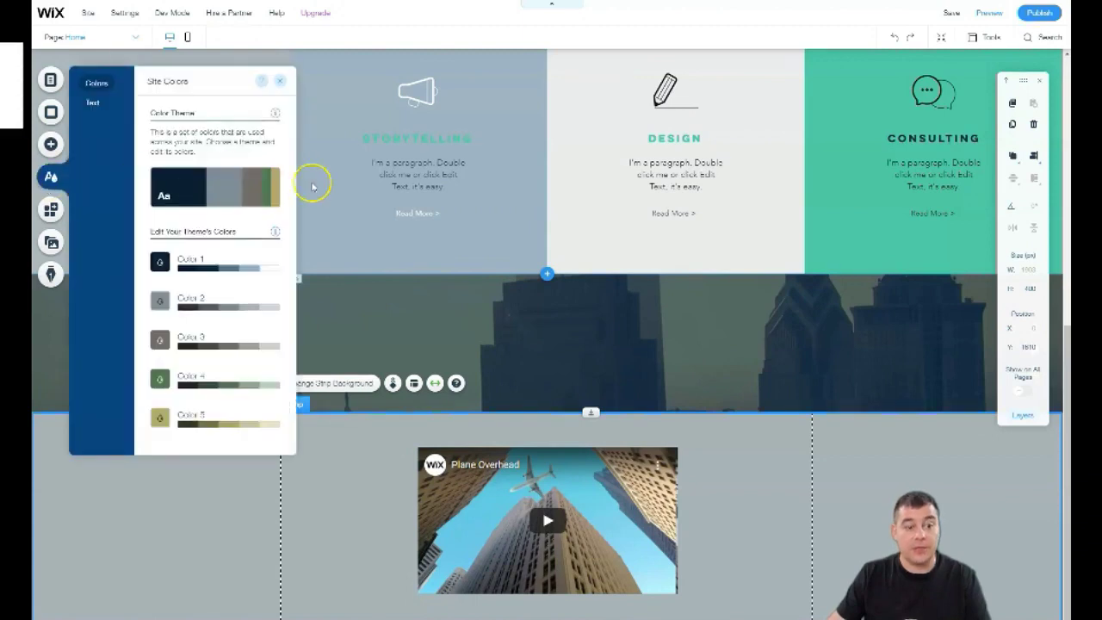
{"action": "left_click", "coordinate": [211, 183]}
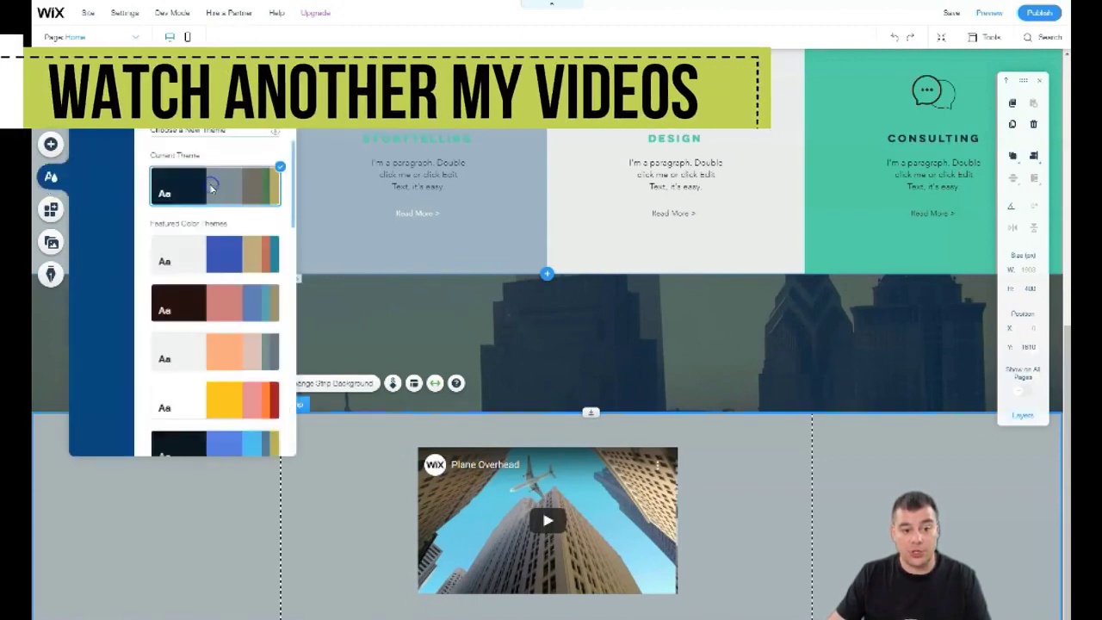
{"action": "left_click", "coordinate": [218, 256]}
{"action": "left_click", "coordinate": [212, 305]}
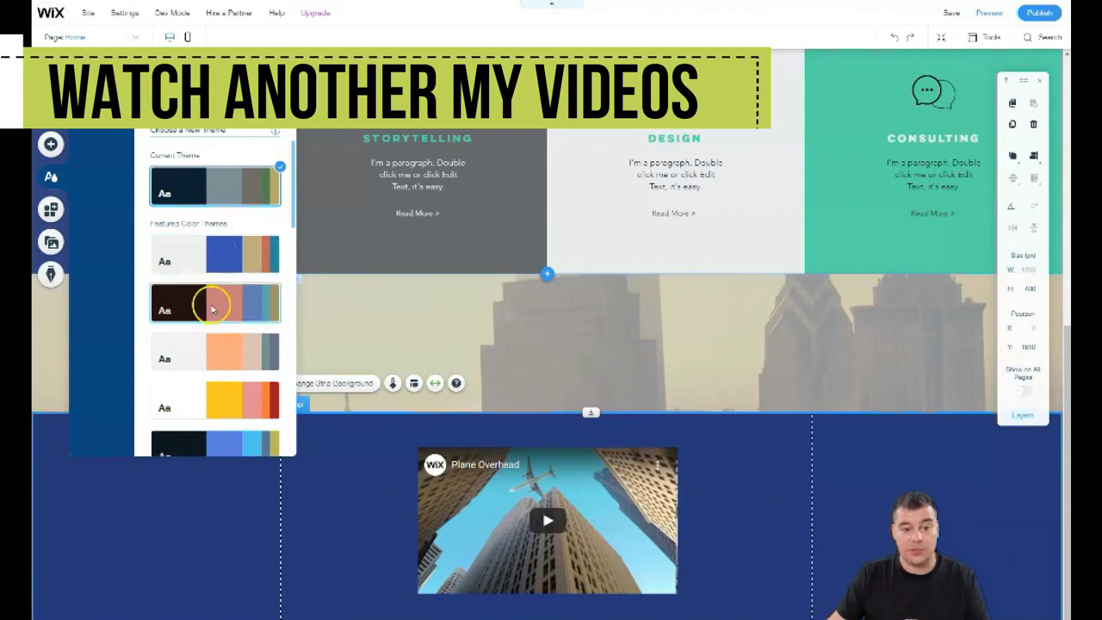
{"action": "left_click", "coordinate": [200, 351]}
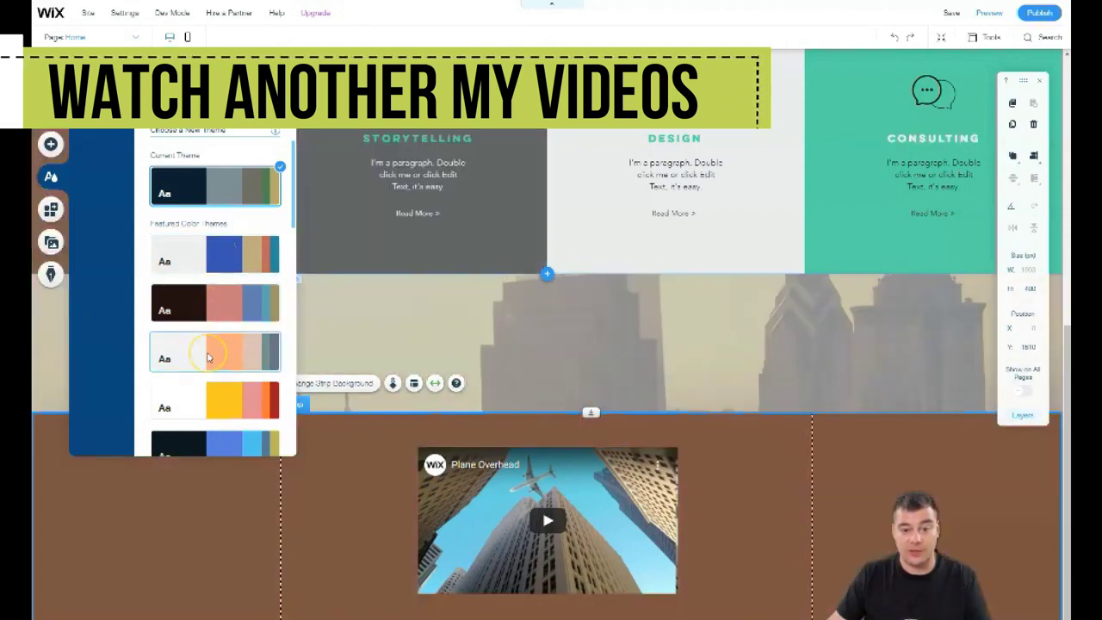
{"action": "left_click", "coordinate": [221, 399]}
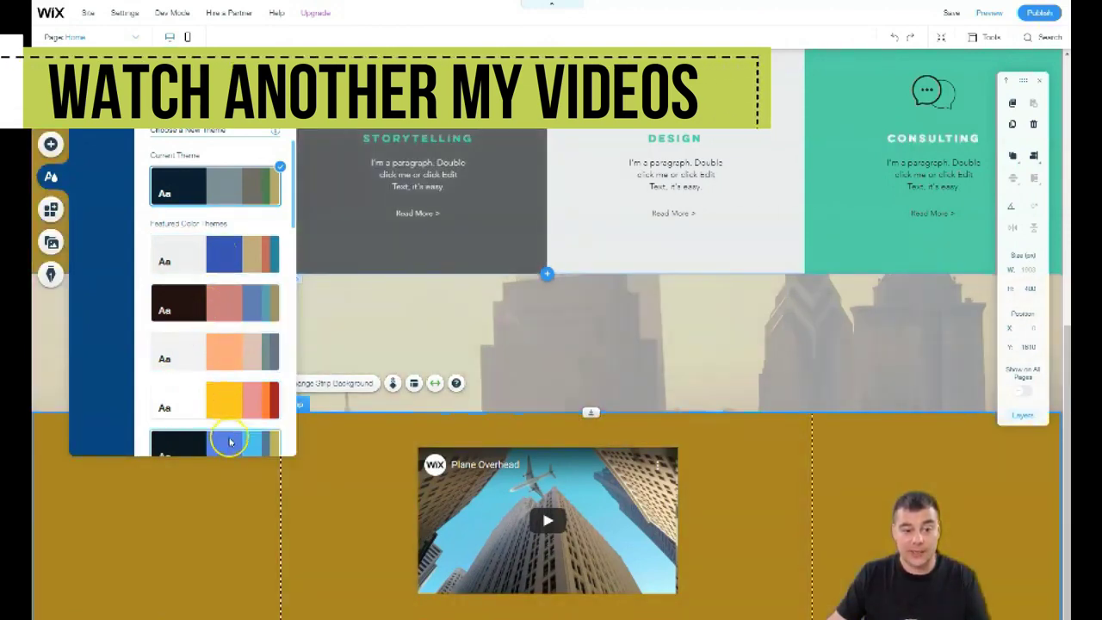
{"action": "left_click", "coordinate": [230, 443]}
{"action": "left_click", "coordinate": [235, 292]}
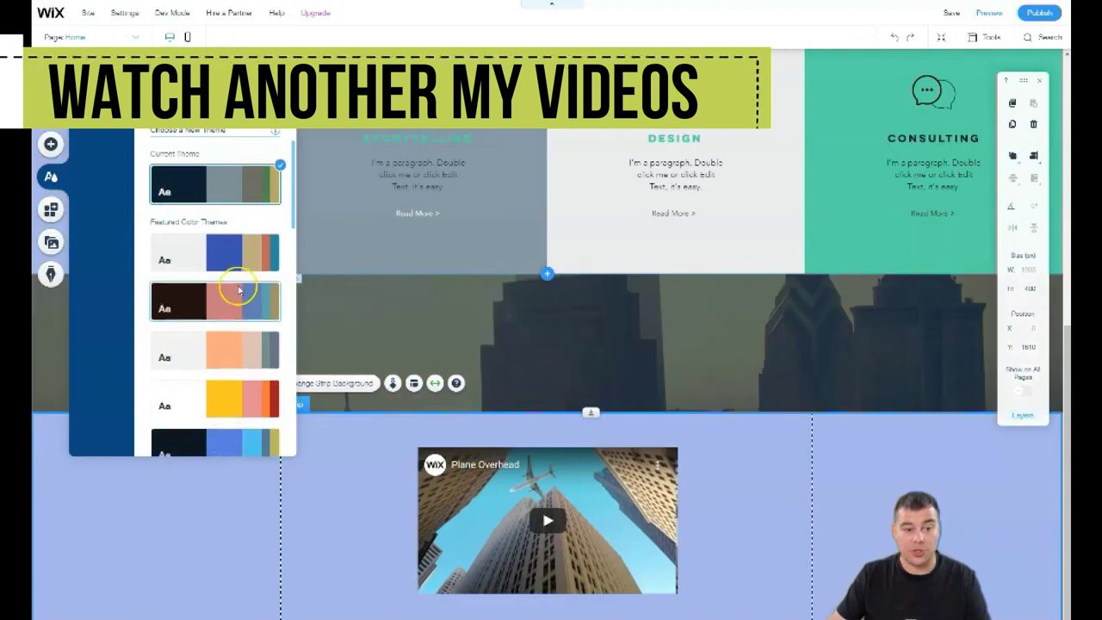
- Apply the featured site color theme with white, slate gray, sage green and yellow, and close the site color settings
{"action": "scroll", "coordinate": [228, 327], "scroll_direction": "down", "scroll_amount": 2}
{"action": "left_click", "coordinate": [216, 392]}
{"action": "left_click", "coordinate": [206, 438]}
{"action": "left_click", "coordinate": [207, 439]}
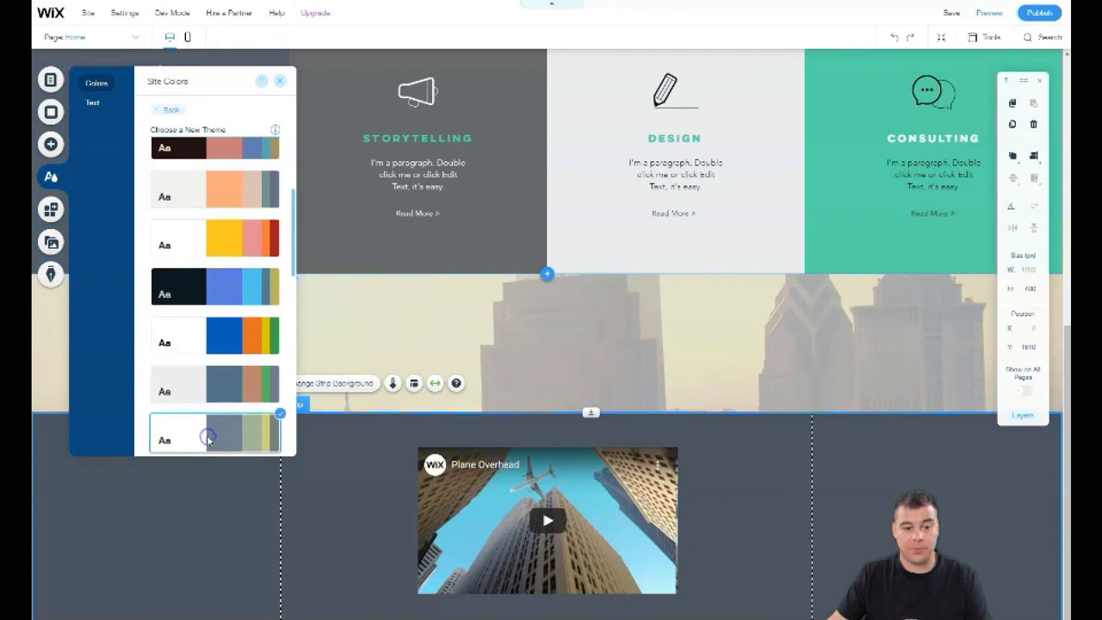
{"action": "left_click", "coordinate": [280, 80]}
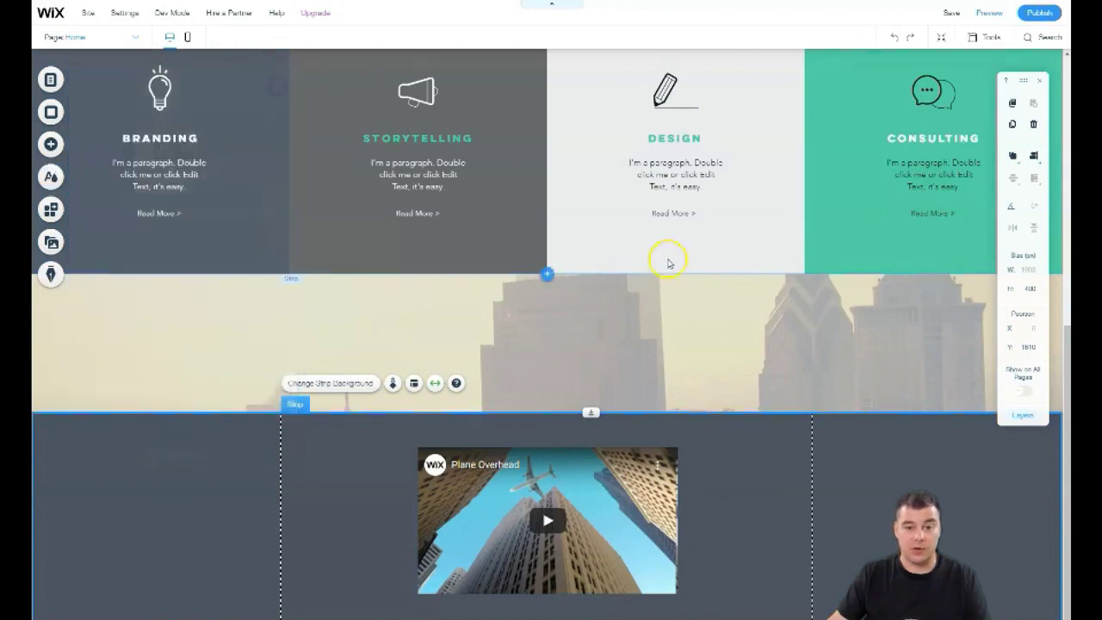
- Reposition the COMING SOON heading inside the ring of lines at about X 244, Y 265, and check its text settings
{"action": "scroll", "coordinate": [674, 254], "scroll_direction": "up", "scroll_amount": 5}
{"action": "scroll", "coordinate": [673, 254], "scroll_direction": "up", "scroll_amount": 1}
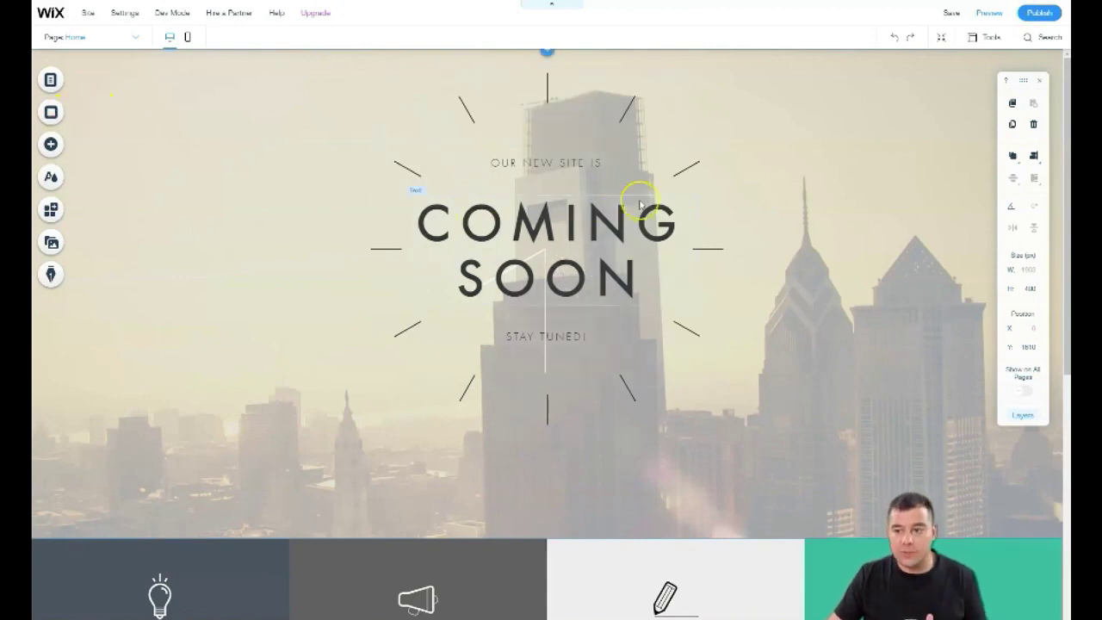
{"action": "left_click_drag", "start_coordinate": [542, 216], "coordinate": [314, 249]}
{"action": "mouse_move", "coordinate": [281, 272]}
{"action": "left_mouse_down"}
{"action": "mouse_move", "coordinate": [284, 304]}
{"action": "mouse_move", "coordinate": [586, 213]}
{"action": "mouse_move", "coordinate": [539, 215]}
{"action": "mouse_move", "coordinate": [556, 226]}
{"action": "mouse_move", "coordinate": [573, 218]}
{"action": "mouse_move", "coordinate": [557, 223]}
{"action": "mouse_move", "coordinate": [594, 243]}
{"action": "mouse_move", "coordinate": [796, 253]}
{"action": "mouse_move", "coordinate": [830, 316]}
{"action": "mouse_move", "coordinate": [819, 342]}
{"action": "left_mouse_up"}
{"action": "left_click", "coordinate": [314, 369]}
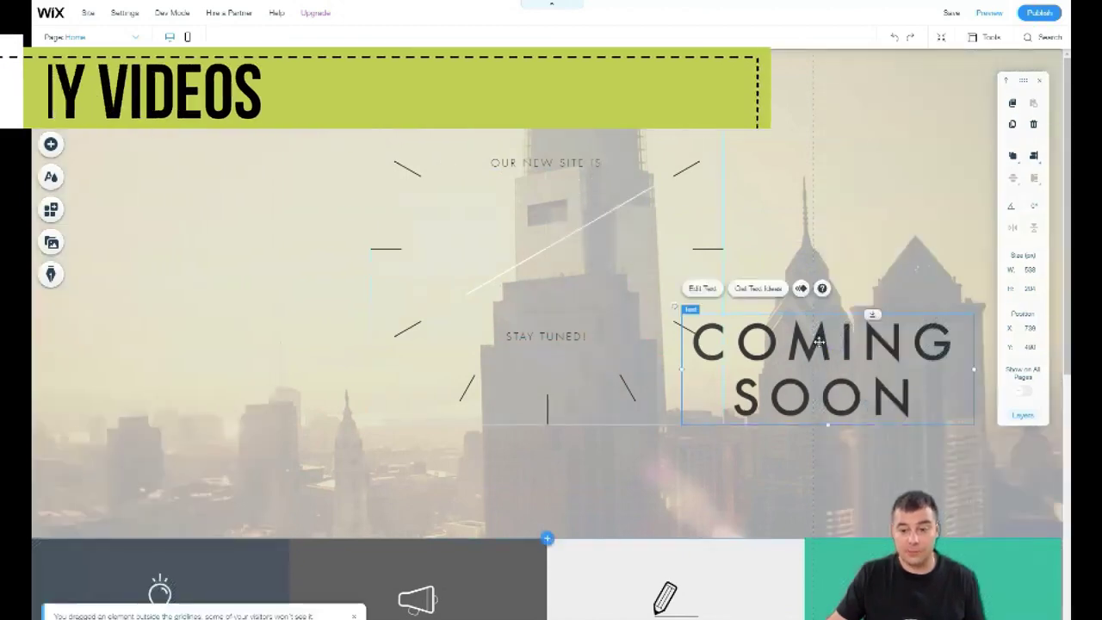
{"action": "left_click_drag", "start_coordinate": [765, 371], "coordinate": [500, 250]}
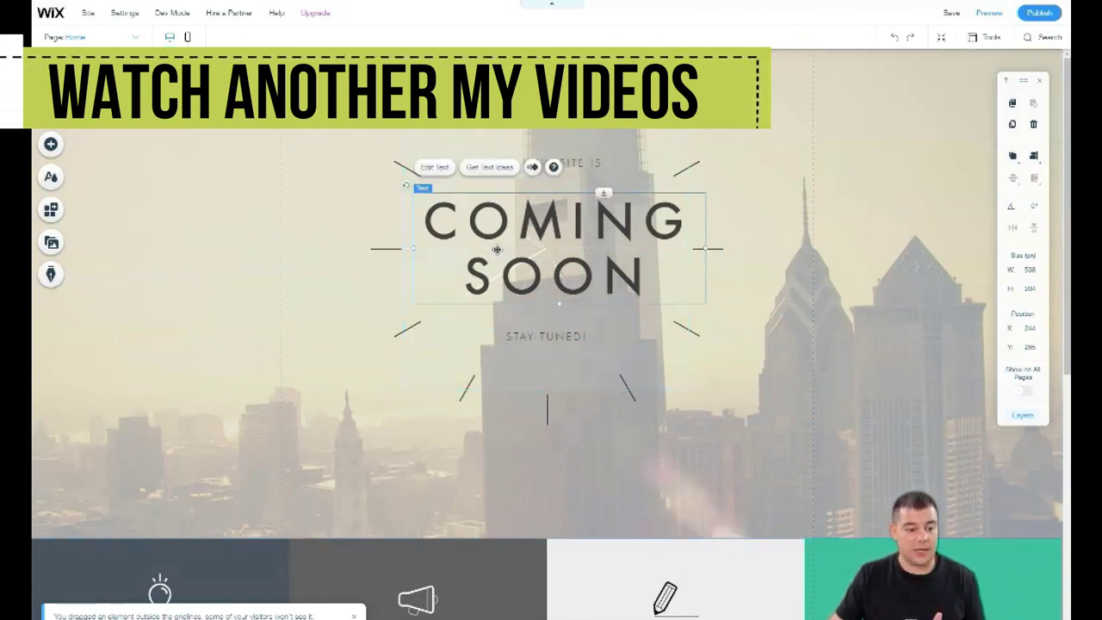
{"action": "double_click", "coordinate": [560, 228]}
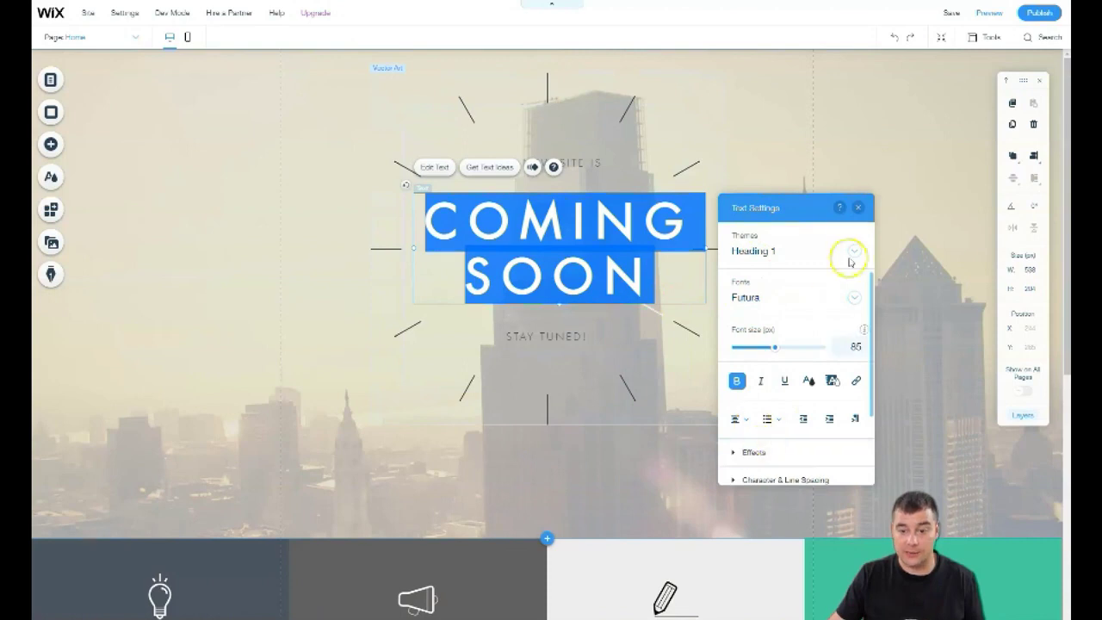
{"action": "left_click", "coordinate": [859, 208]}
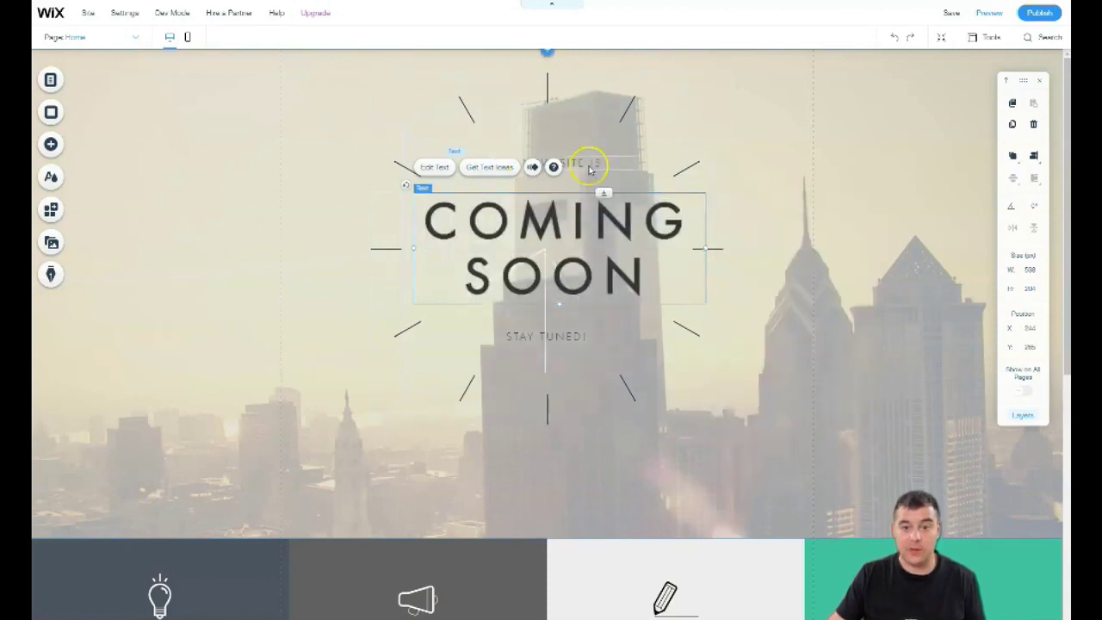
- Browse the Media from Wix vector art available for replacing the ring of lines around the heading, keeping the current graphic
{"action": "left_click", "coordinate": [551, 83]}
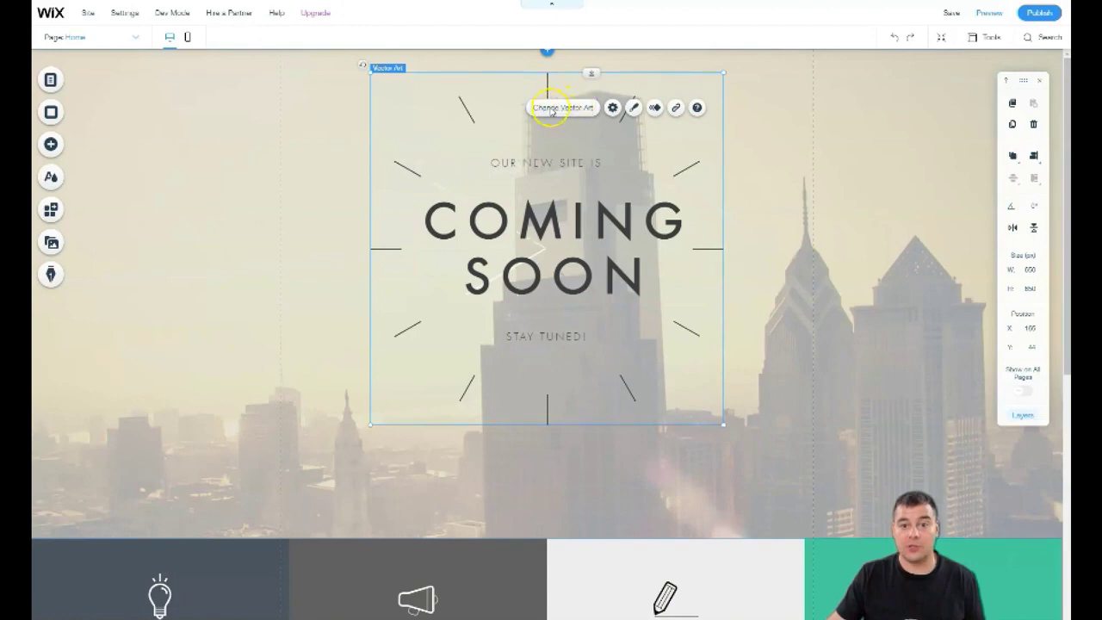
{"action": "left_click", "coordinate": [551, 108]}
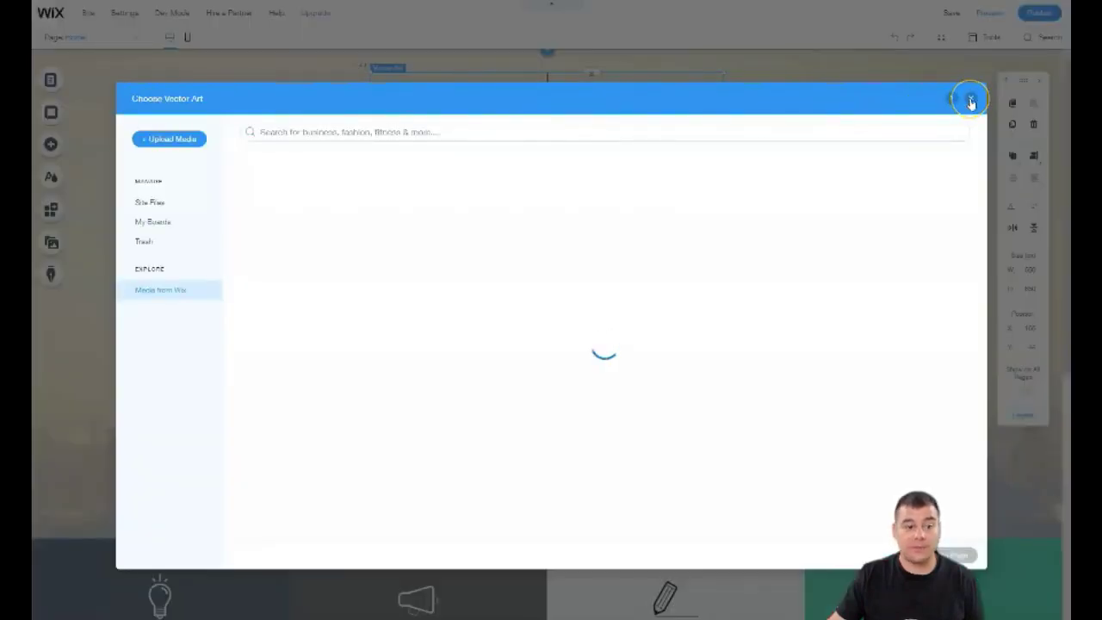
{"action": "scroll", "coordinate": [627, 349], "scroll_direction": "down", "scroll_amount": 2}
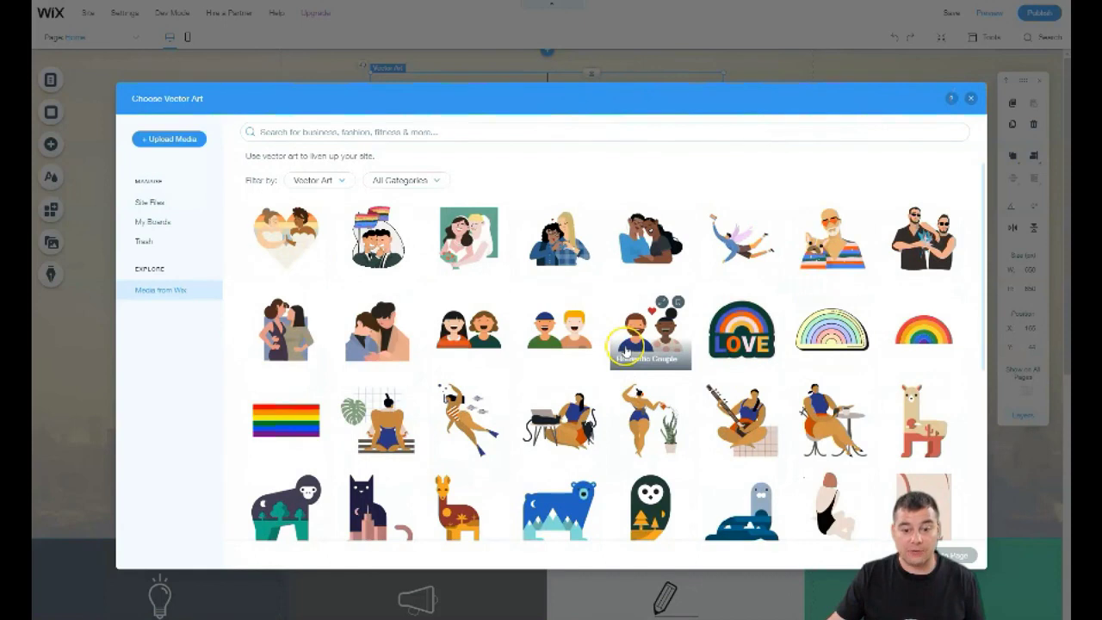
{"action": "scroll", "coordinate": [624, 346], "scroll_direction": "down", "scroll_amount": 5}
{"action": "scroll", "coordinate": [592, 347], "scroll_direction": "down", "scroll_amount": 5}
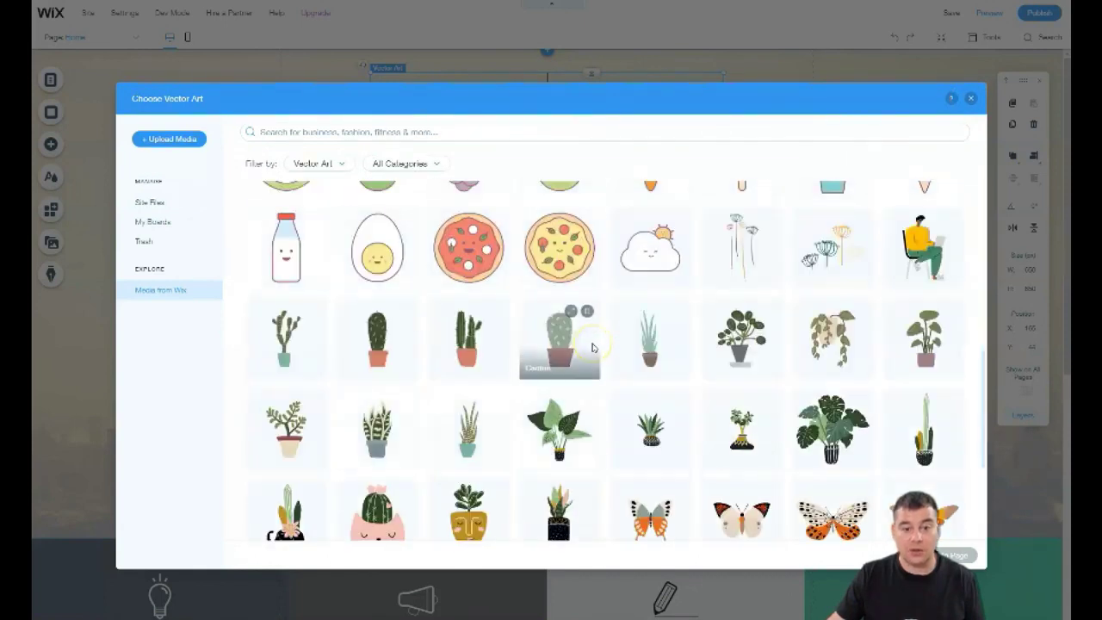
{"action": "scroll", "coordinate": [592, 348], "scroll_direction": "down", "scroll_amount": 3}
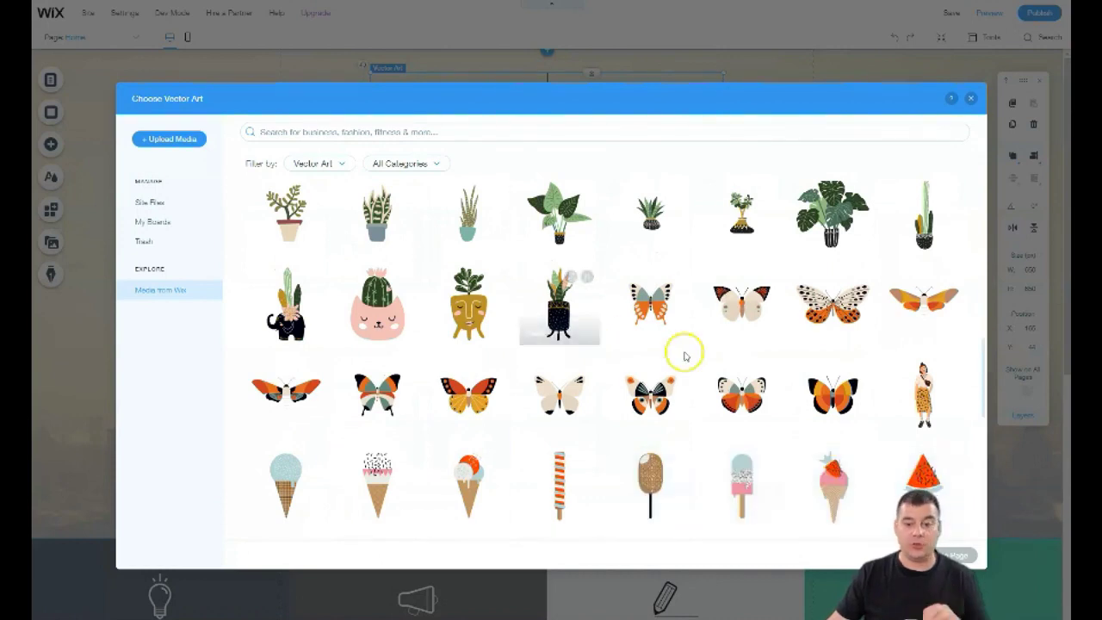
{"action": "scroll", "coordinate": [733, 346], "scroll_direction": "down", "scroll_amount": 3}
{"action": "scroll", "coordinate": [590, 352], "scroll_direction": "down", "scroll_amount": 2}
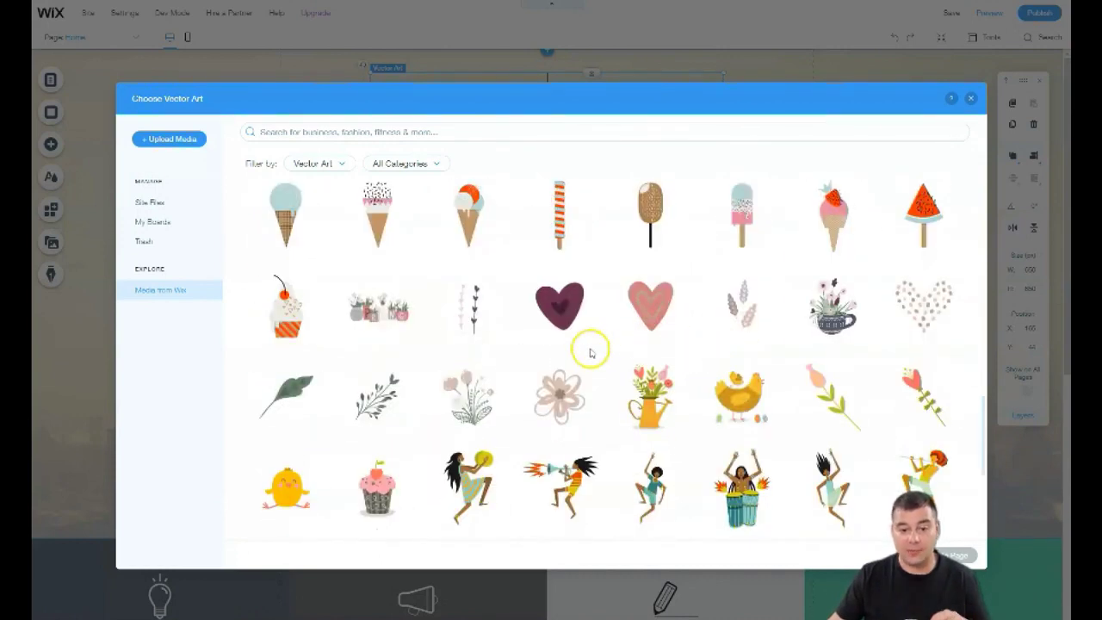
{"action": "scroll", "coordinate": [590, 350], "scroll_direction": "down", "scroll_amount": 3}
{"action": "scroll", "coordinate": [680, 313], "scroll_direction": "down", "scroll_amount": 2}
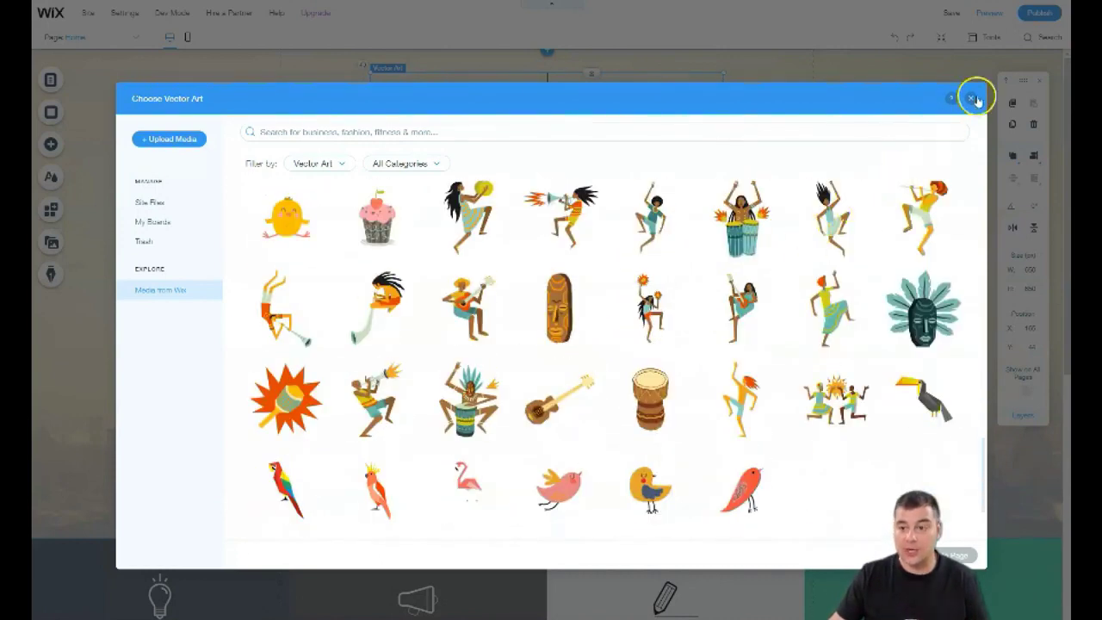
{"action": "left_click", "coordinate": [972, 101]}
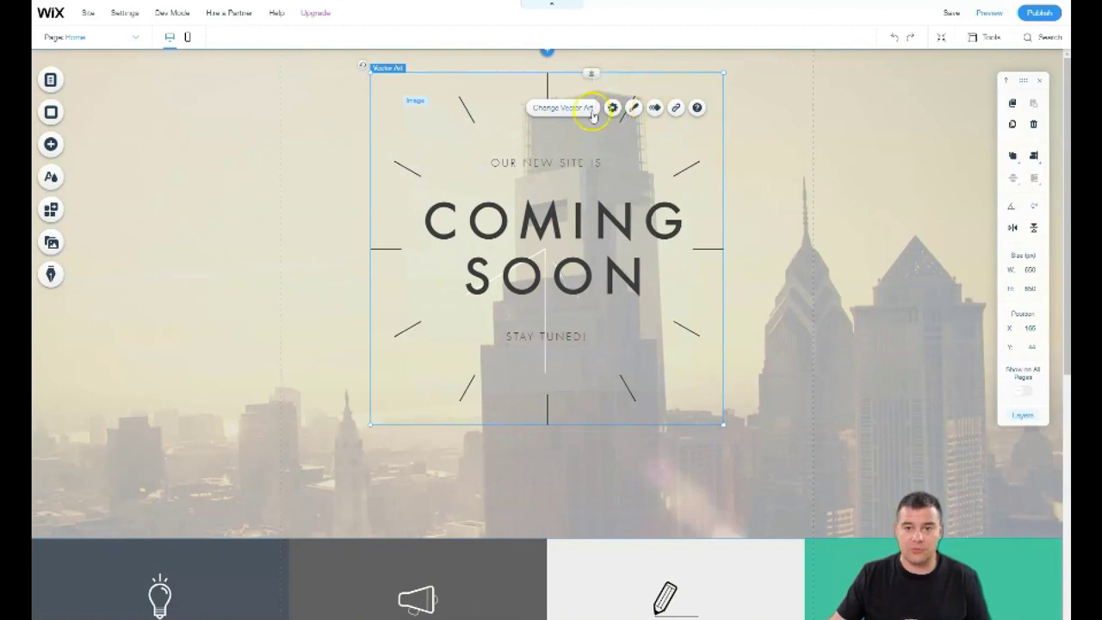
{"action": "left_click", "coordinate": [762, 243]}
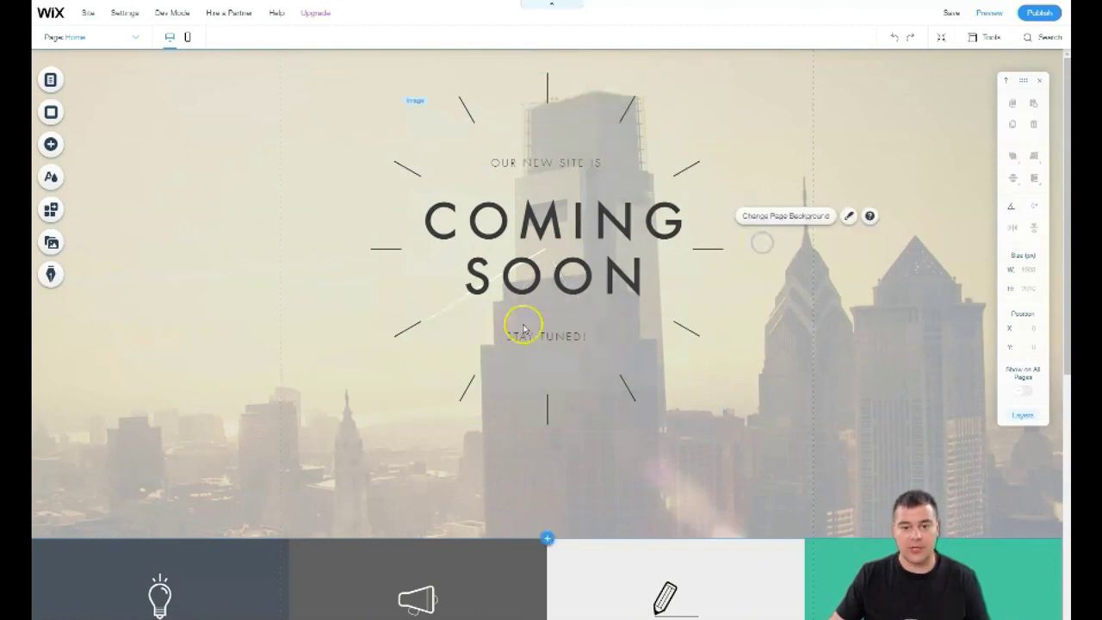
{"action": "scroll", "coordinate": [579, 372], "scroll_direction": "down", "scroll_amount": 5}
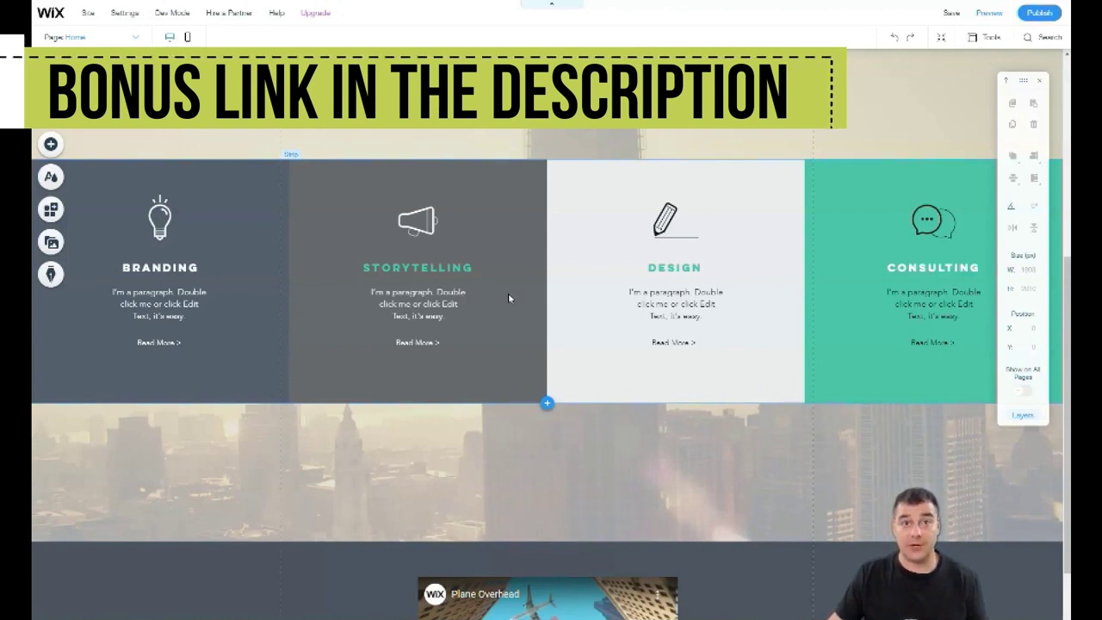
{"action": "scroll", "coordinate": [508, 297], "scroll_direction": "down", "scroll_amount": 2}
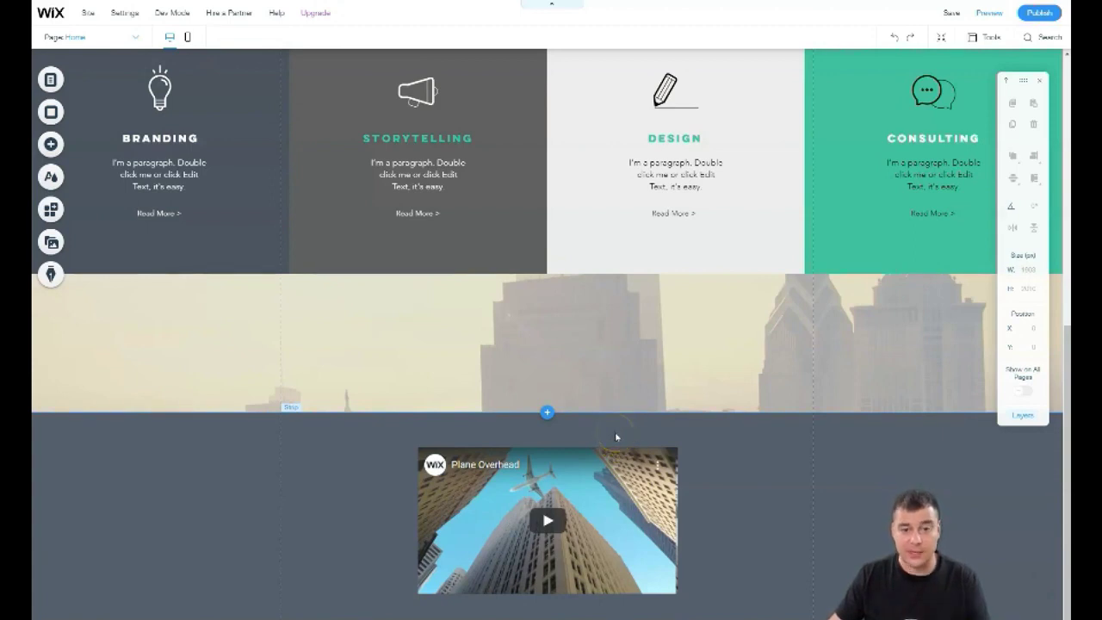
{"action": "left_click", "coordinate": [579, 441]}
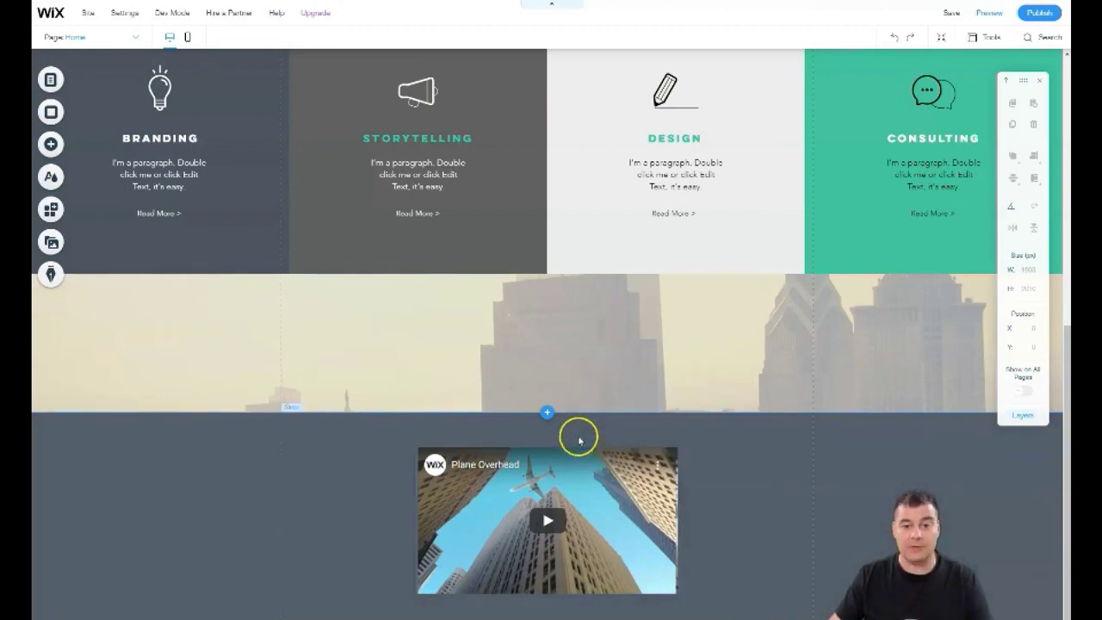
{"action": "left_click", "coordinate": [659, 454]}
{"action": "left_click", "coordinate": [623, 420]}
{"action": "left_click", "coordinate": [663, 398]}
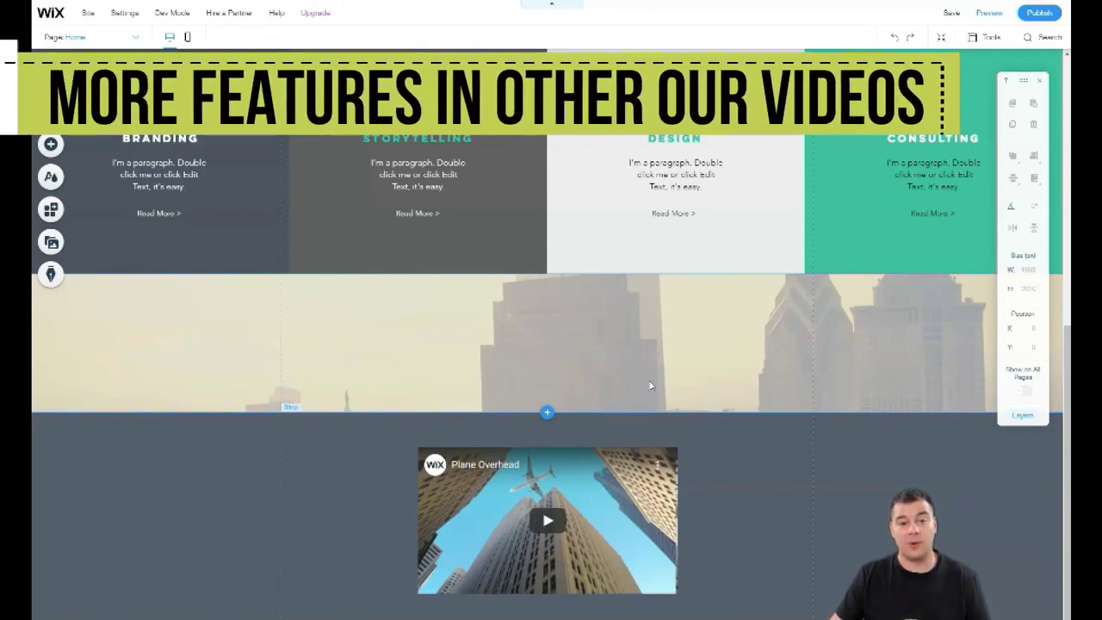
{"action": "scroll", "coordinate": [637, 353], "scroll_direction": "up", "scroll_amount": 6}
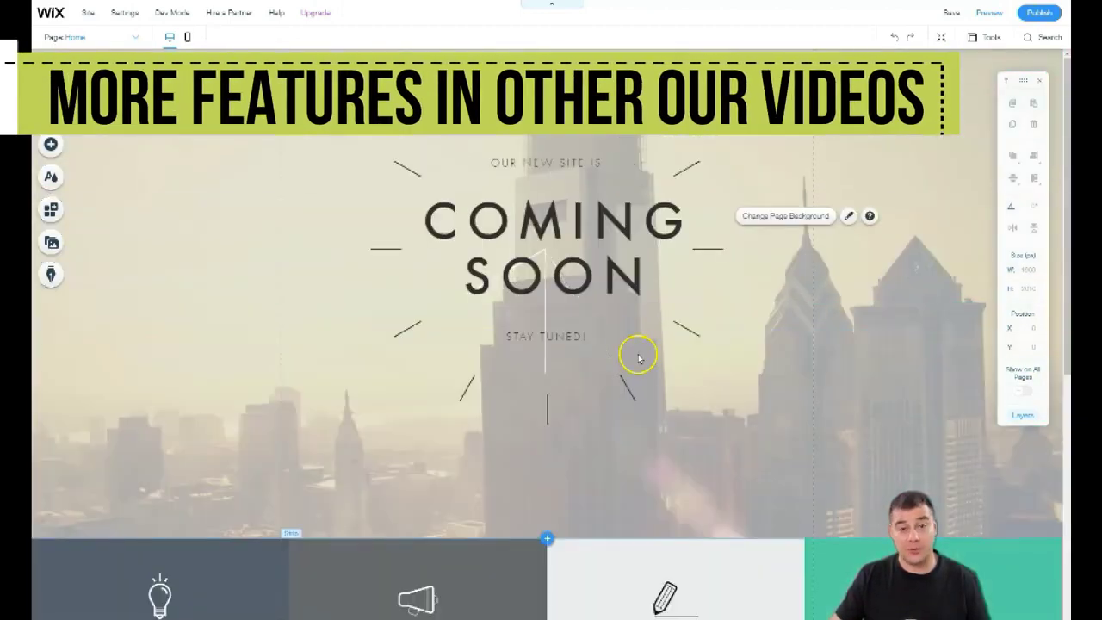
{"action": "left_click", "coordinate": [618, 306]}
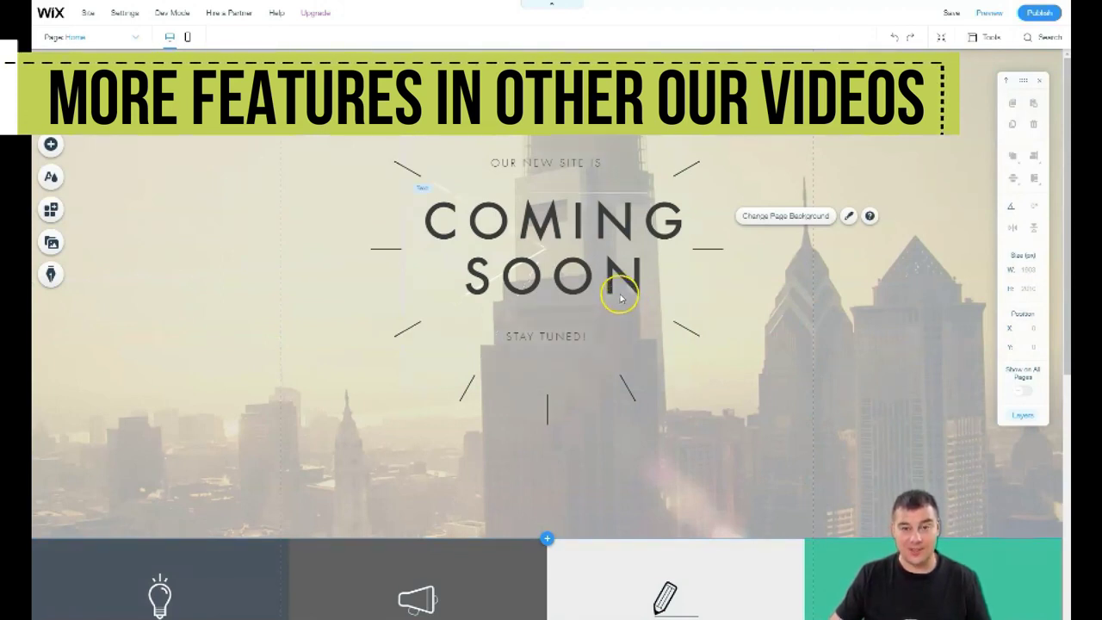